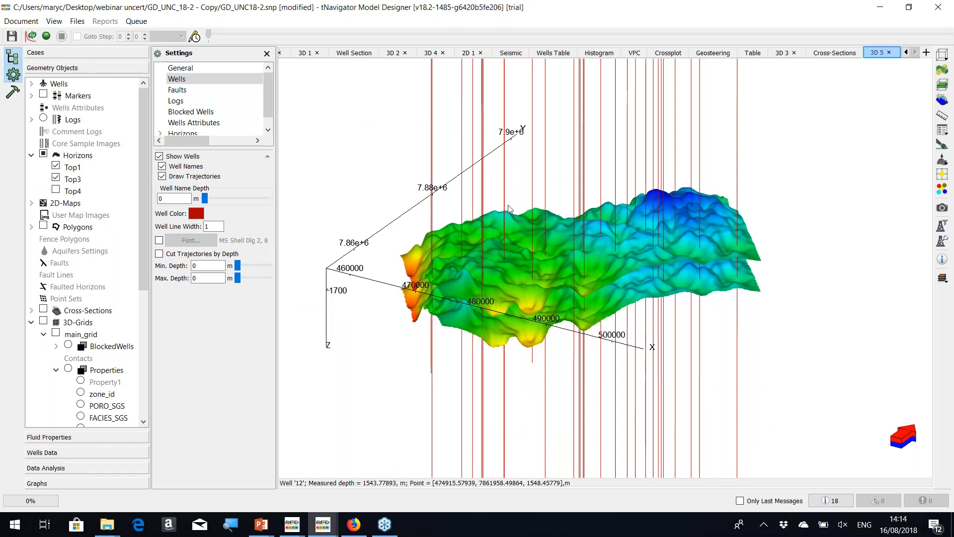
# Collapse the 3D-Grids and Horizons branches and expand 2D-Maps in the geometry objects tree.
pyautogui.moveTo(642, 242)
pyautogui.mouseDown()
pyautogui.moveTo(642, 234)
pyautogui.moveTo(631, 244)
pyautogui.moveTo(647, 256)
pyautogui.mouseUp()
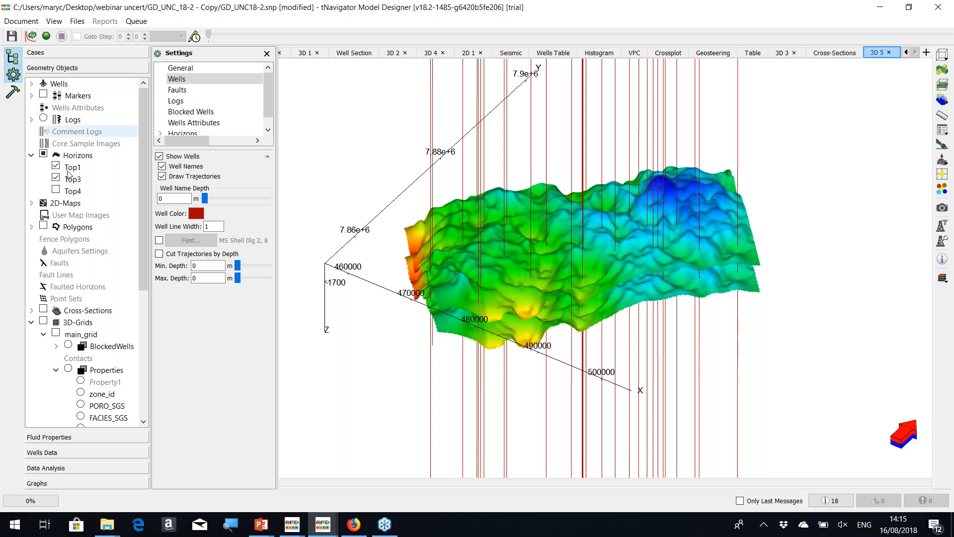
pyautogui.click(30, 322)
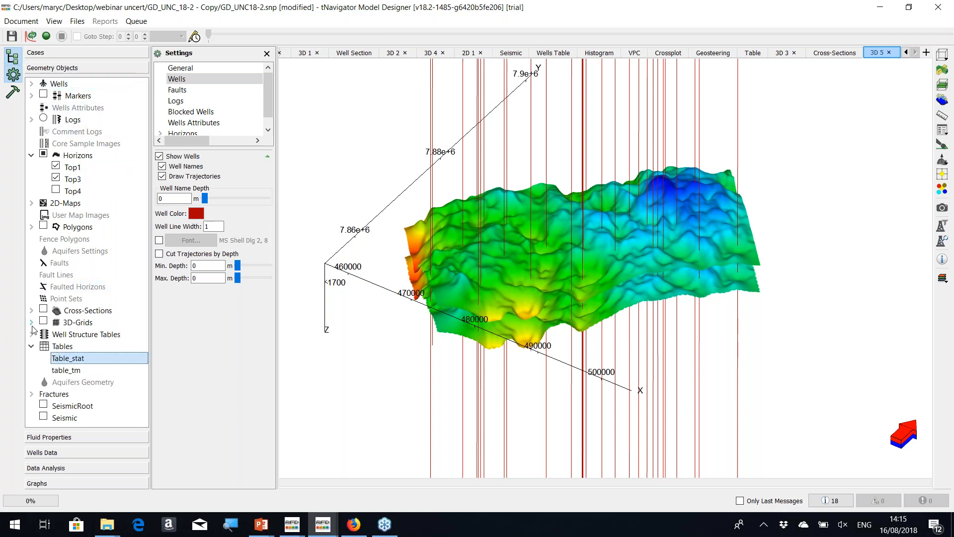
pyautogui.click(32, 203)
pyautogui.click(31, 155)
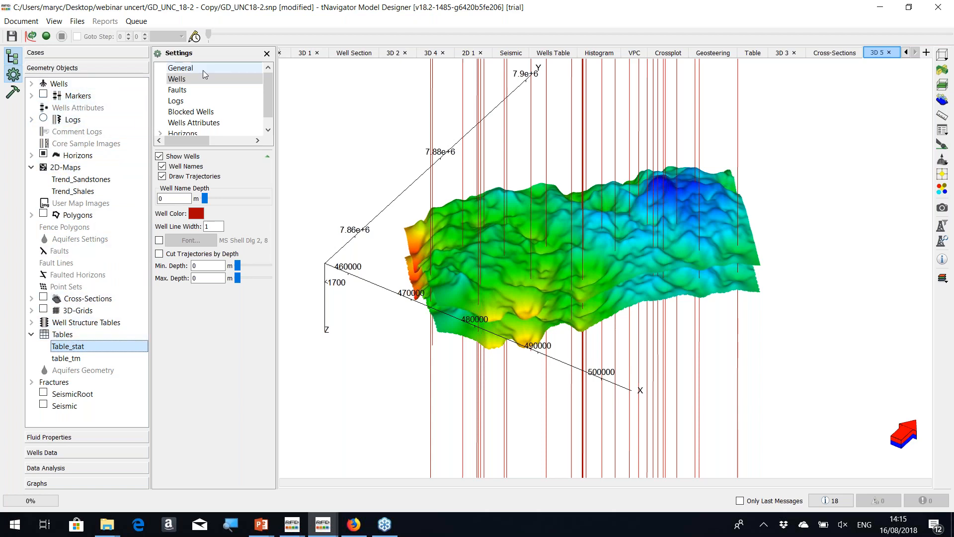
# Review the fault and well display settings of the 3D view and inspect the horizons with wells from another angle.
pyautogui.click(269, 90)
pyautogui.moveTo(270, 88); pyautogui.dragTo(267, 82)
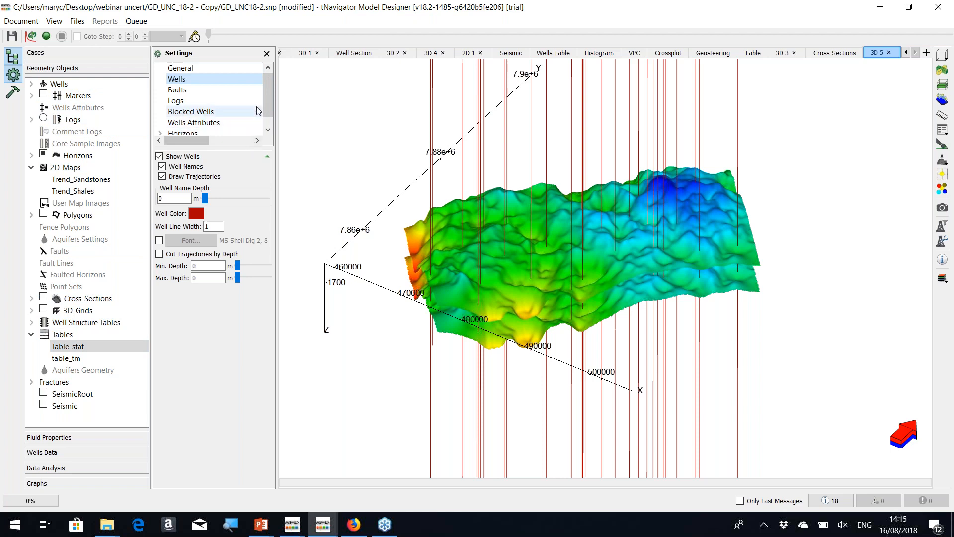
pyautogui.click(209, 92)
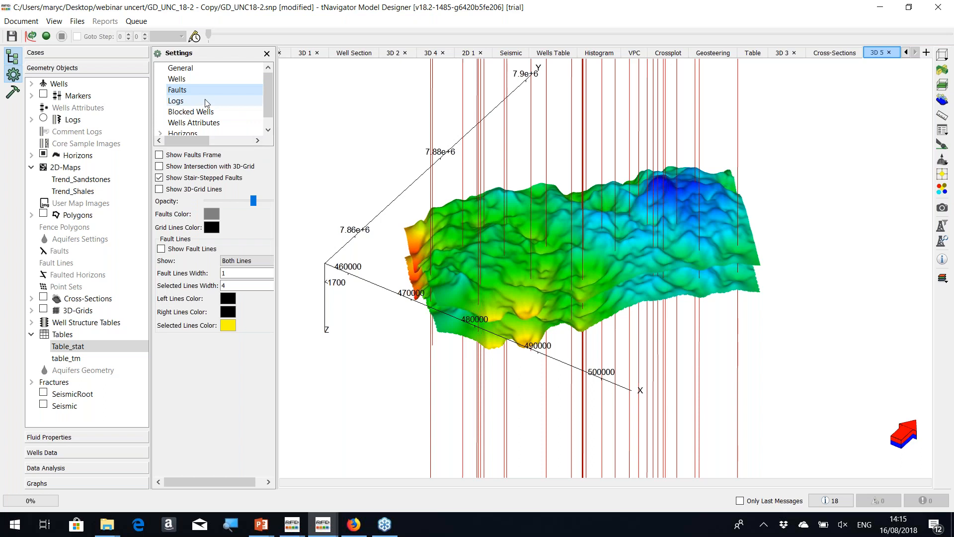
pyautogui.click(215, 81)
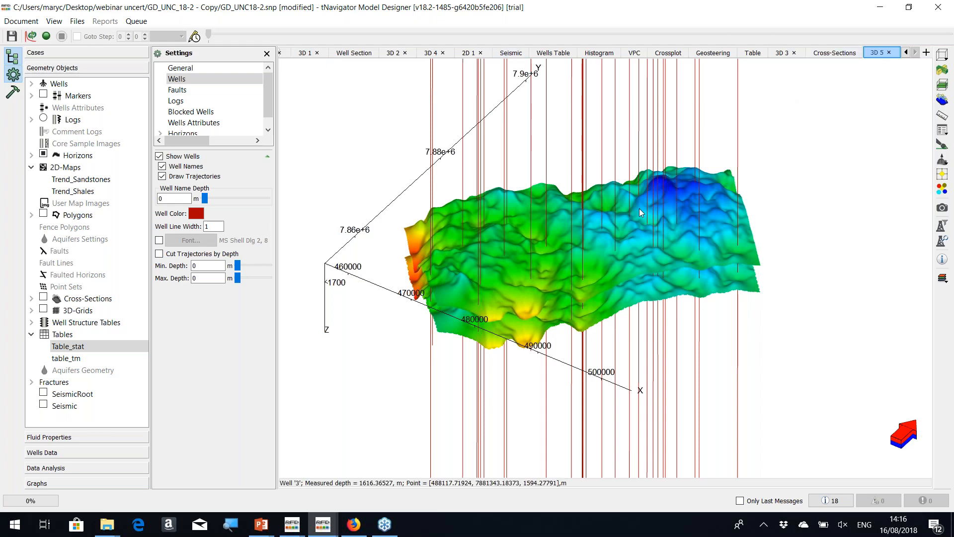
pyautogui.moveTo(628, 229); pyautogui.dragTo(611, 186)
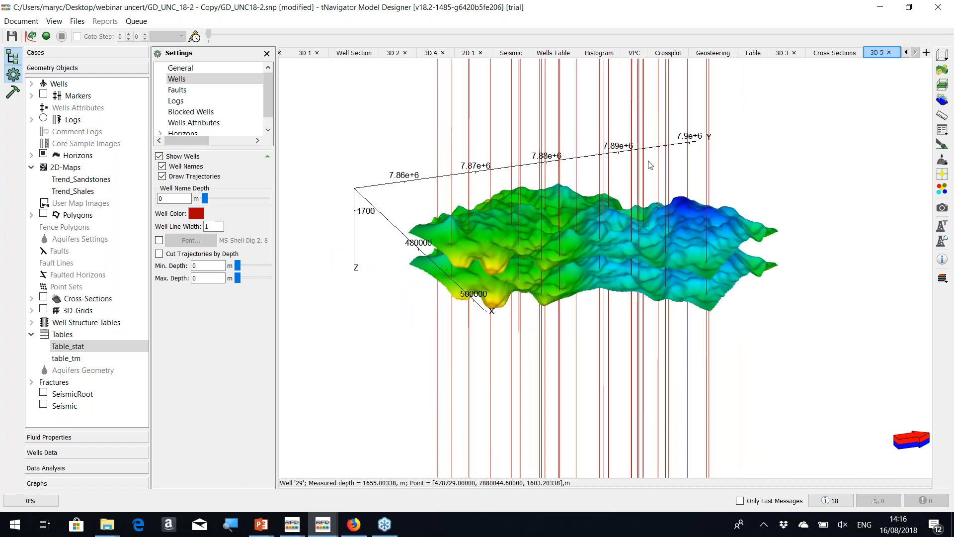
# Display the Well_Selector_tm well selection on the 2D map and view the corresponding well section.
pyautogui.click(907, 54)
pyautogui.click(907, 54)
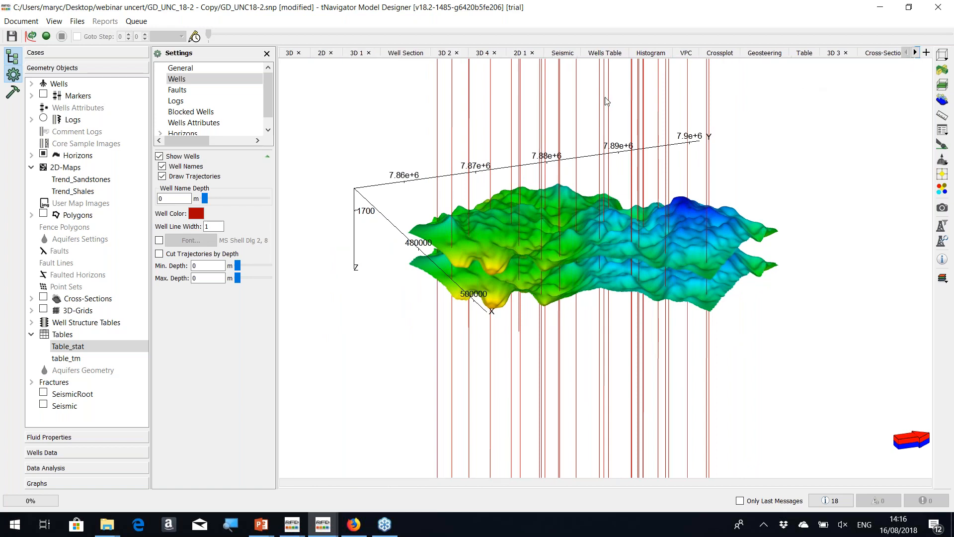
pyautogui.click(322, 53)
pyautogui.click(322, 53)
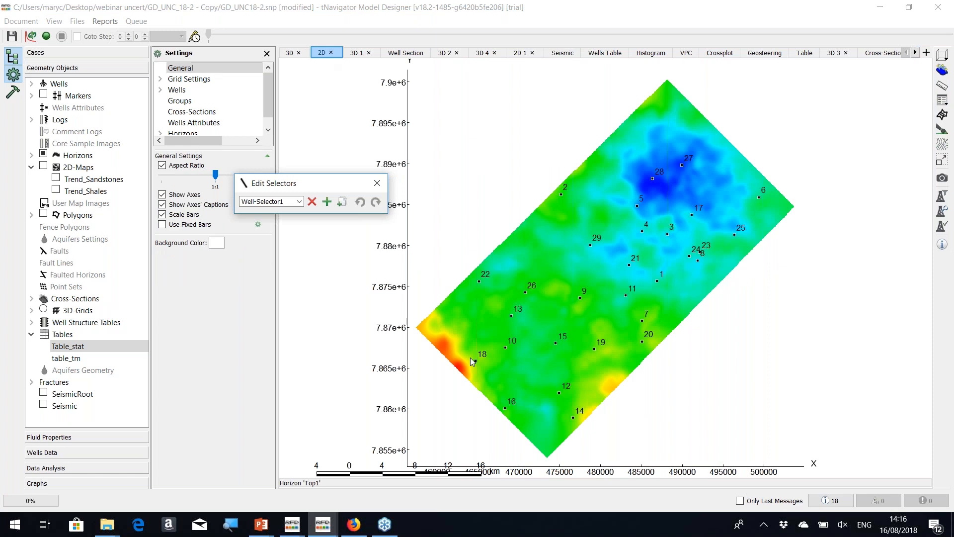
pyautogui.click(299, 201)
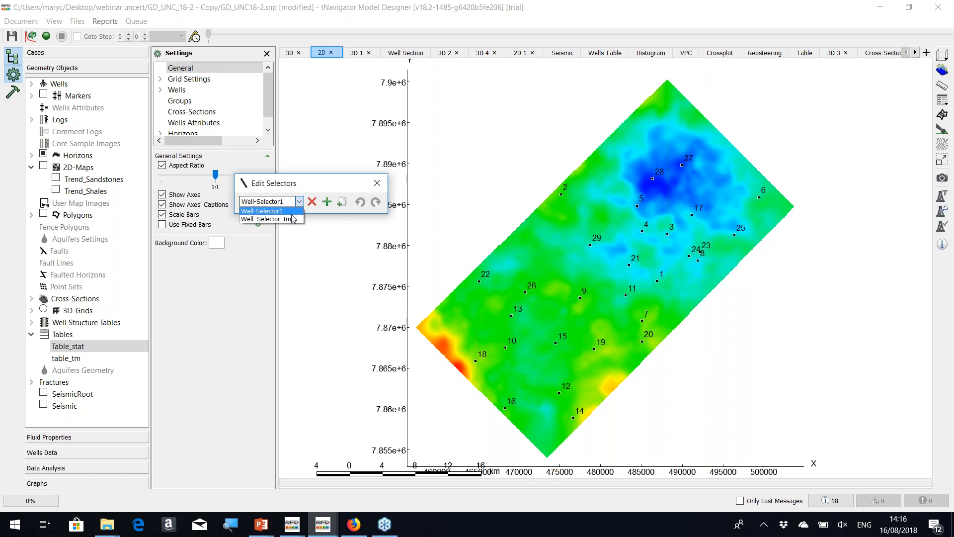
pyautogui.click(292, 219)
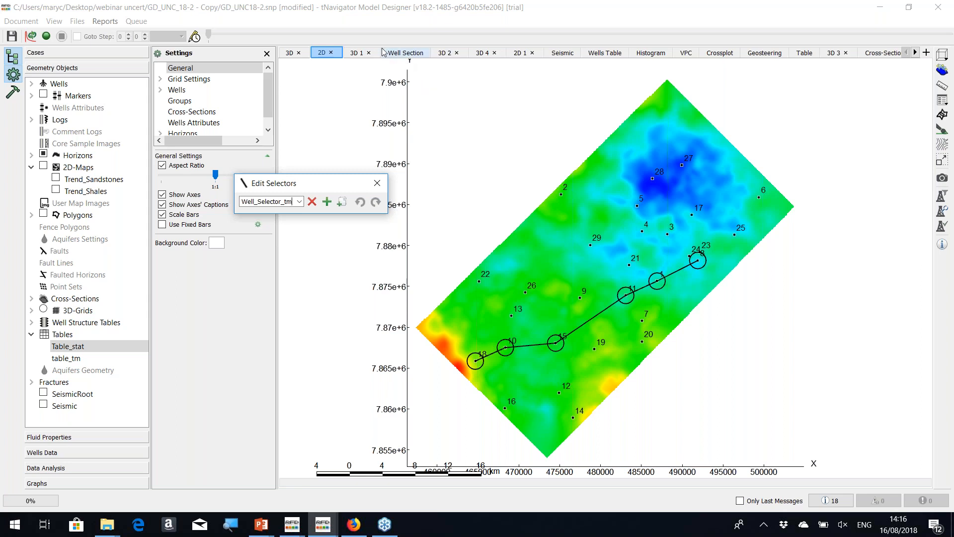
pyautogui.click(405, 53)
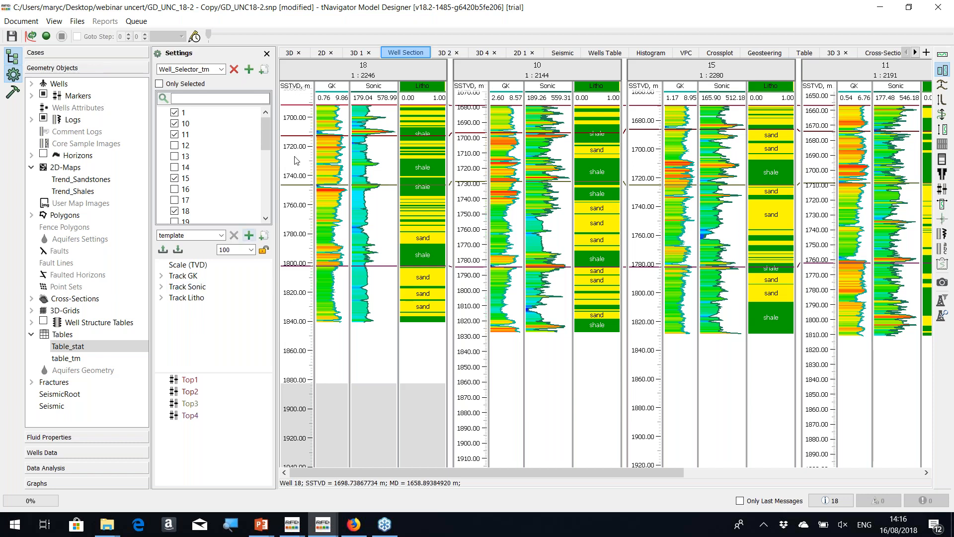
# Examine the wells table with the marker and log columns temporarily shown, leaving both hidden again.
pyautogui.click(605, 54)
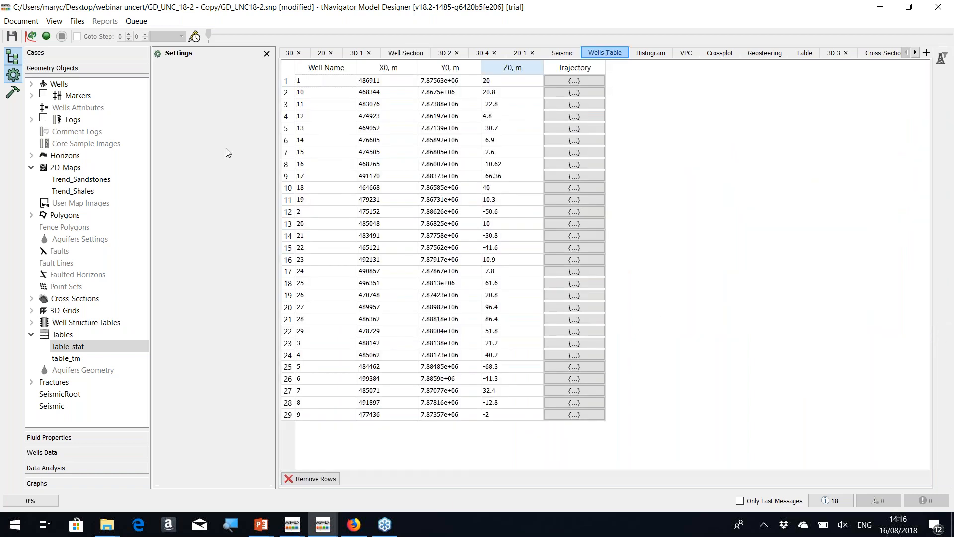
pyautogui.click(43, 95)
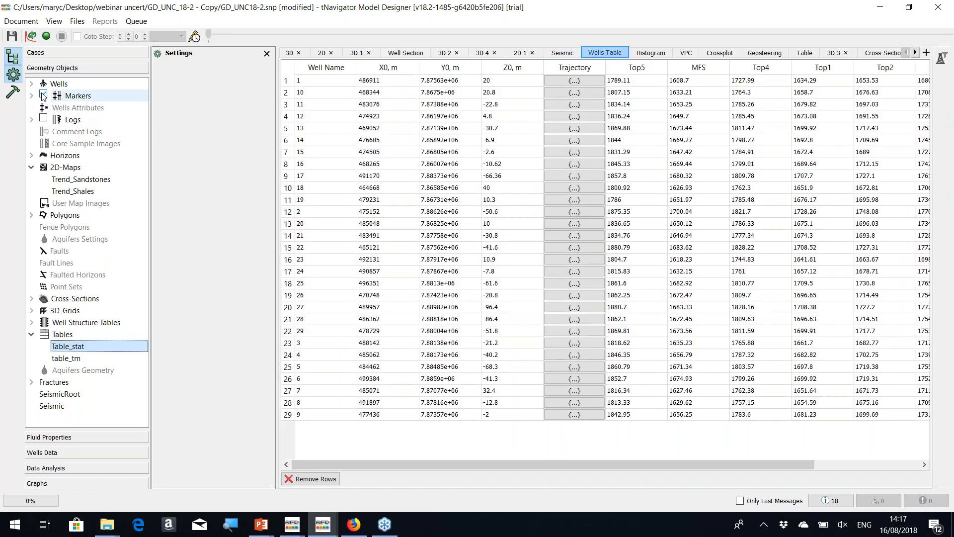
pyautogui.click(43, 119)
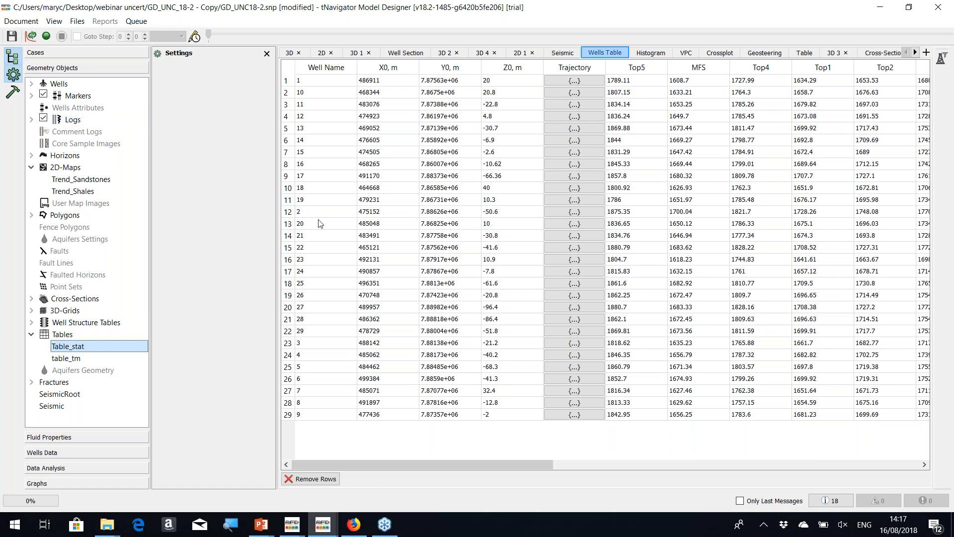
pyautogui.click(44, 119)
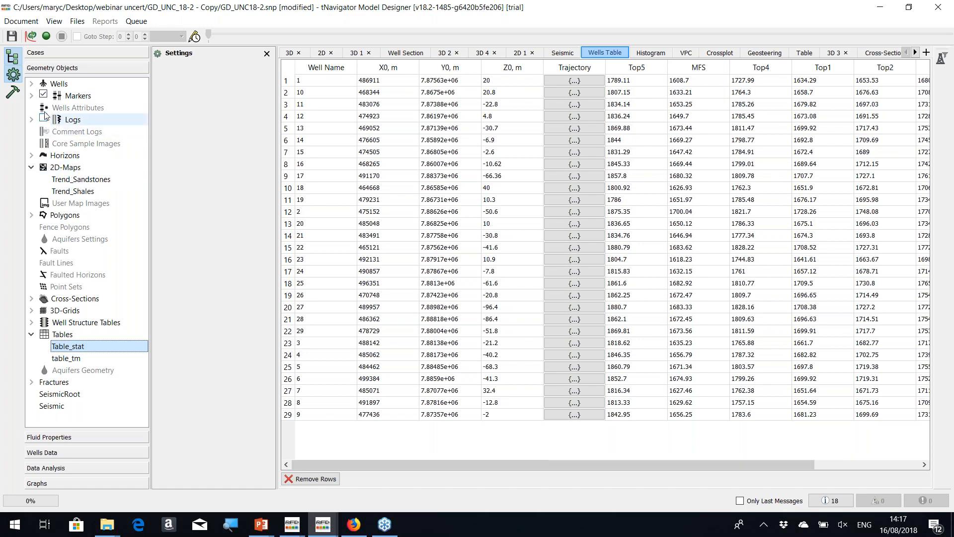
pyautogui.click(44, 95)
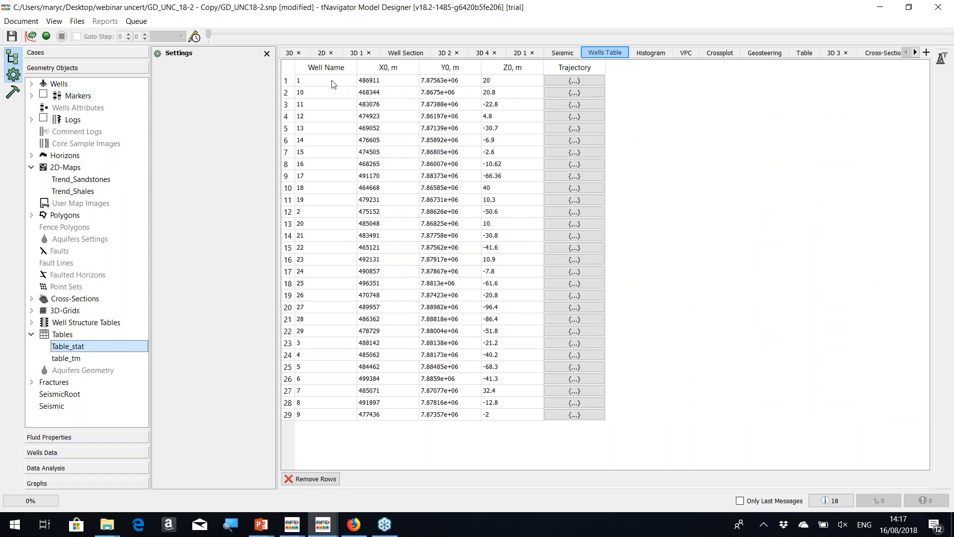
# View the grid in the first 3D view, and return to the horizons and wells in 3D 5.
pyautogui.click(290, 56)
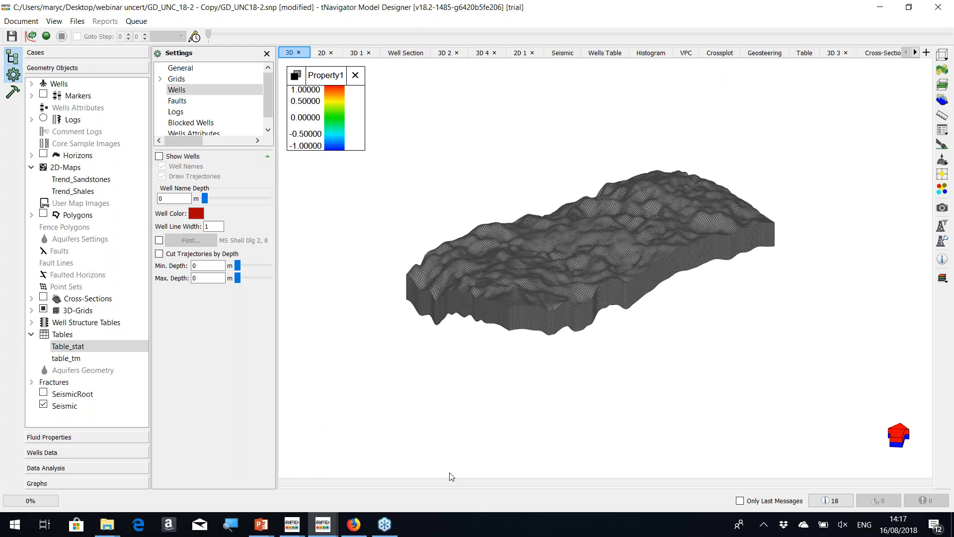
pyautogui.click(916, 53)
pyautogui.click(915, 53)
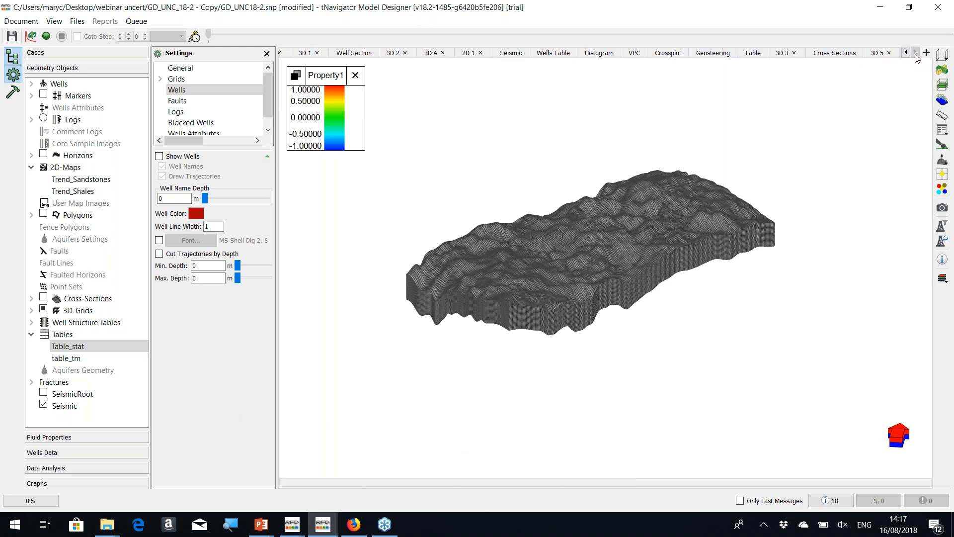
pyautogui.click(877, 53)
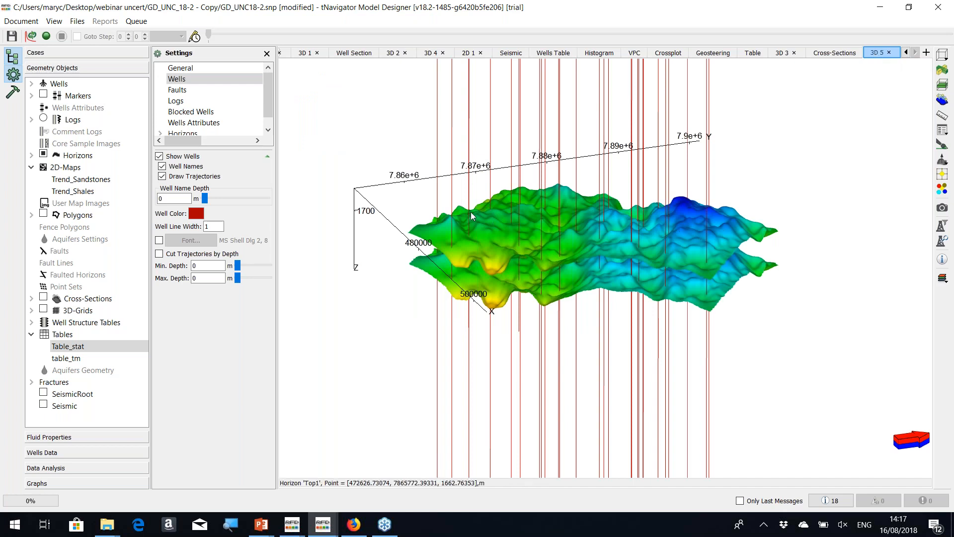
# Open the calculations window and review the operations available for wells, markers, logs, horizons, 2D maps and polygons.
pyautogui.click(15, 100)
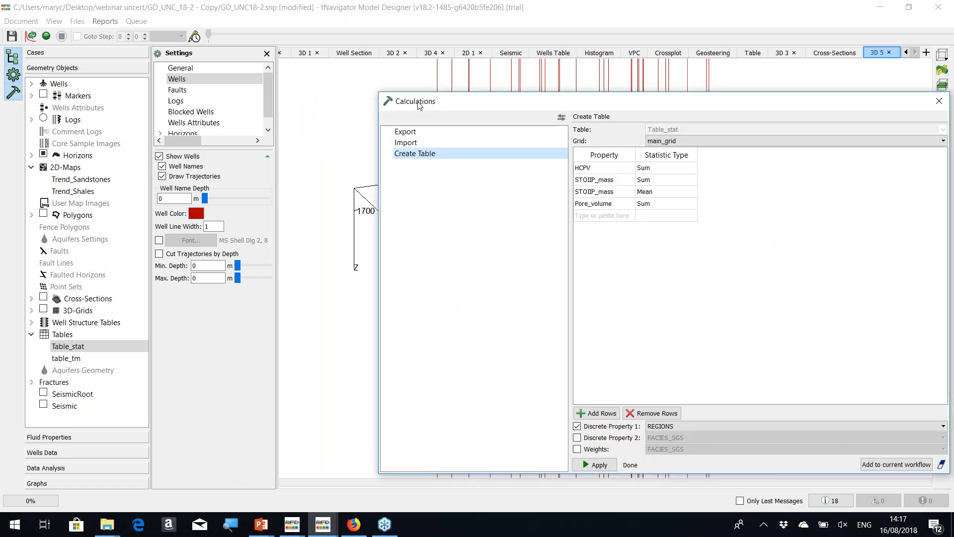
pyautogui.moveTo(412, 113); pyautogui.dragTo(411, 91)
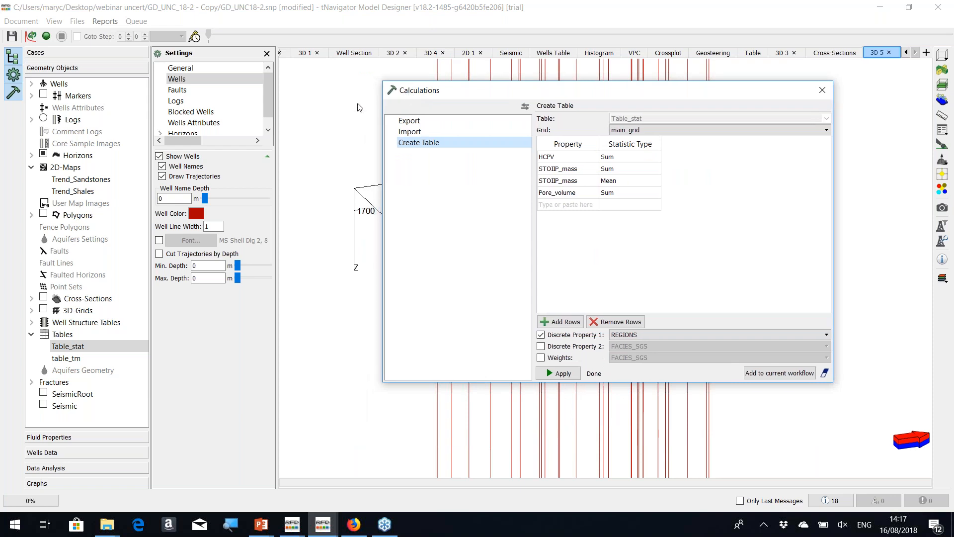
pyautogui.click(69, 89)
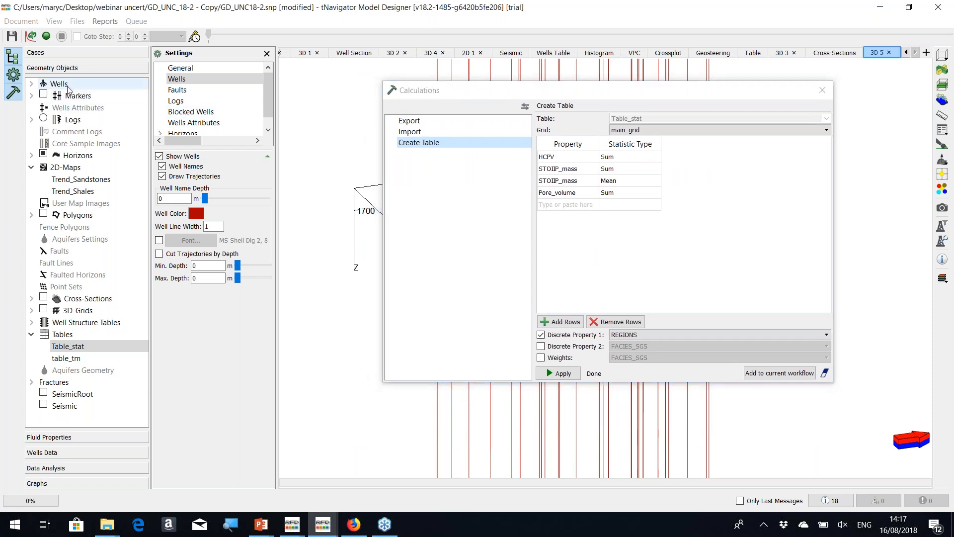
pyautogui.click(68, 87)
pyautogui.click(72, 95)
pyautogui.click(74, 120)
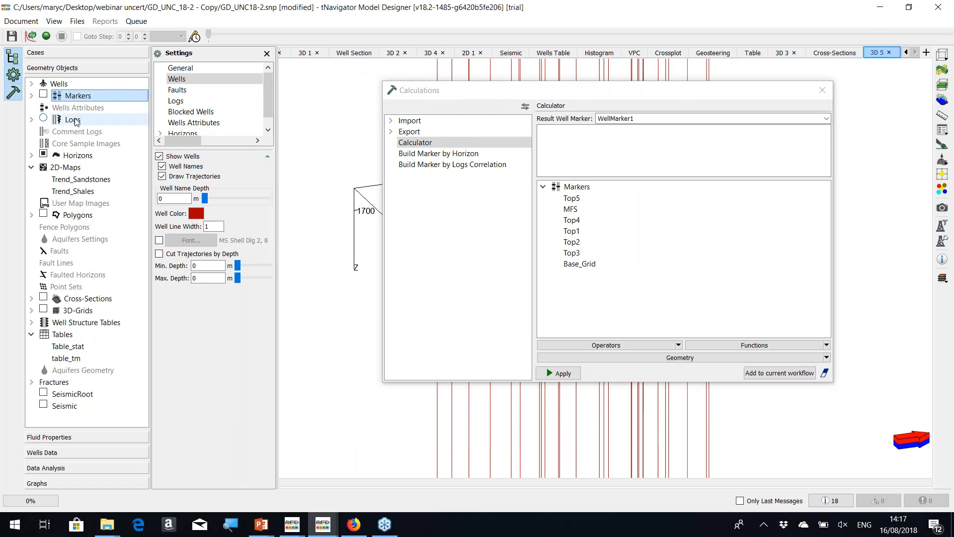
pyautogui.click(78, 156)
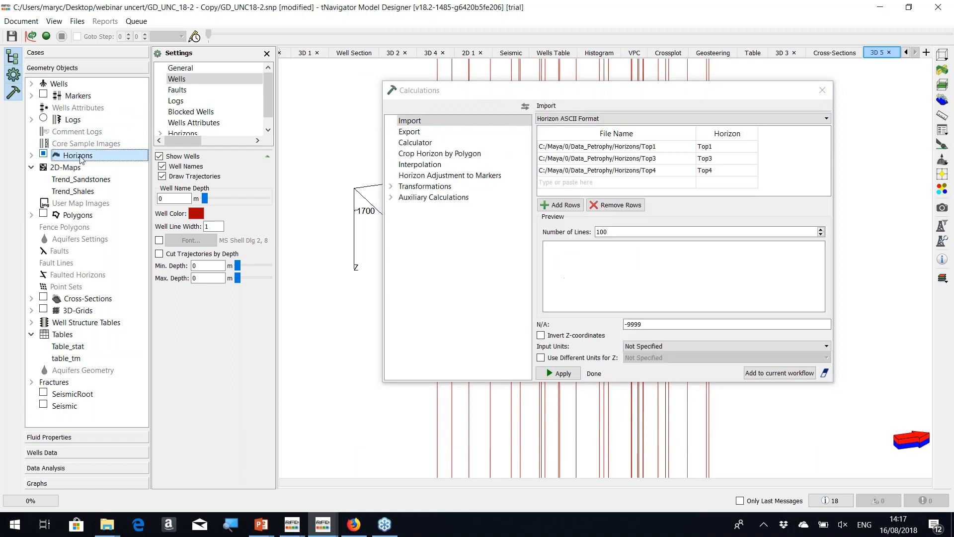
pyautogui.click(76, 169)
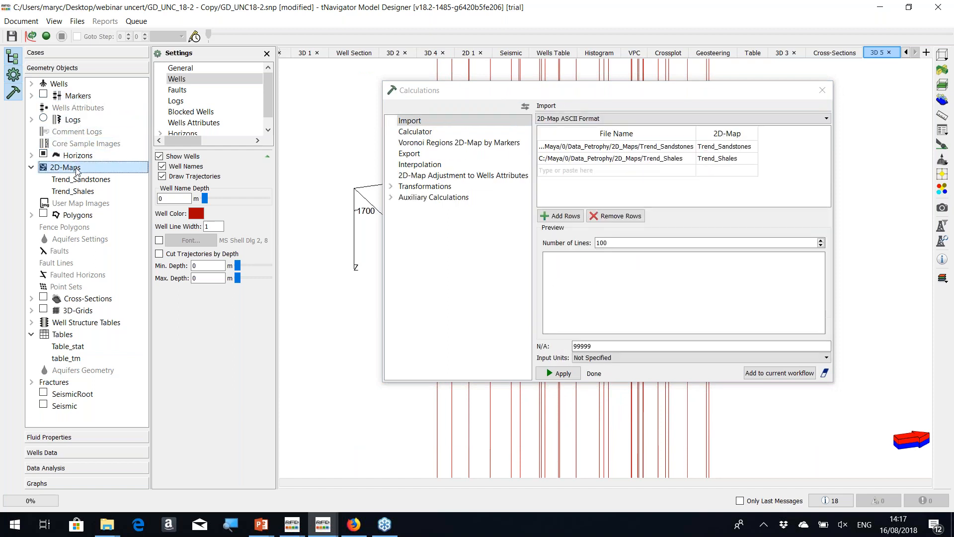
pyautogui.click(78, 215)
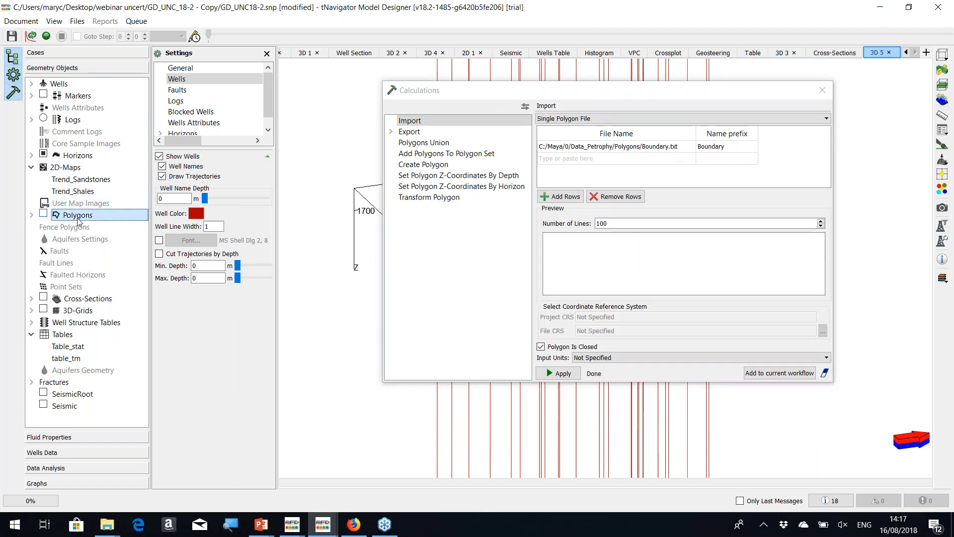
# Show the Create Grid by Horizons calculation for 3D grids and enlarge the window so all its parameters fit.
pyautogui.click(495, 94)
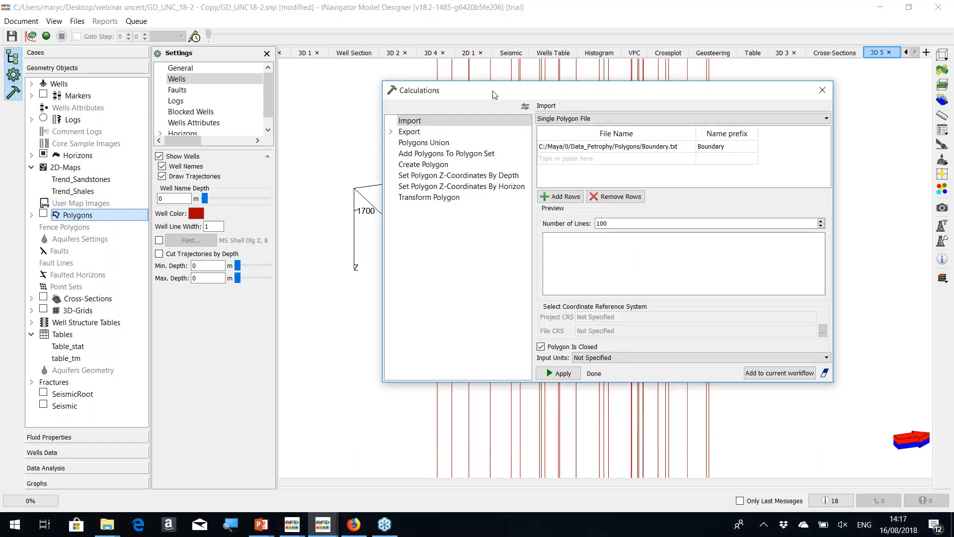
pyautogui.moveTo(495, 95); pyautogui.dragTo(479, 96)
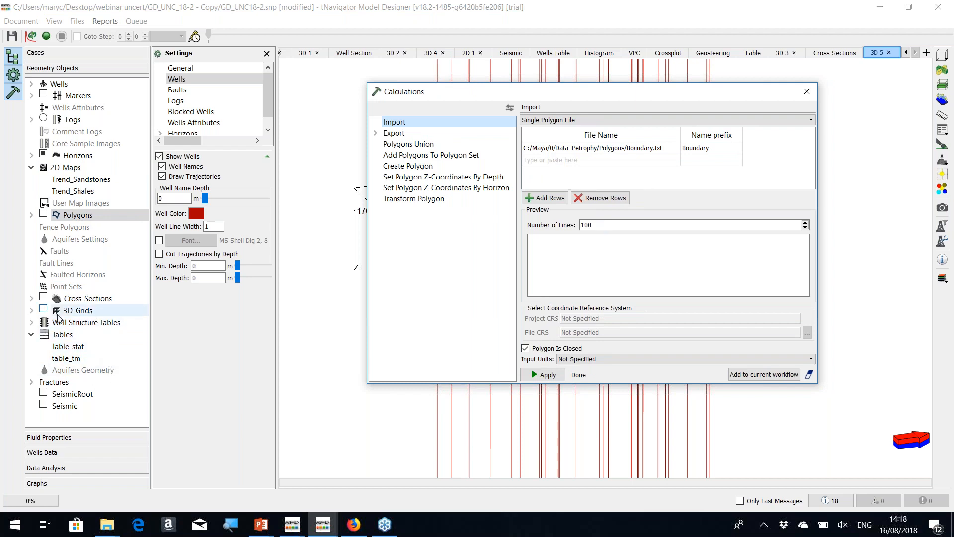
pyautogui.click(77, 313)
pyautogui.click(77, 311)
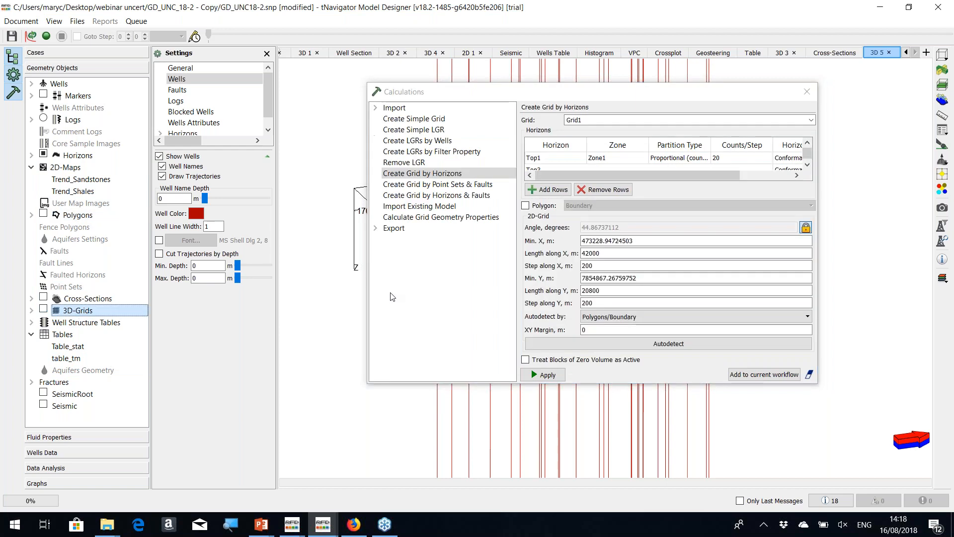
pyautogui.click(493, 98)
pyautogui.moveTo(494, 98); pyautogui.dragTo(334, 67)
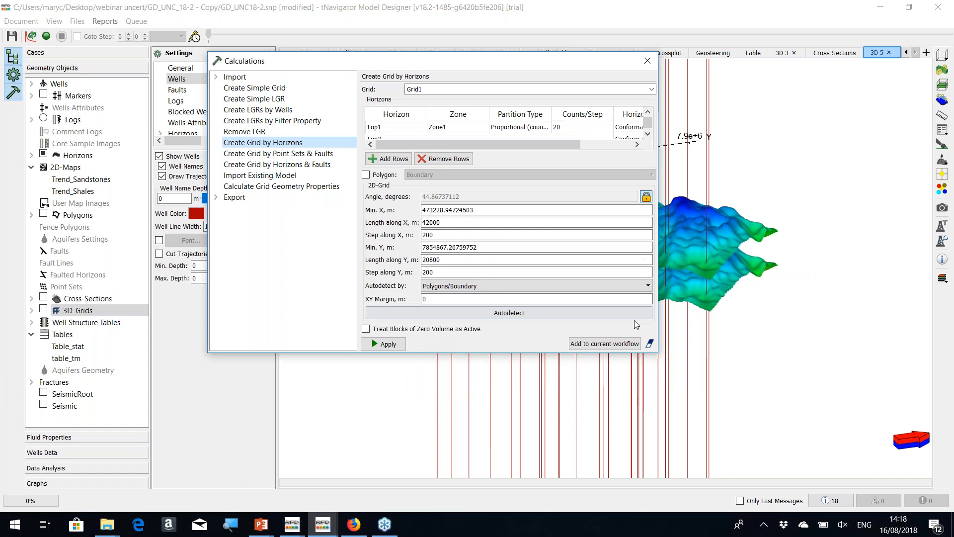
pyautogui.moveTo(662, 358); pyautogui.dragTo(789, 451)
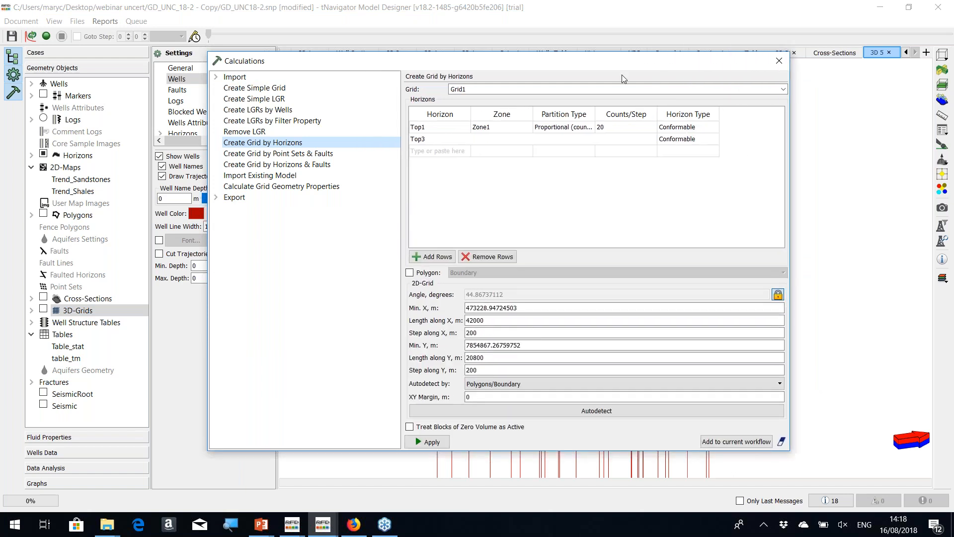
pyautogui.moveTo(603, 66); pyautogui.dragTo(430, 27)
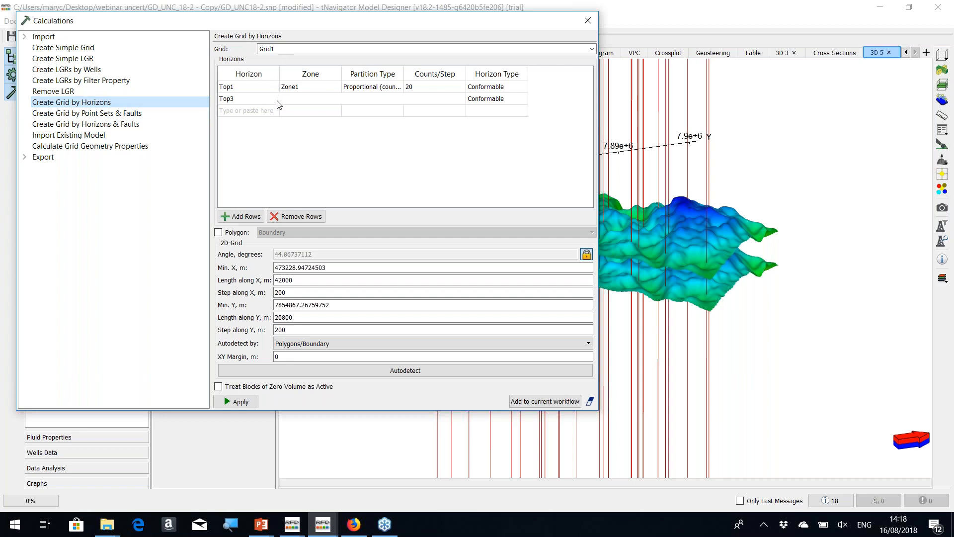
# Examine the parameters of Create Grid by Point Sets & Faults and Create Grid by Horizons & Faults.
pyautogui.click(123, 115)
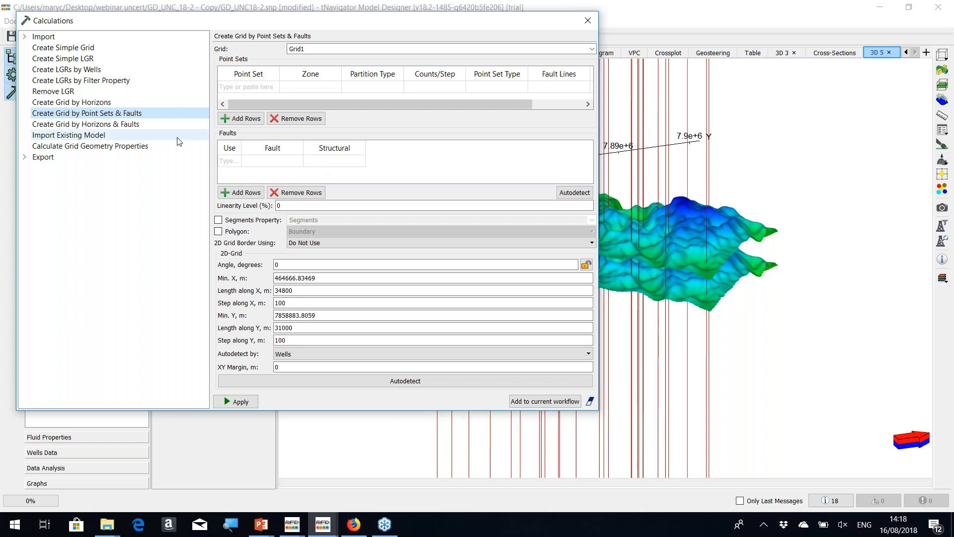
pyautogui.click(148, 125)
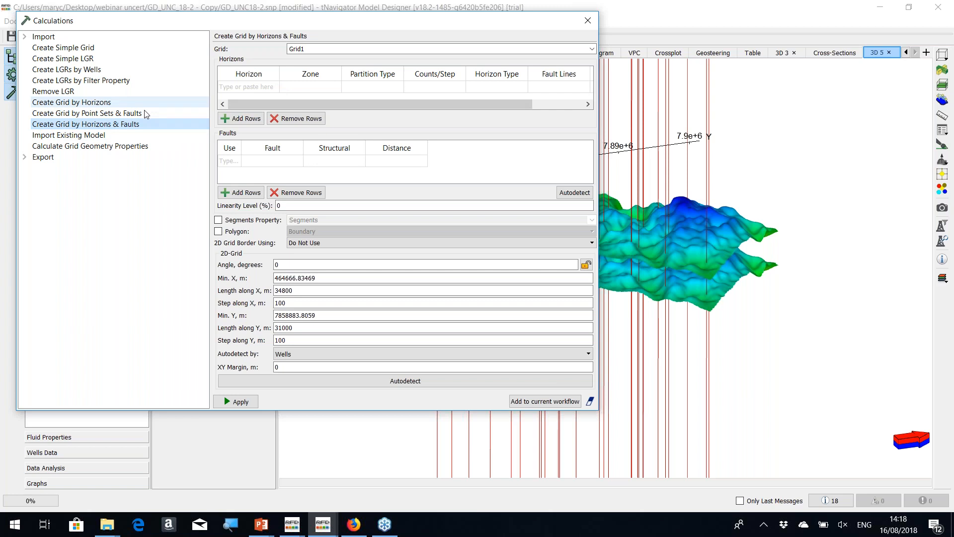
# Return to the Create Grid by Horizons calculation and choose Proportional (counts) as the partition type of horizon Top1.
pyautogui.click(112, 104)
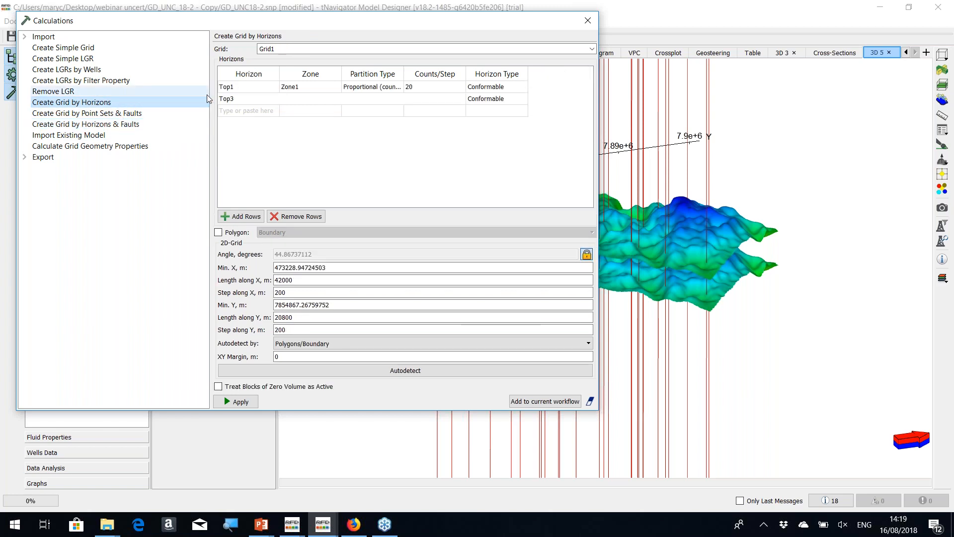
pyautogui.click(698, 217)
pyautogui.moveTo(698, 217); pyautogui.dragTo(684, 201)
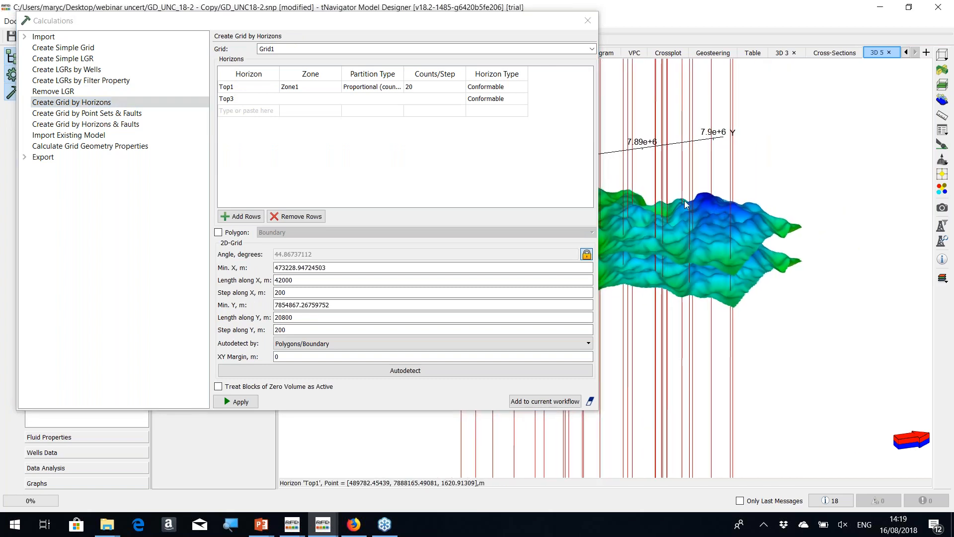
pyautogui.click(390, 91)
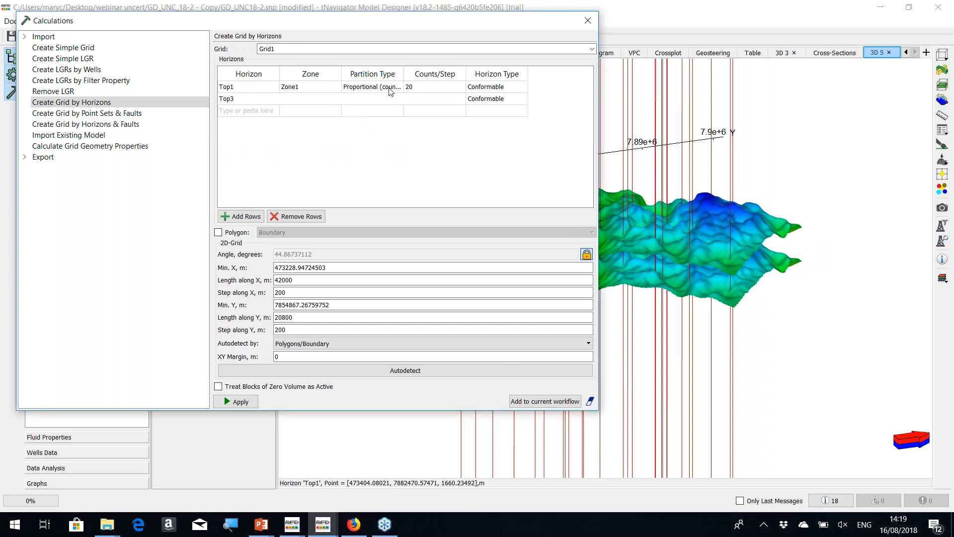
pyautogui.doubleClick(391, 91)
pyautogui.click(397, 91)
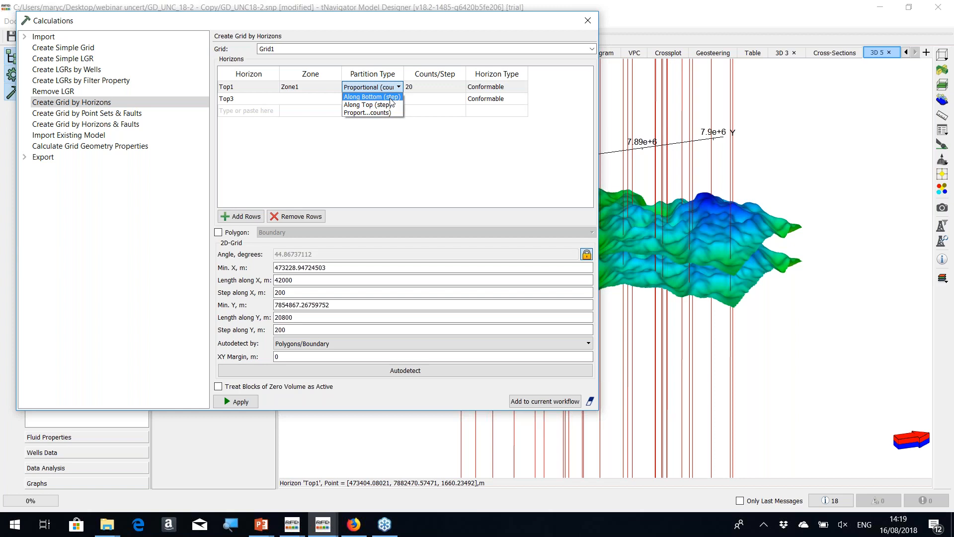
pyautogui.click(390, 115)
pyautogui.click(402, 156)
# Examine the layer count of Zone1 and the horizon types available for Top1, leaving the type at Conformable.
pyautogui.click(428, 89)
pyautogui.click(428, 89)
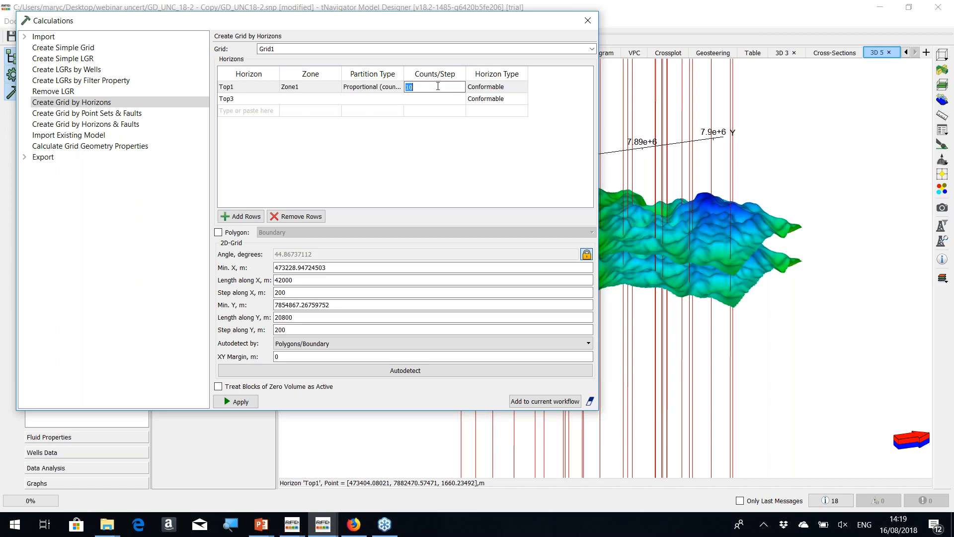
pyautogui.click(523, 88)
pyautogui.click(524, 88)
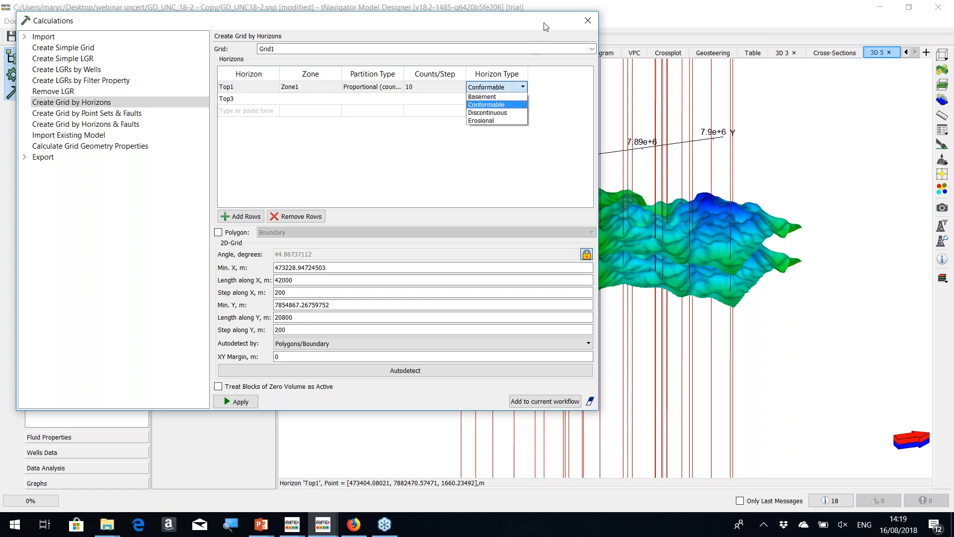
pyautogui.click(509, 29)
pyautogui.moveTo(500, 29); pyautogui.dragTo(466, 83)
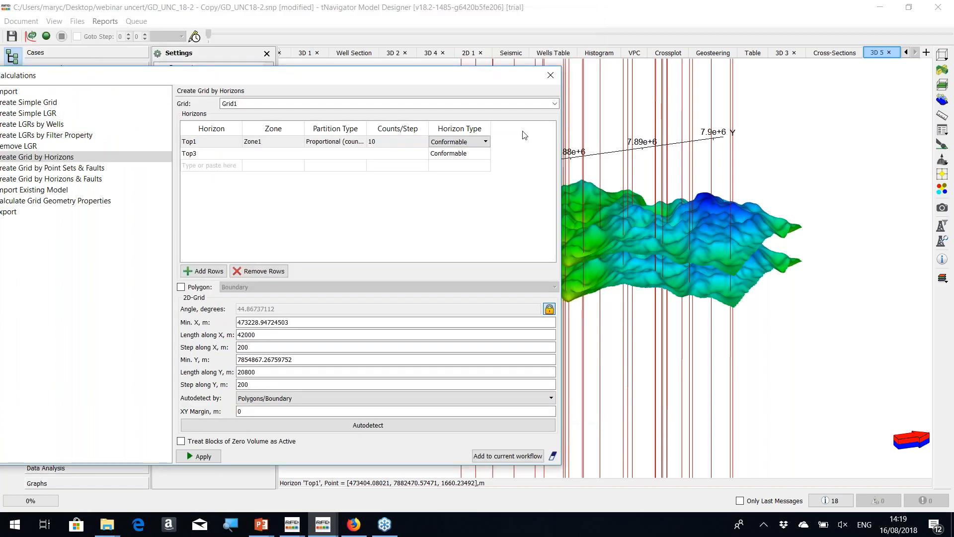
pyautogui.moveTo(525, 135); pyautogui.dragTo(577, 67)
pyautogui.moveTo(553, 32); pyautogui.dragTo(518, 21)
pyautogui.click(530, 89)
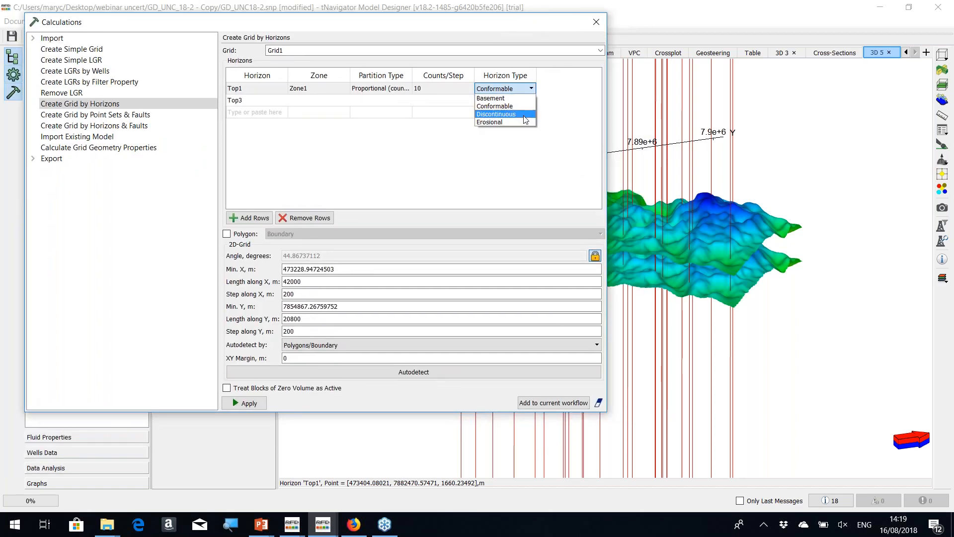
pyautogui.click(532, 172)
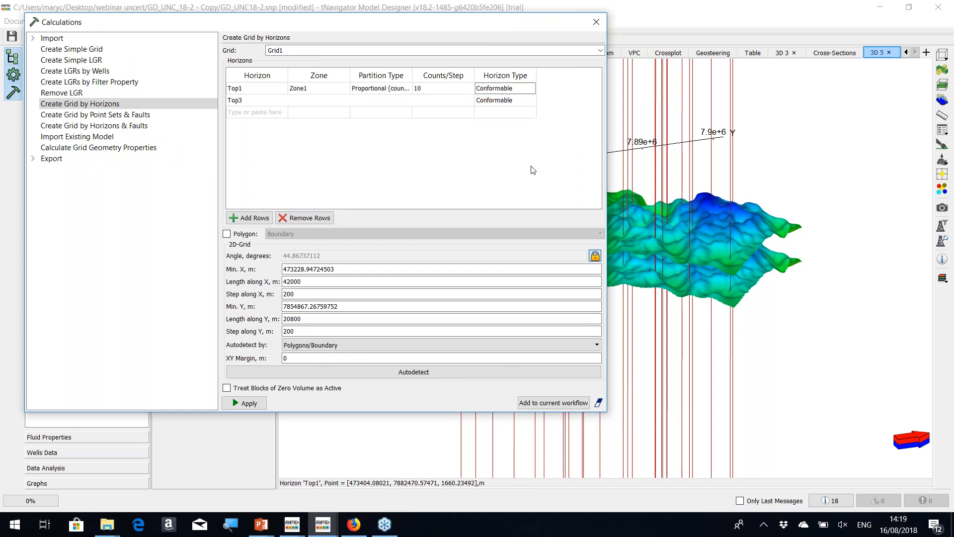
# Set the 2D grid's Autodetect by option to Wells and close the calculations window.
pyautogui.moveTo(481, 29); pyautogui.dragTo(467, 26)
pyautogui.moveTo(674, 216)
pyautogui.mouseDown()
pyautogui.moveTo(694, 226)
pyautogui.moveTo(690, 216)
pyautogui.mouseUp()
pyautogui.click(480, 28)
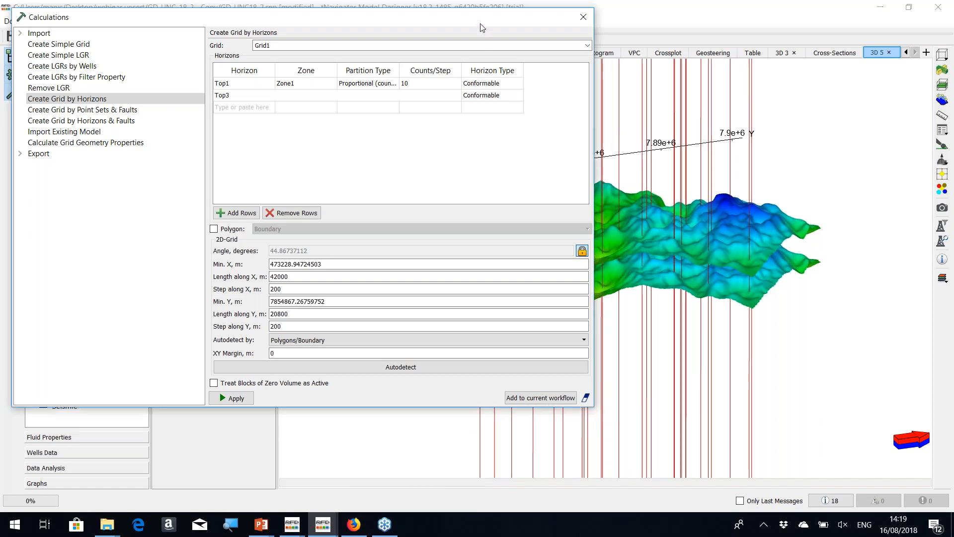
pyautogui.moveTo(481, 28); pyautogui.dragTo(488, 28)
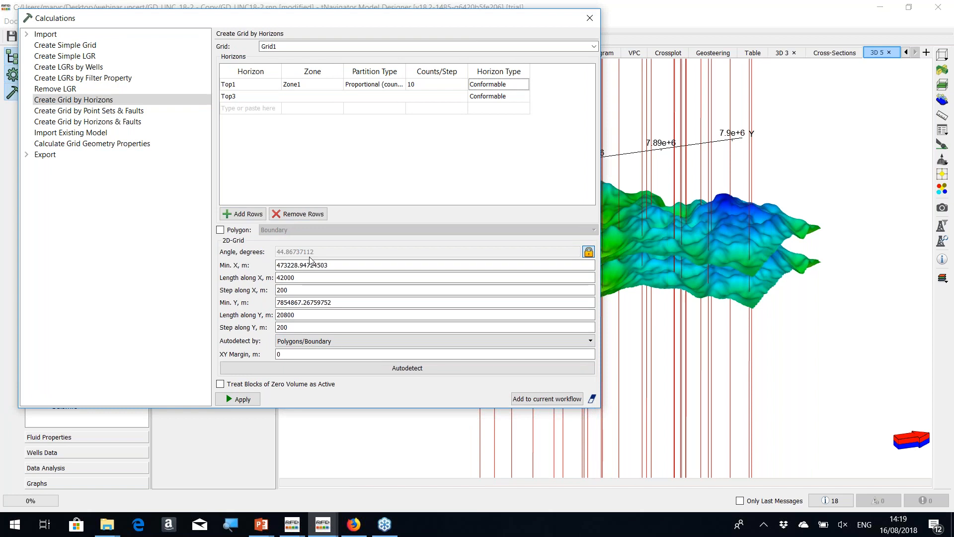
pyautogui.click(317, 342)
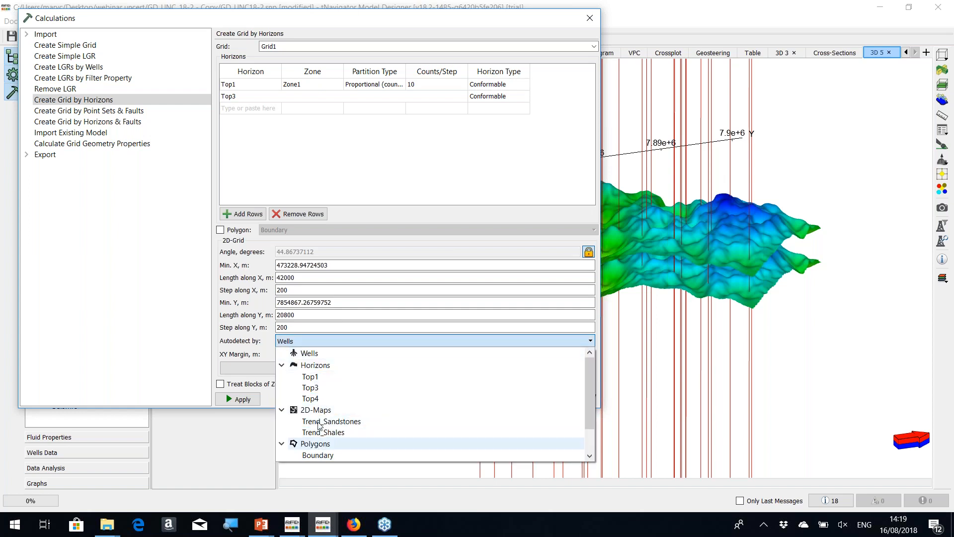
pyautogui.click(383, 175)
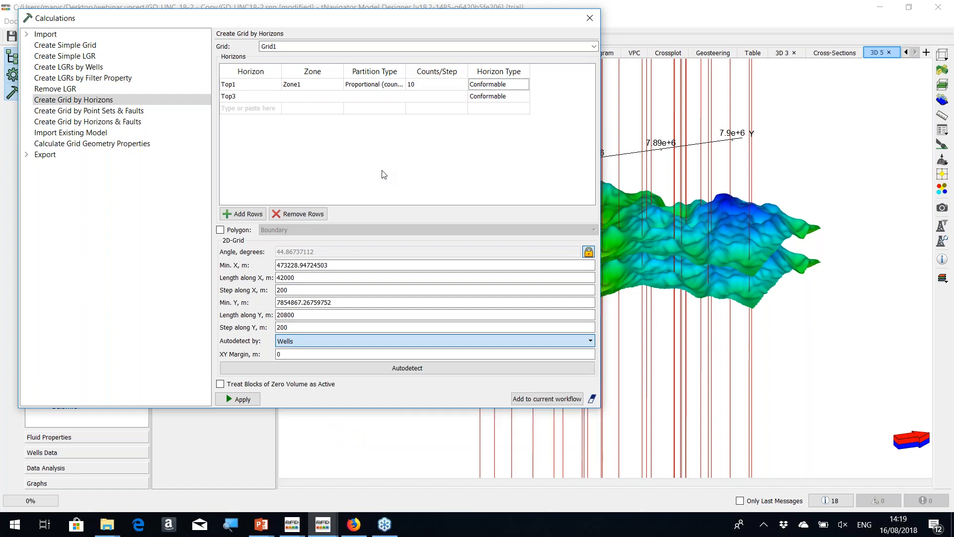
pyautogui.click(371, 288)
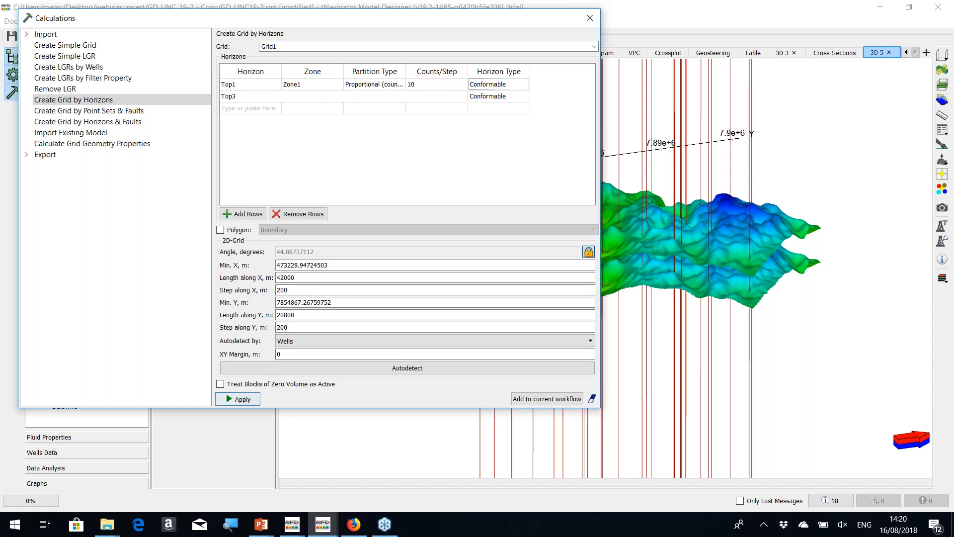
pyautogui.click(586, 24)
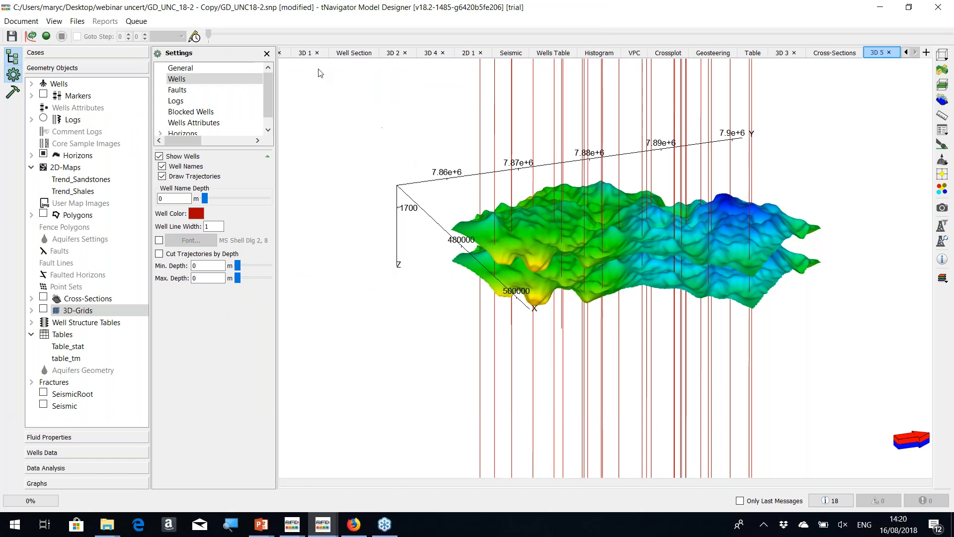
# Open the 3D 1 view of the grid and expand the 3D-Grids objects to list main_grid and its properties.
pyautogui.click(304, 53)
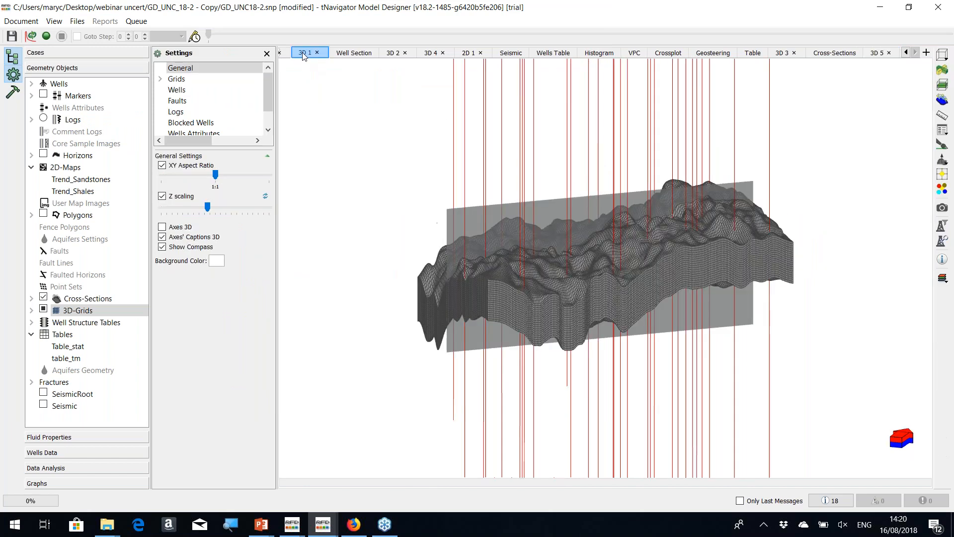
pyautogui.moveTo(518, 217); pyautogui.dragTo(455, 265)
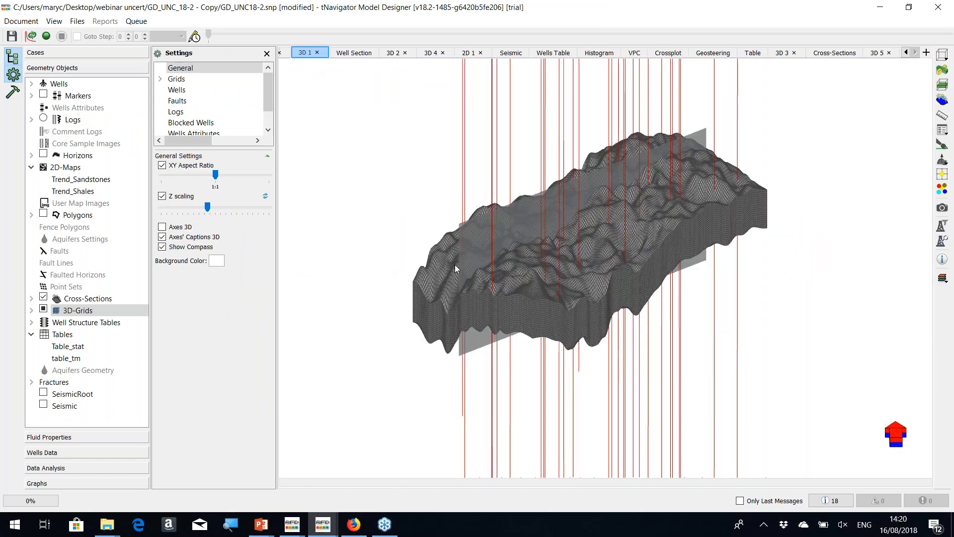
pyautogui.click(32, 310)
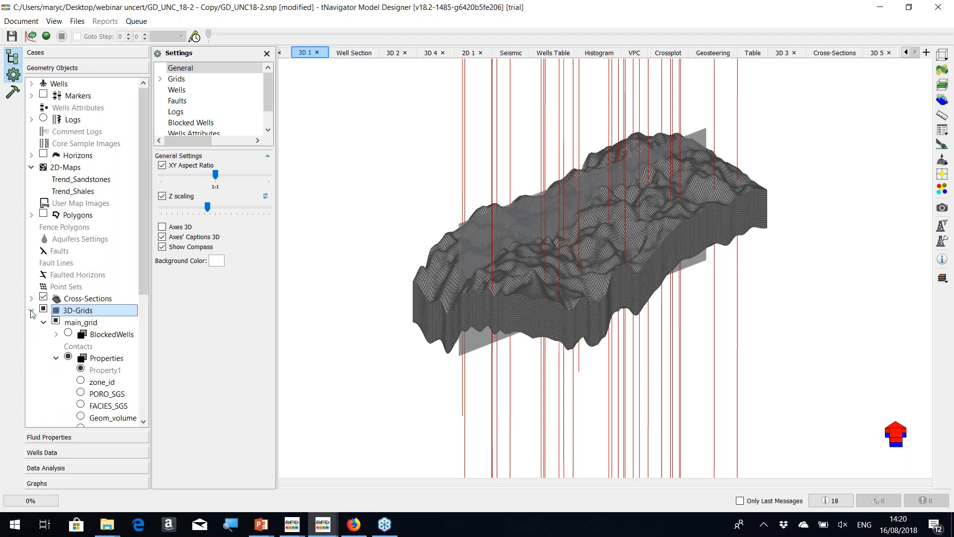
pyautogui.moveTo(567, 256); pyautogui.dragTo(577, 217)
# Display main_grid as framework only in 3D 1 and inspect the wireframe together with the cross-section plane.
pyautogui.click(176, 79)
pyautogui.click(160, 79)
pyautogui.click(192, 90)
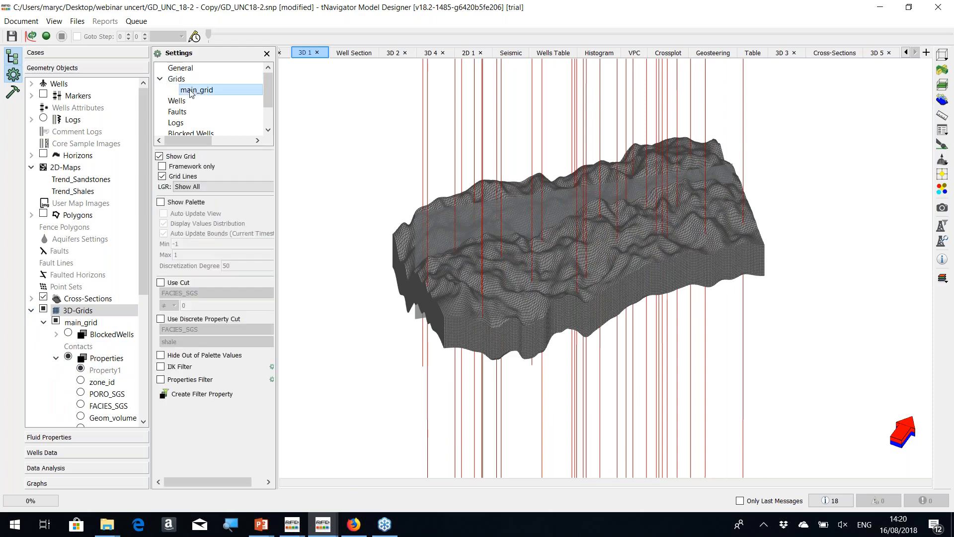
pyautogui.click(162, 167)
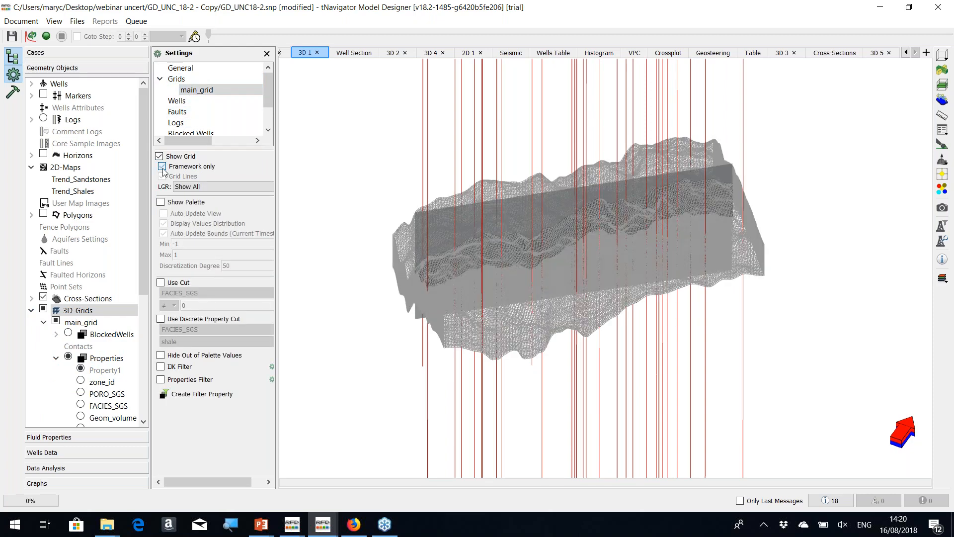
pyautogui.moveTo(546, 278); pyautogui.dragTo(552, 284)
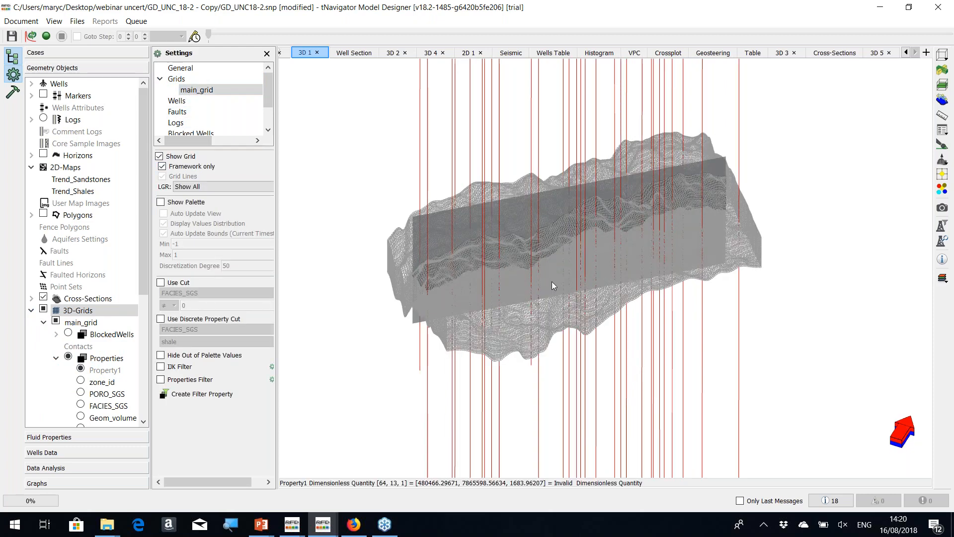
pyautogui.scroll(3, 552, 281)
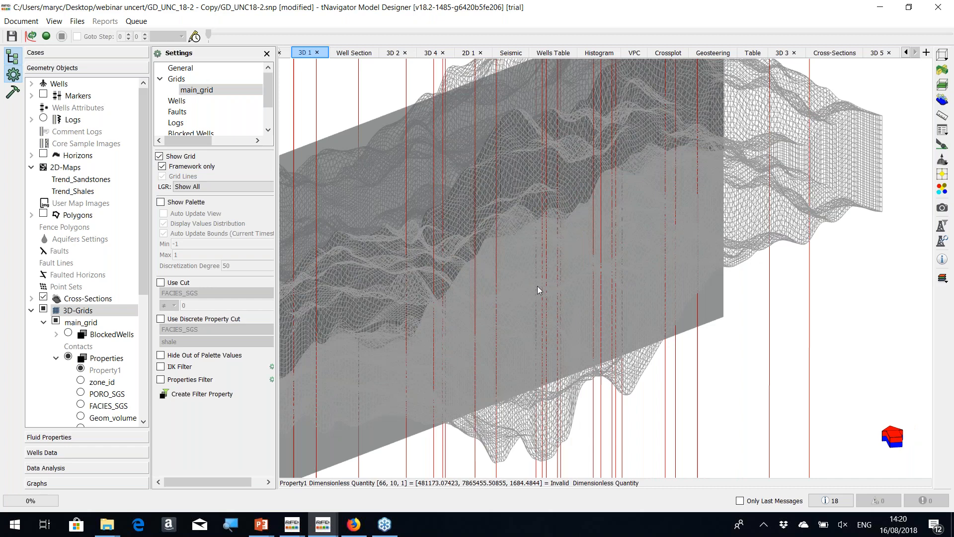
pyautogui.moveTo(538, 285); pyautogui.dragTo(520, 261)
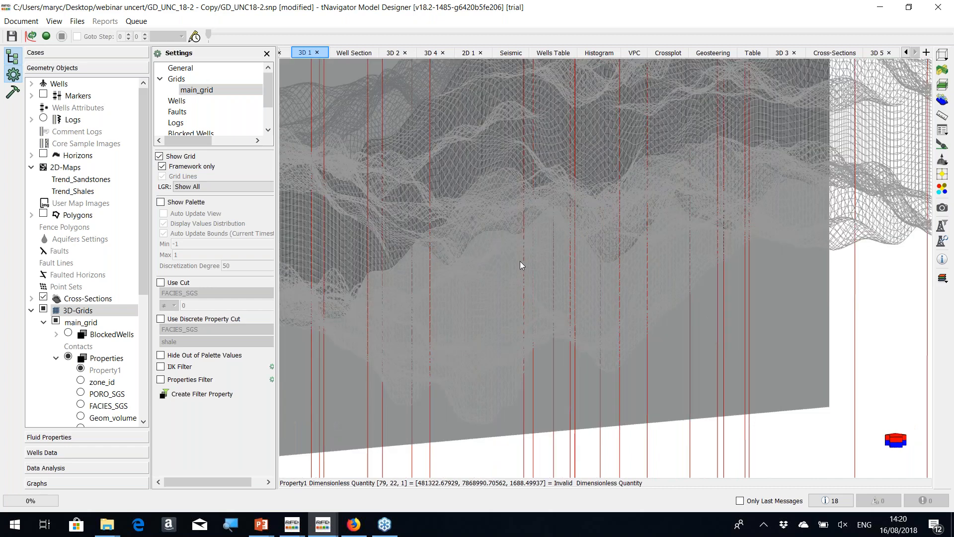
pyautogui.scroll(-5, 520, 261)
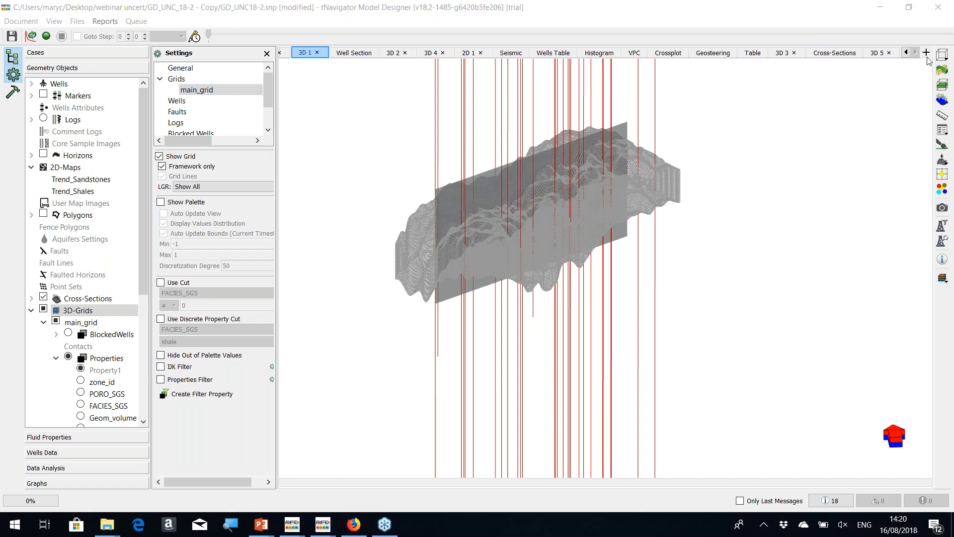
# Open the cross-section editor for the 3D 1 view and select Cross-Section2, keeping the plane unobstructed.
pyautogui.click(943, 104)
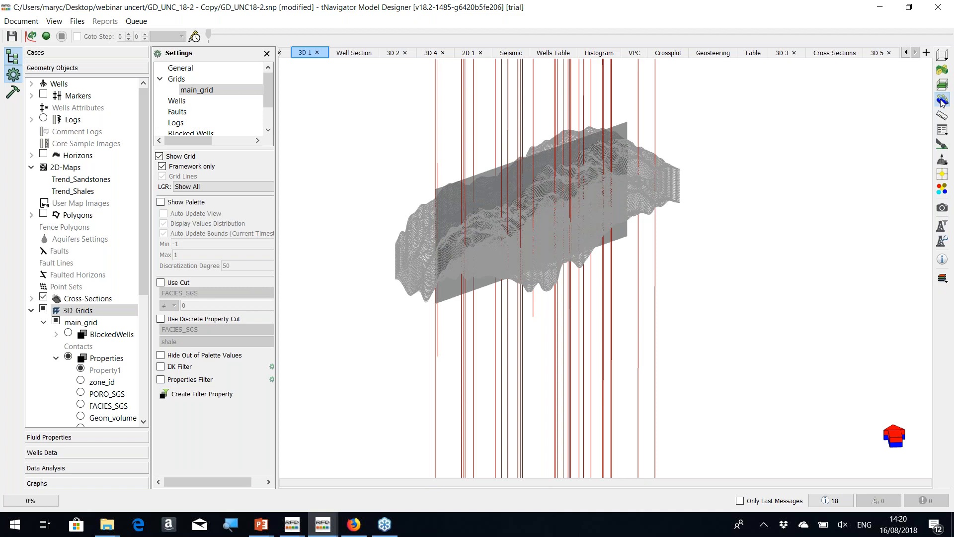
pyautogui.click(544, 164)
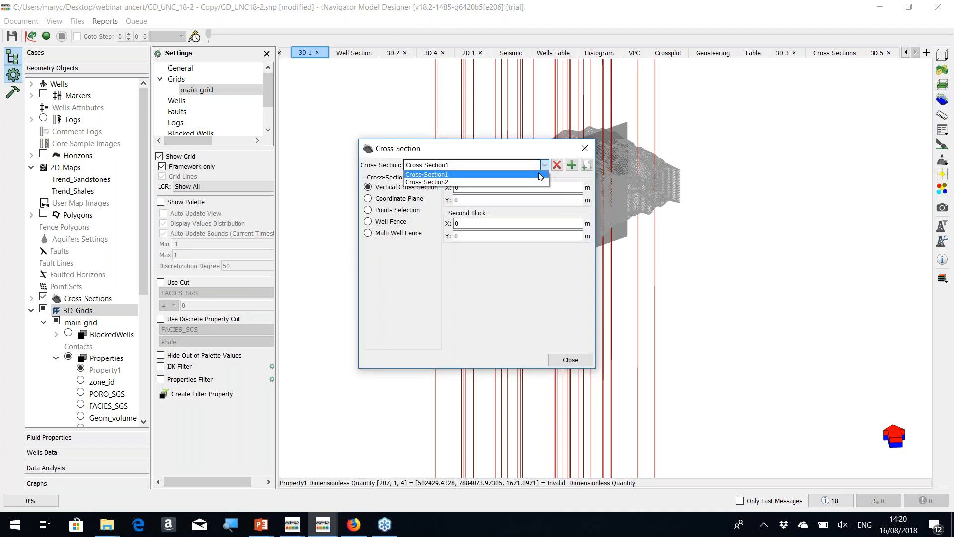
pyautogui.click(539, 182)
pyautogui.moveTo(574, 152)
pyautogui.mouseDown()
pyautogui.moveTo(385, 153)
pyautogui.moveTo(289, 138)
pyautogui.mouseUp()
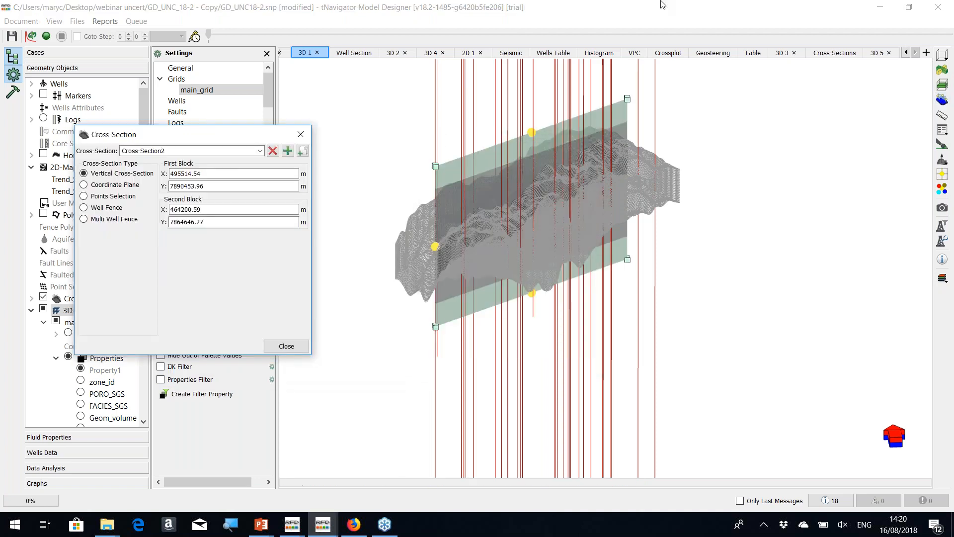
# Dock the Cross-Sections view beneath the 3D 1 view and enlarge it so both can be seen together.
pyautogui.click(824, 57)
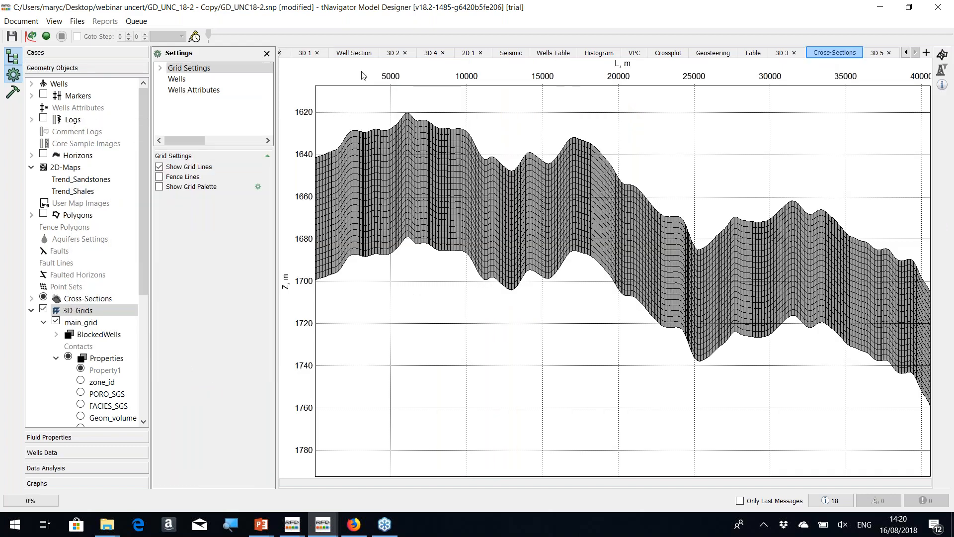
pyautogui.moveTo(824, 54); pyautogui.dragTo(606, 464)
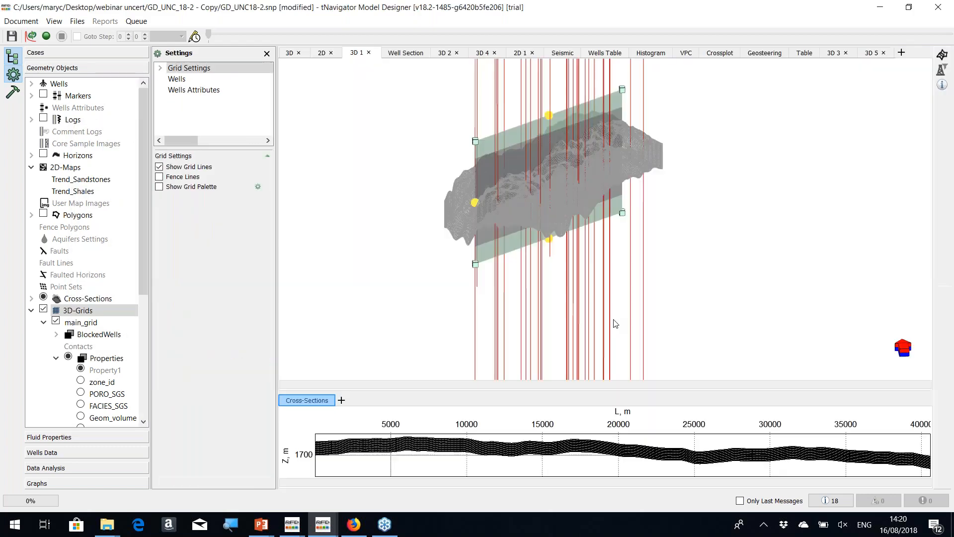
pyautogui.moveTo(610, 387); pyautogui.dragTo(586, 233)
# Turn off the framework-only display of main_grid in 3D 1 and move the cross-section editor clear of the model.
pyautogui.doubleClick(586, 118)
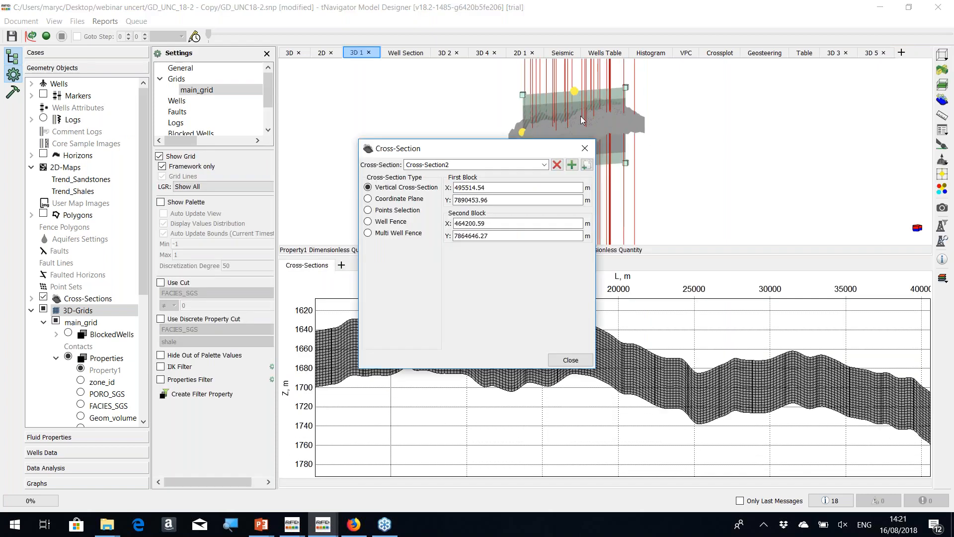
pyautogui.scroll(5, 581, 116)
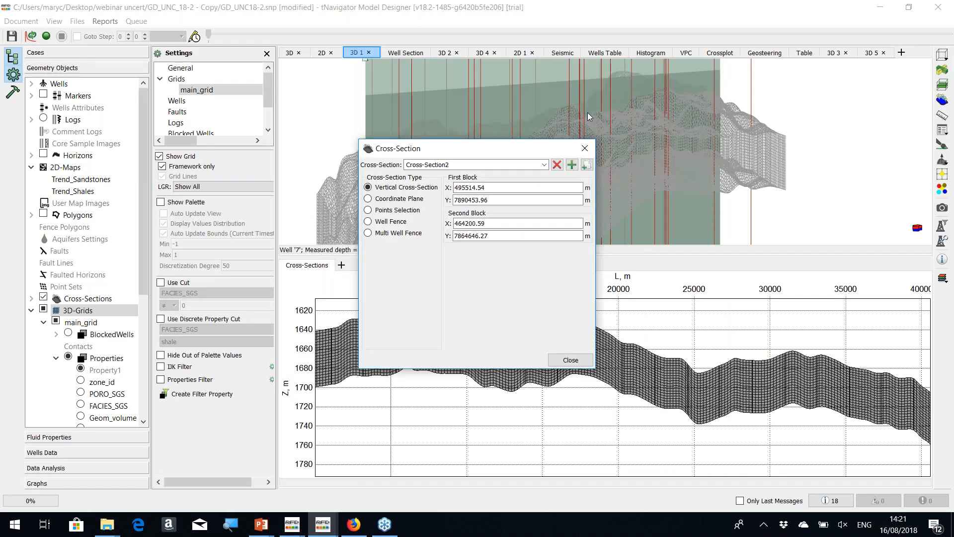
pyautogui.scroll(1, 606, 121)
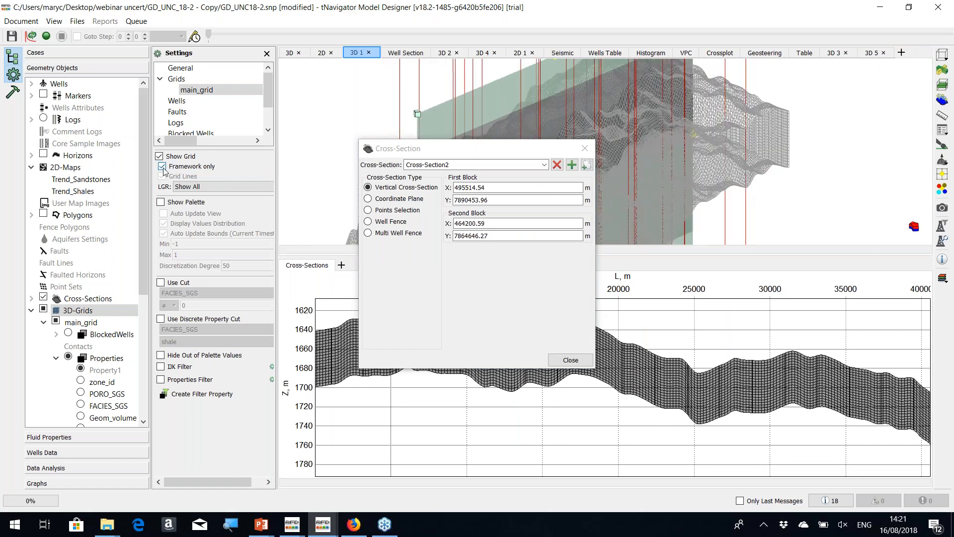
pyautogui.moveTo(495, 157); pyautogui.dragTo(227, 116)
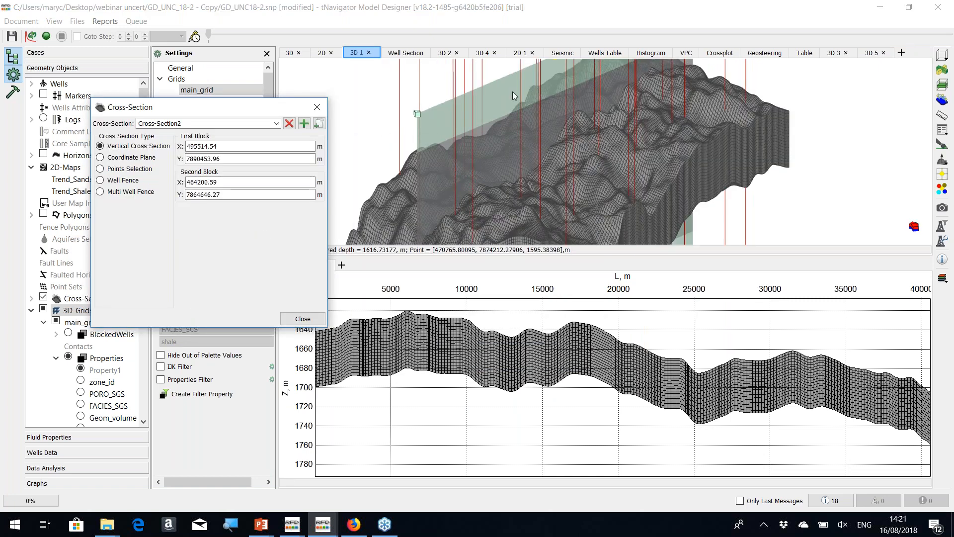
# Shift the Cross-Section2 plane through the grid to a first block of about X 491202, Y 7884190, and display PORO_SGS on grid and section.
pyautogui.moveTo(512, 92); pyautogui.dragTo(423, 99)
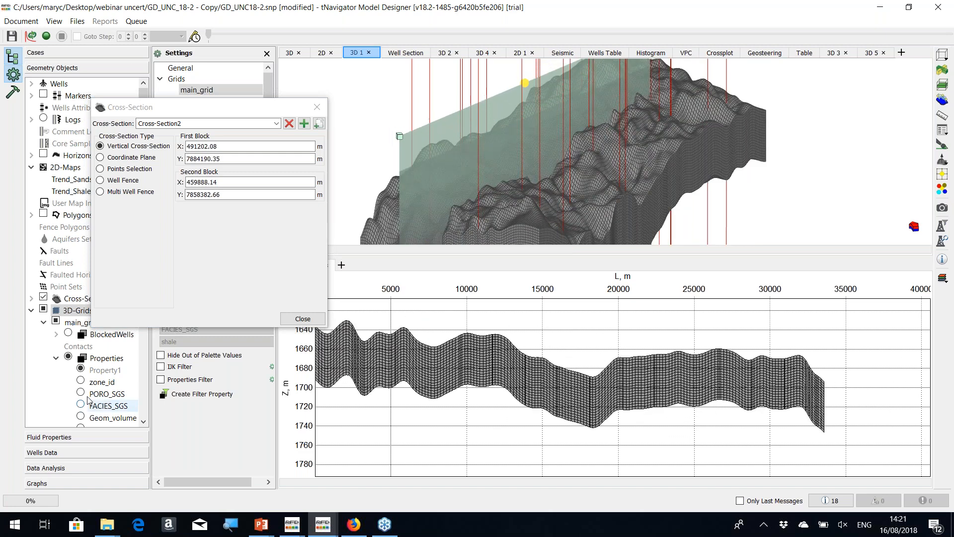
pyautogui.click(410, 266)
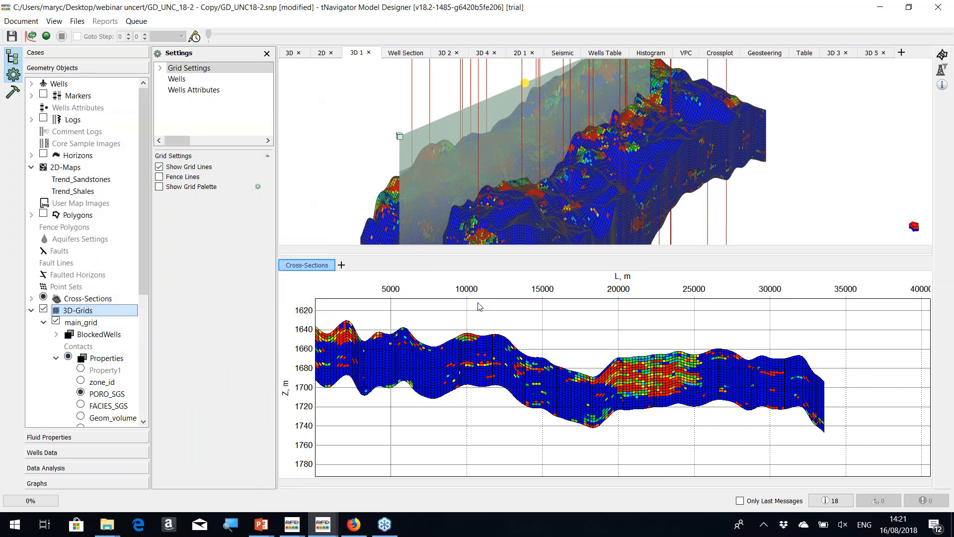
# Move the Cross-Sections view back among the other view tabs and display Property1 on main_grid in 3D 1.
pyautogui.moveTo(318, 265); pyautogui.dragTo(612, 161)
pyautogui.click(304, 53)
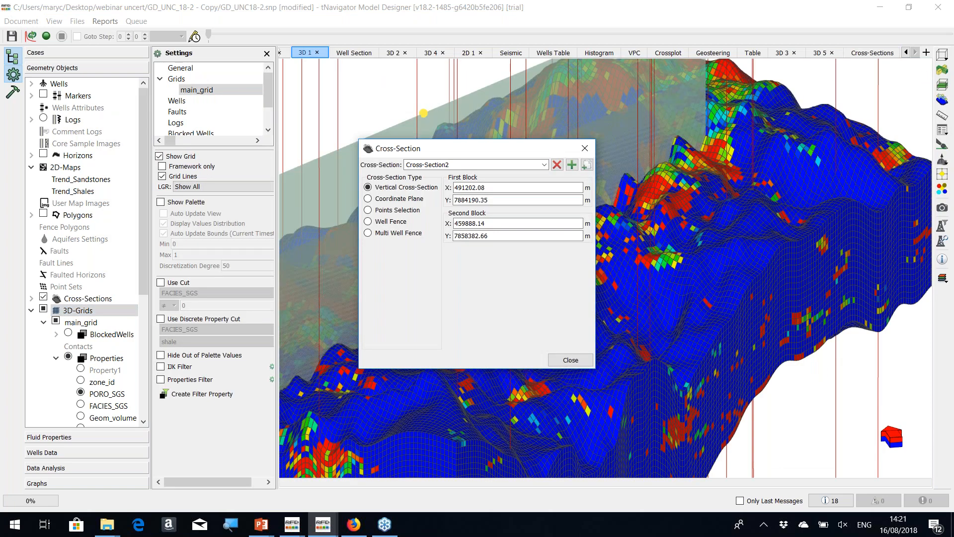
pyautogui.click(80, 368)
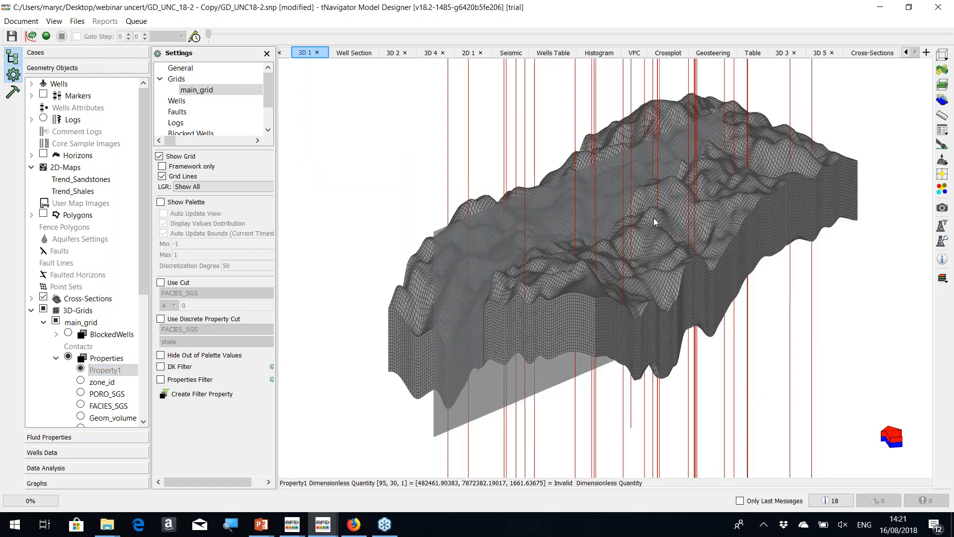
# Open the Well Section view and expand the GK, Sonic and Litho tracks in its template to show their logs.
pyautogui.hotkey('ctrl', 'Tab')
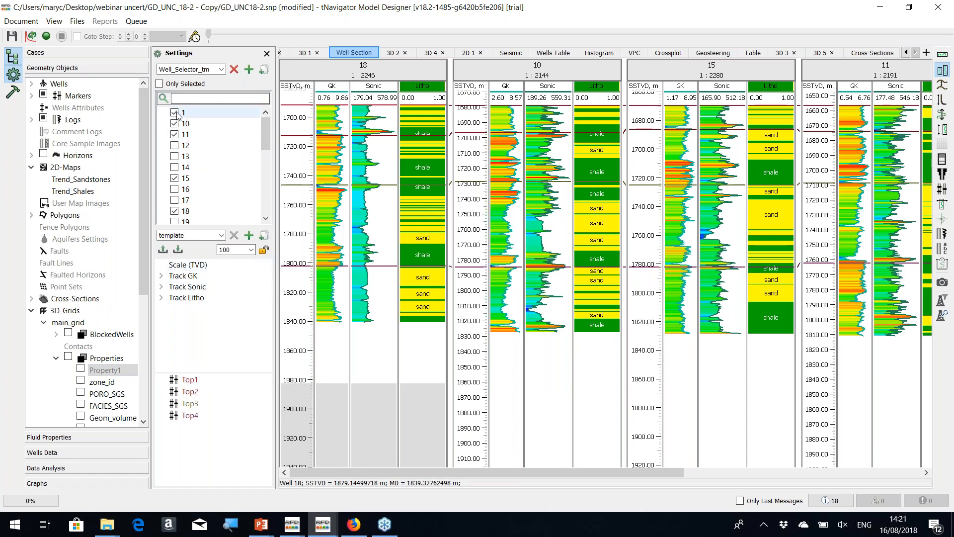
pyautogui.click(175, 156)
pyautogui.click(175, 167)
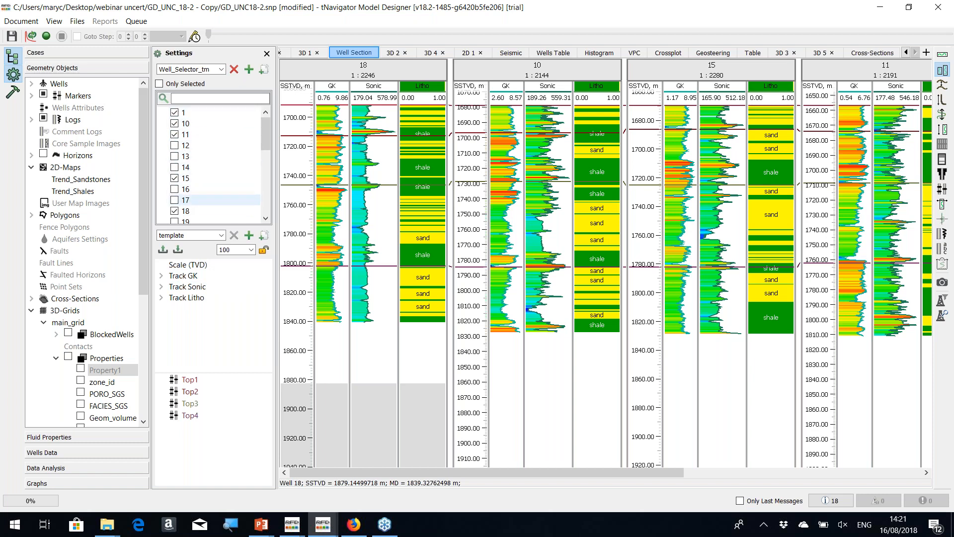
pyautogui.click(162, 276)
pyautogui.click(161, 297)
pyautogui.click(161, 319)
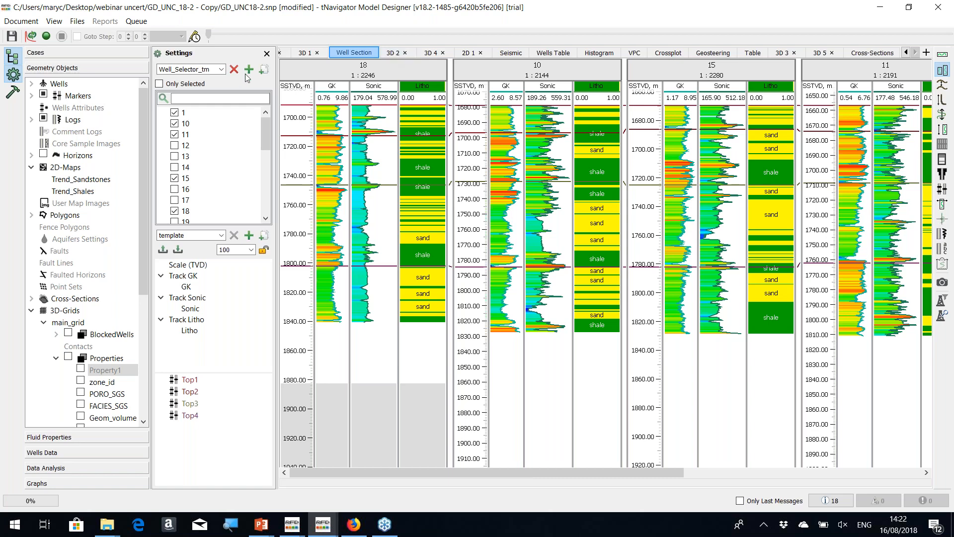
# In 3D 2, expand BlockedWells under main_grid and open the blocked wells log calculation of Litho_points_mostof.
pyautogui.click(306, 53)
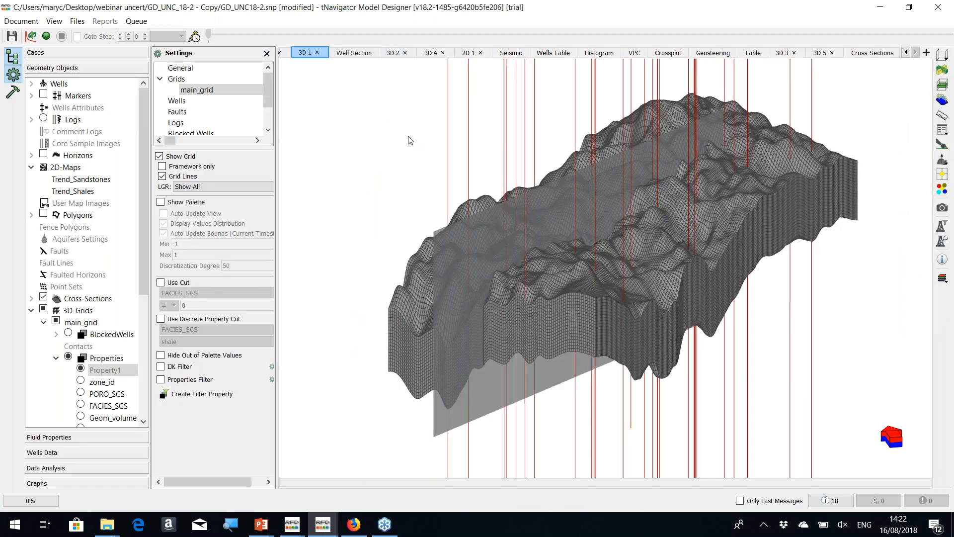
pyautogui.click(393, 53)
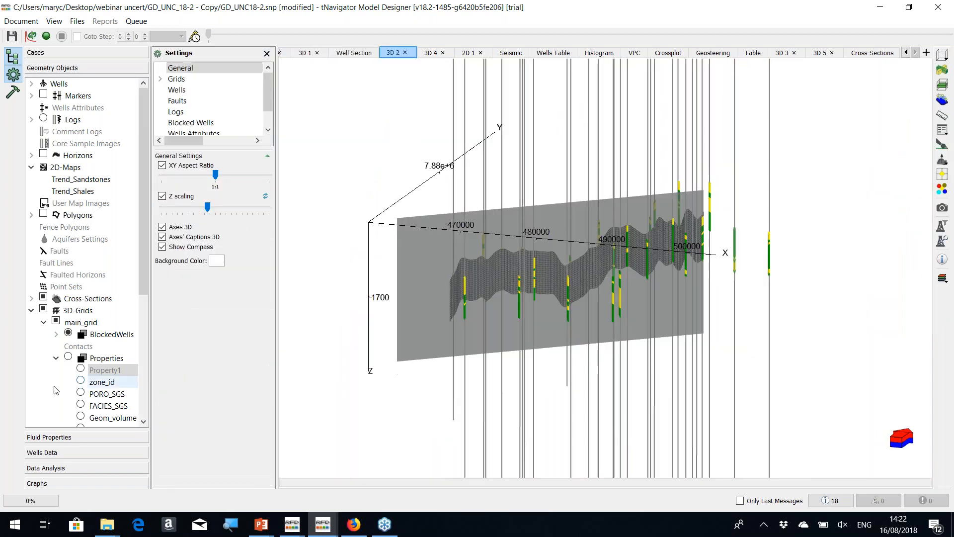
pyautogui.click(56, 334)
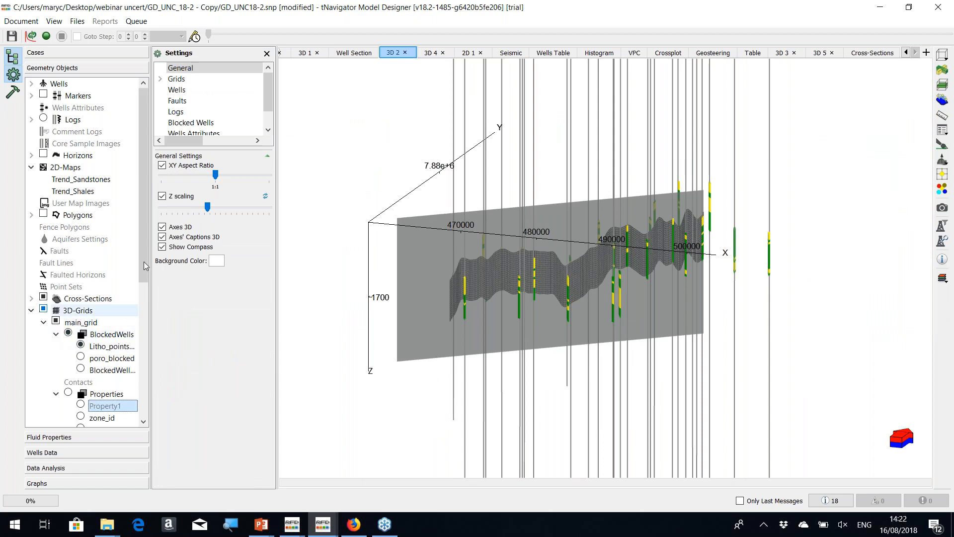
pyautogui.click(12, 98)
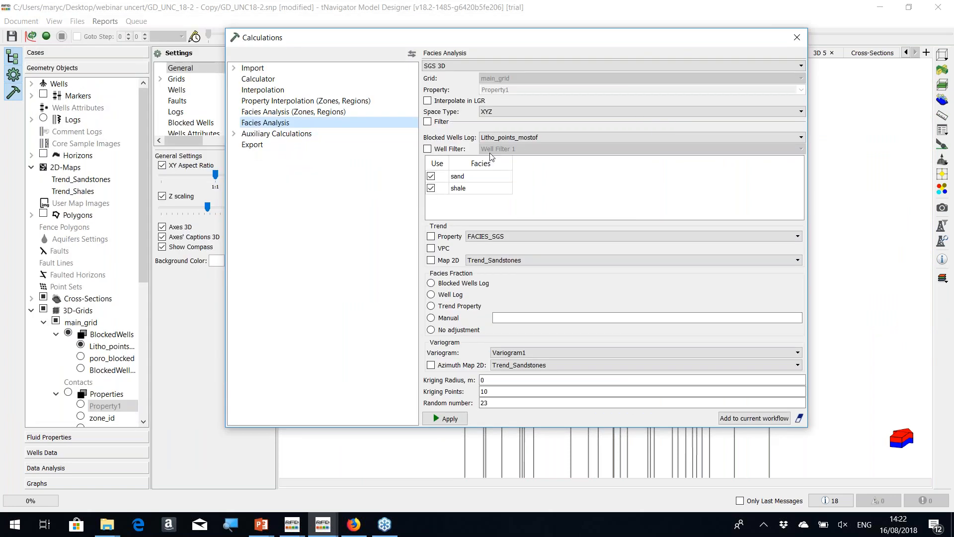
pyautogui.click(110, 336)
pyautogui.click(109, 340)
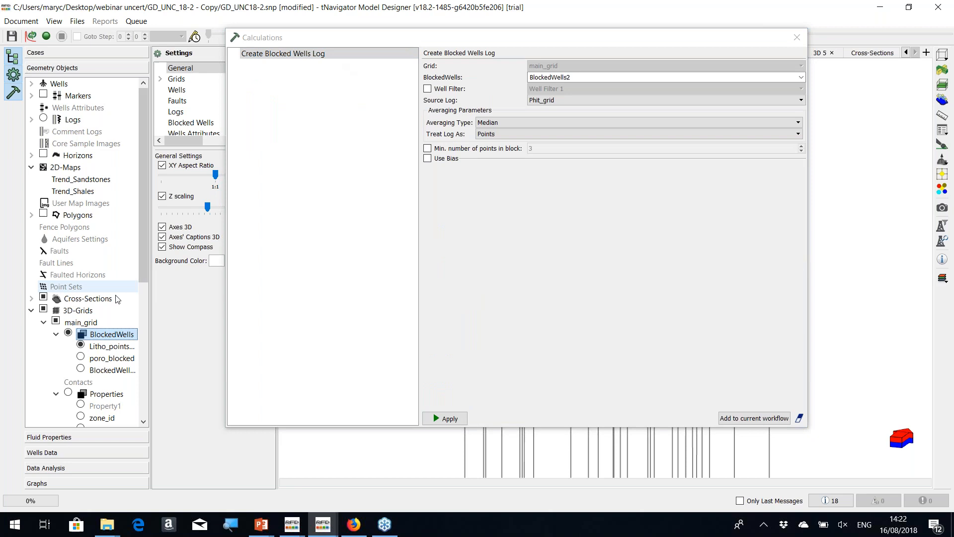
pyautogui.click(121, 348)
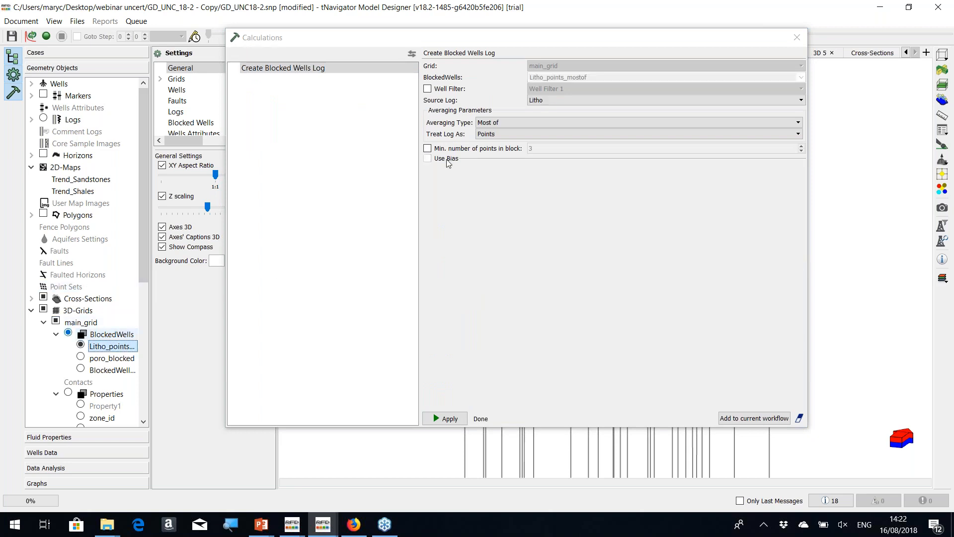
# Review the available averaging types for Litho_points_mostof without changing the choice, and close the calculations.
pyautogui.click(595, 122)
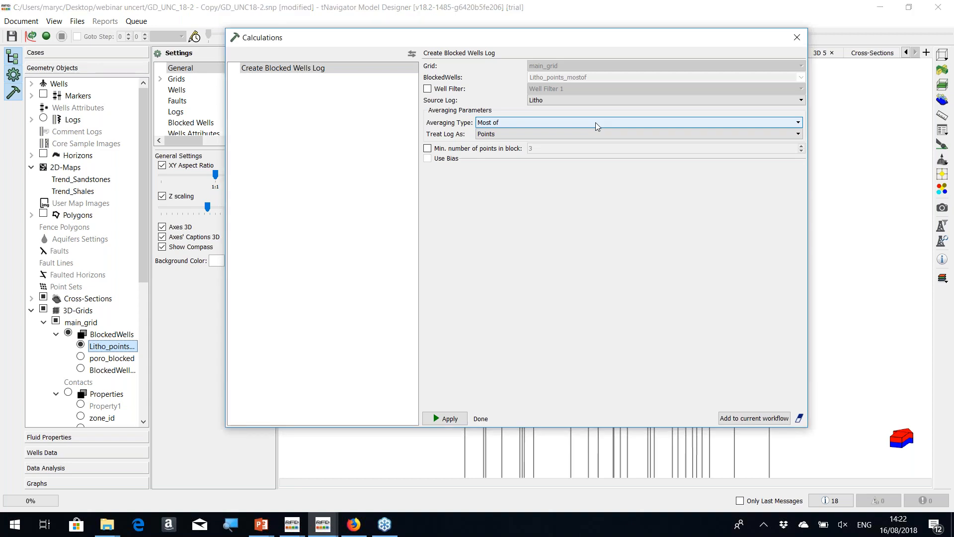
pyautogui.click(596, 122)
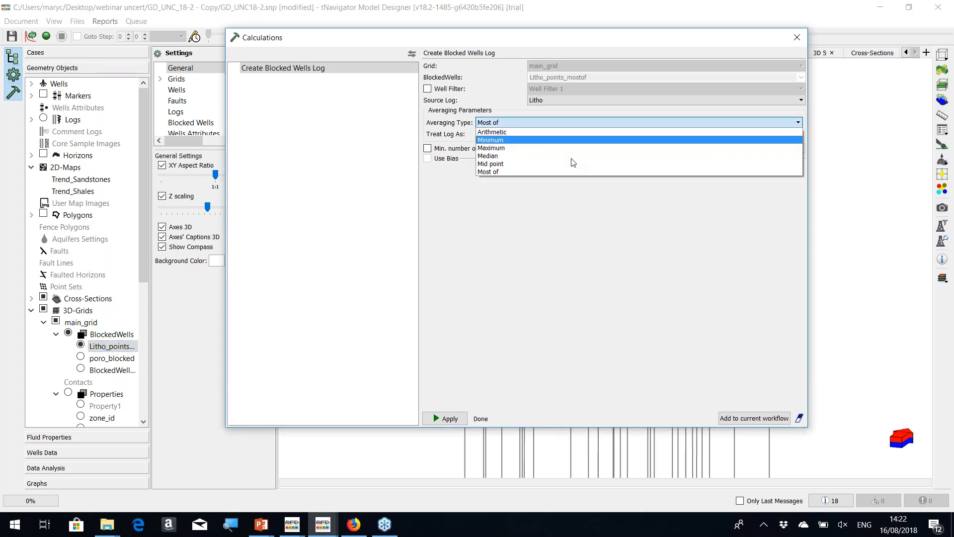
pyautogui.click(537, 222)
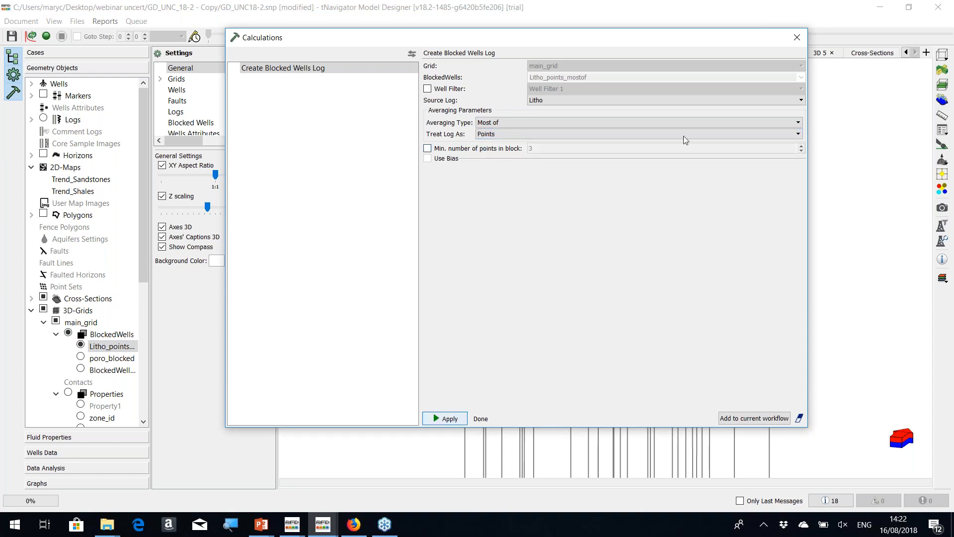
pyautogui.click(797, 38)
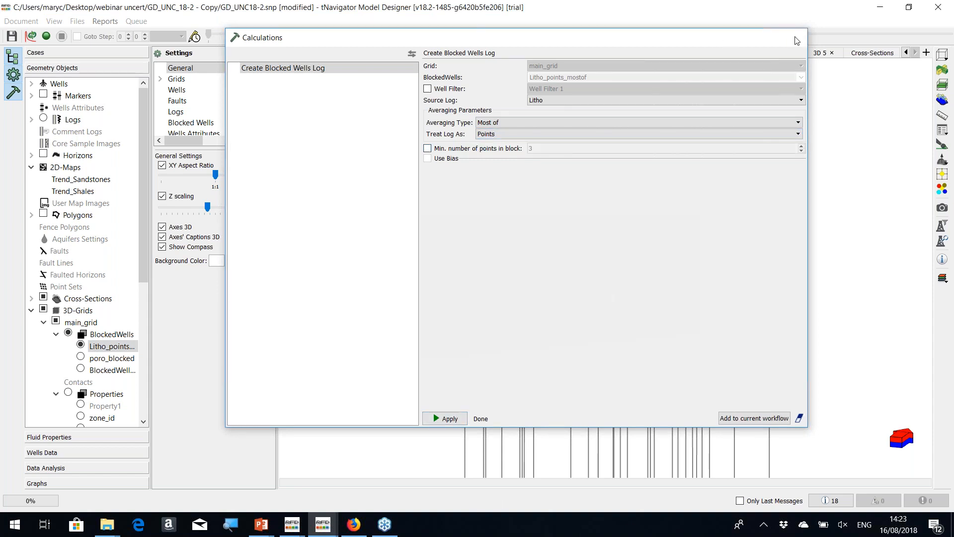
# Inspect the Litho_points_mostof blocks around the cross-section in 3D 2 and switch the displayed blocked log to poro_blocked.
pyautogui.scroll(3, 611, 249)
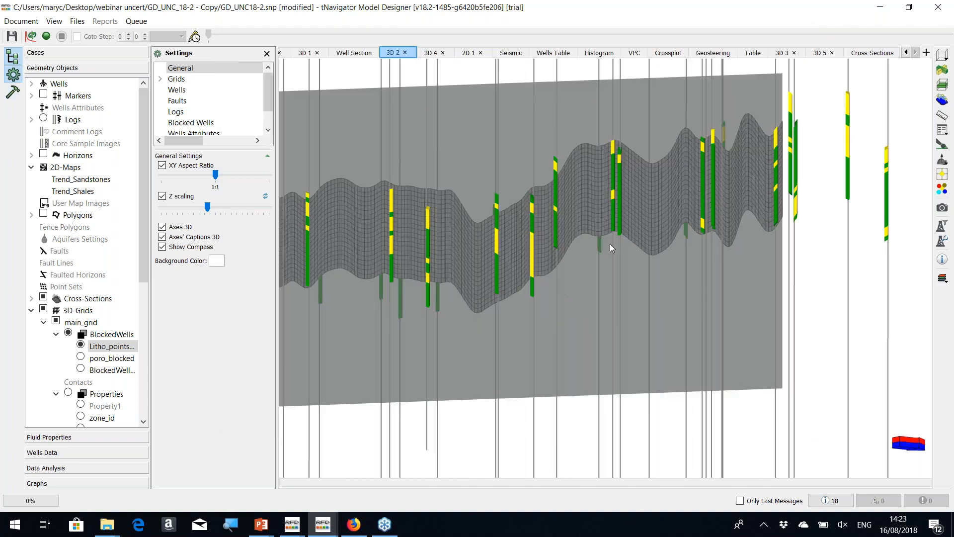
pyautogui.moveTo(598, 255); pyautogui.dragTo(640, 252)
pyautogui.scroll(-3, 638, 251)
pyautogui.click(81, 358)
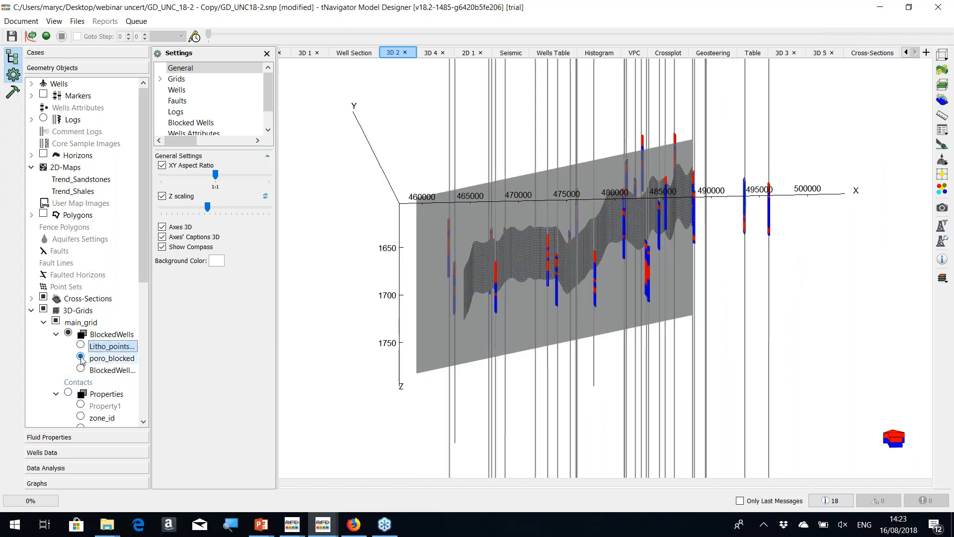
# Display the blocked log listed below poro_blocked in 3D 2 and examine its values along the wells near the cross-section.
pyautogui.click(81, 368)
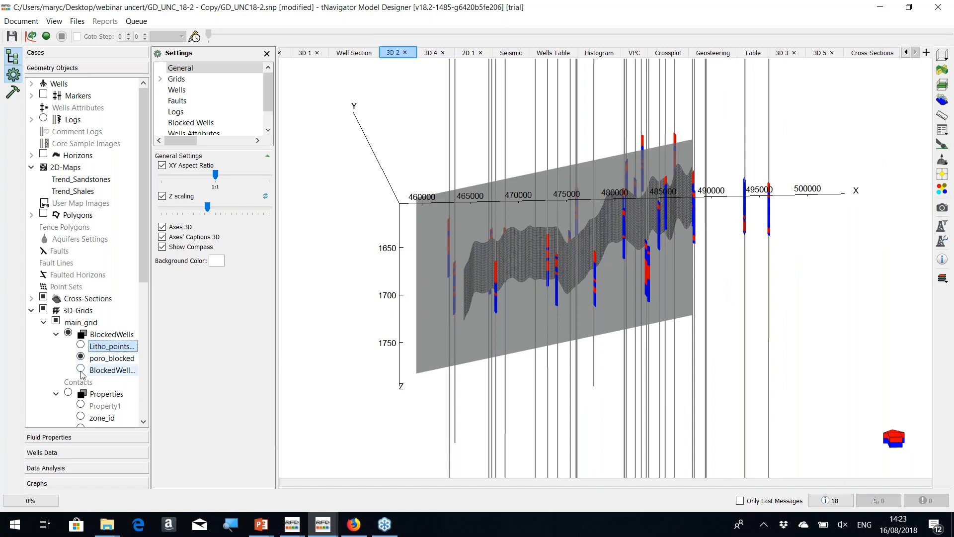
pyautogui.moveTo(445, 209); pyautogui.dragTo(471, 244)
pyautogui.scroll(3, 491, 262)
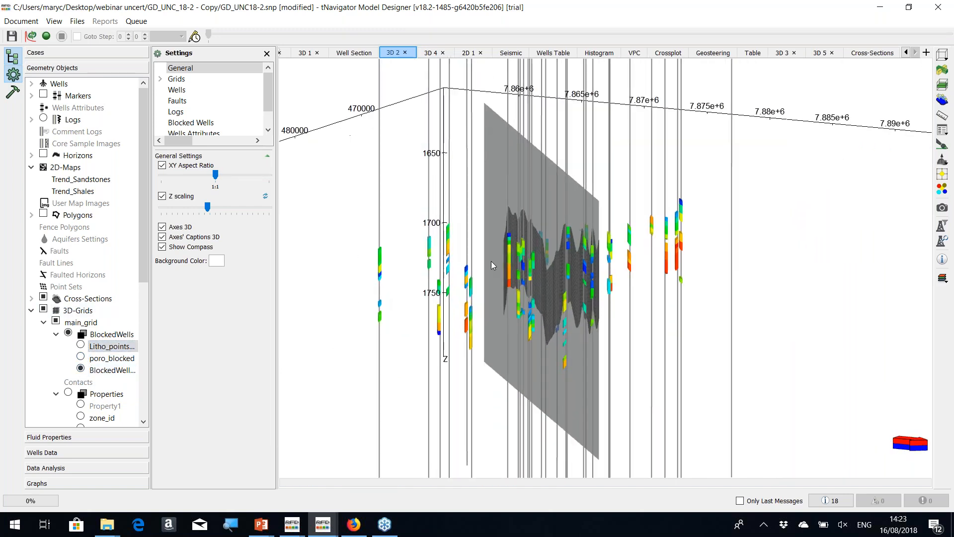
pyautogui.moveTo(491, 261); pyautogui.dragTo(514, 273)
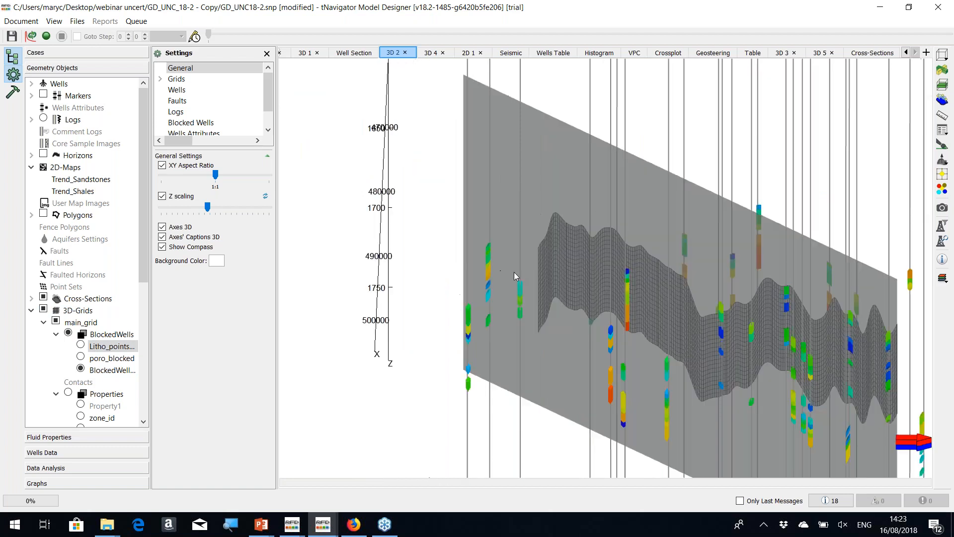
pyautogui.moveTo(623, 246); pyautogui.dragTo(540, 213, button='right')
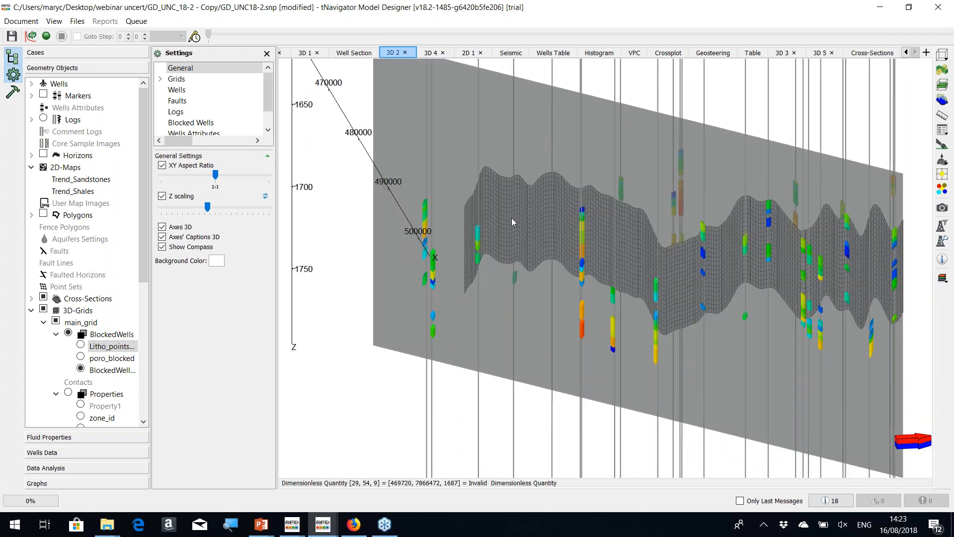
pyautogui.scroll(-2, 529, 223)
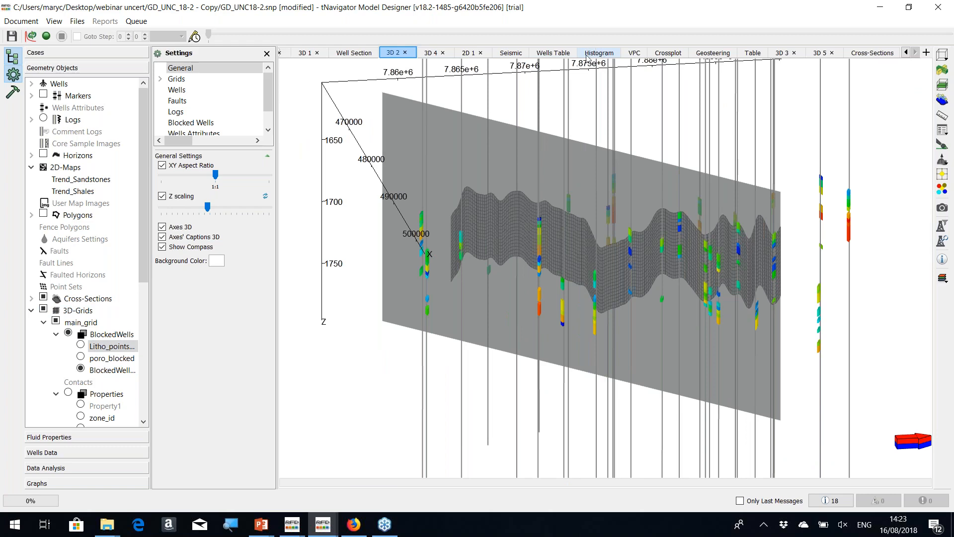
# Add the Litho_points_mostof blocked log to the Well Section and place it in its own track after Litho.
pyautogui.click(359, 57)
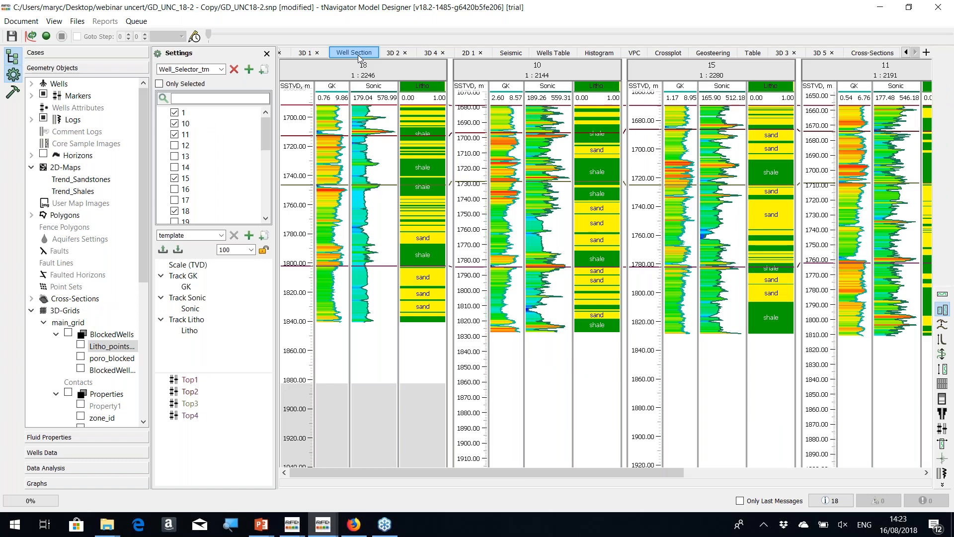
pyautogui.click(80, 345)
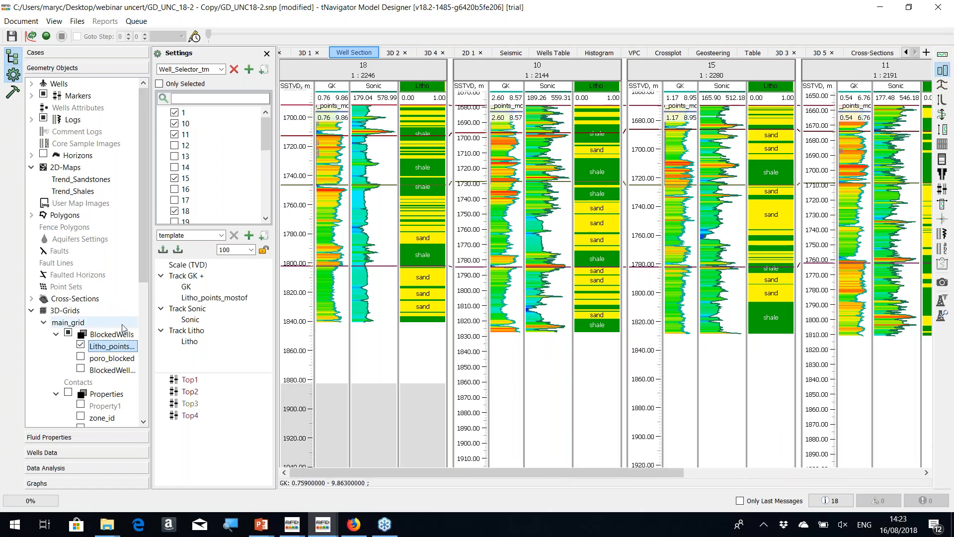
pyautogui.moveTo(196, 299); pyautogui.dragTo(199, 358)
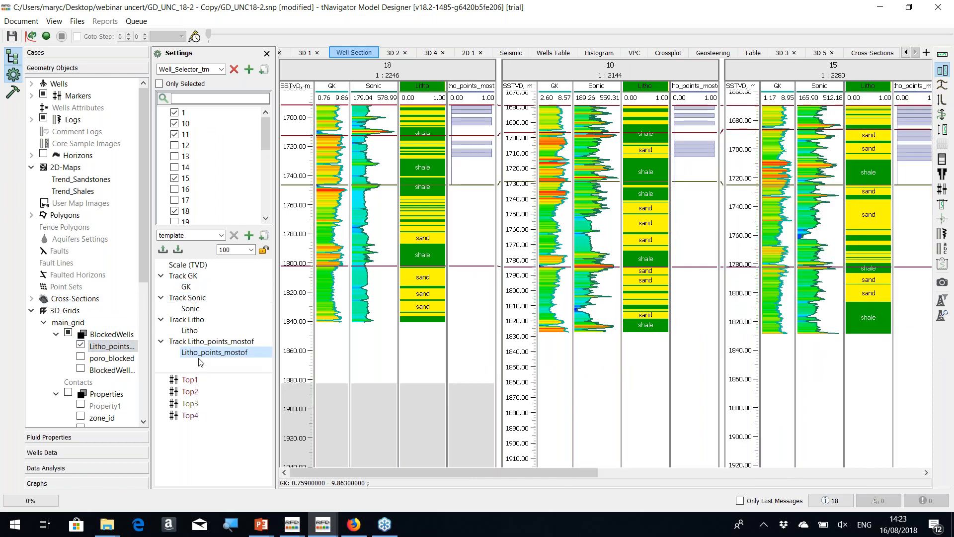
# Set the Litho_points_mostof log's drawing style to Color Stick and compare it with the original Litho track.
pyautogui.rightClick(225, 356)
pyautogui.click(255, 407)
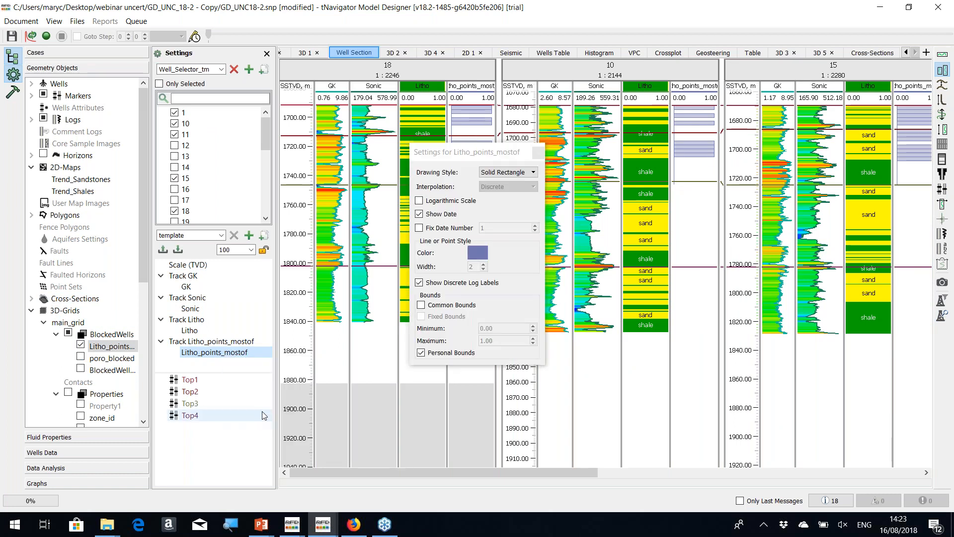
pyautogui.click(503, 175)
pyautogui.click(500, 212)
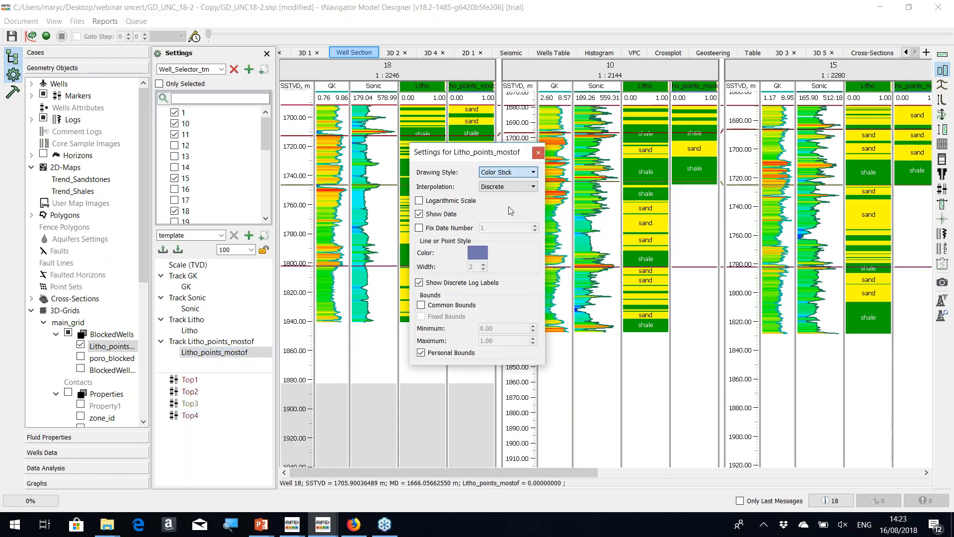
pyautogui.click(538, 152)
pyautogui.scroll(1, 492, 153)
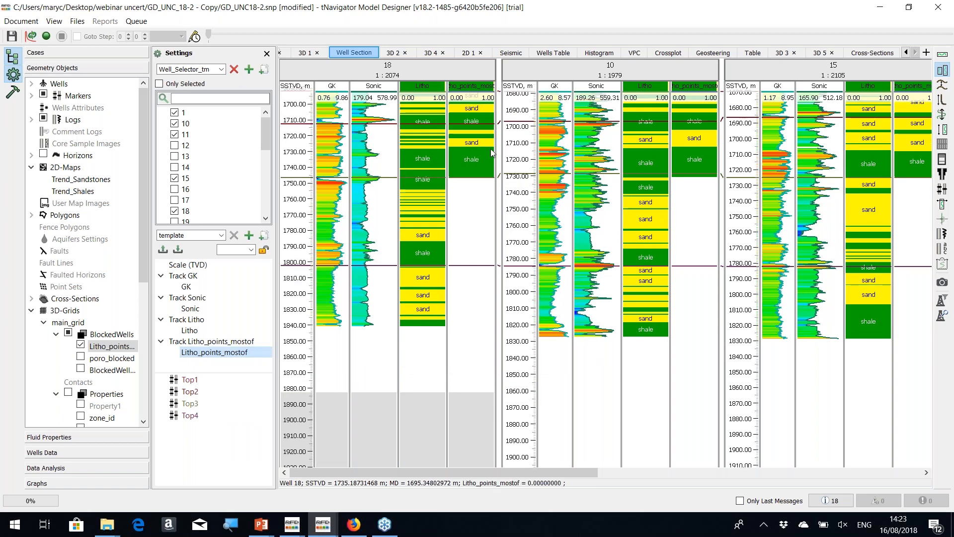
pyautogui.scroll(-3, 462, 141)
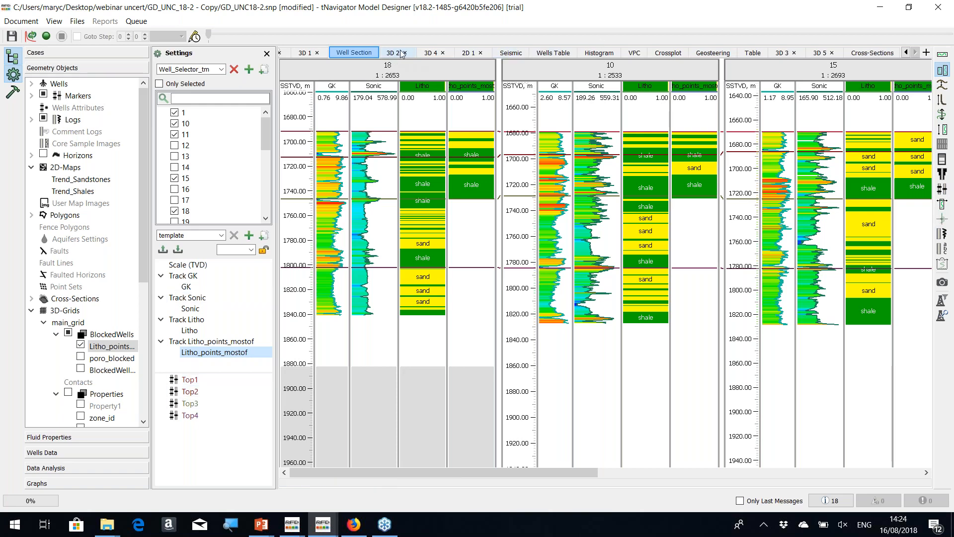
# Return to 3D 2, open the calculations for main_grid's Properties clear of the object tree, and show the Facies Analysis settings.
pyautogui.click(430, 53)
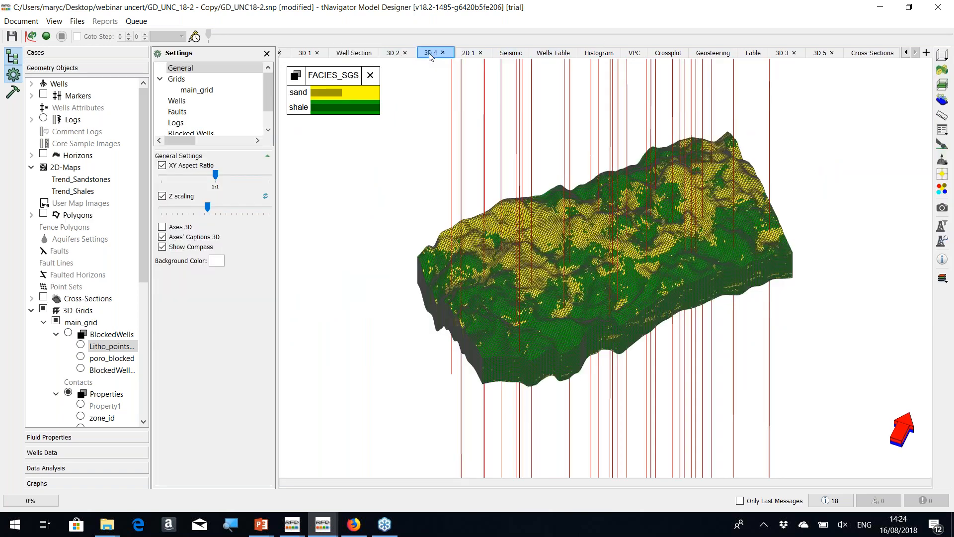
pyautogui.click(394, 53)
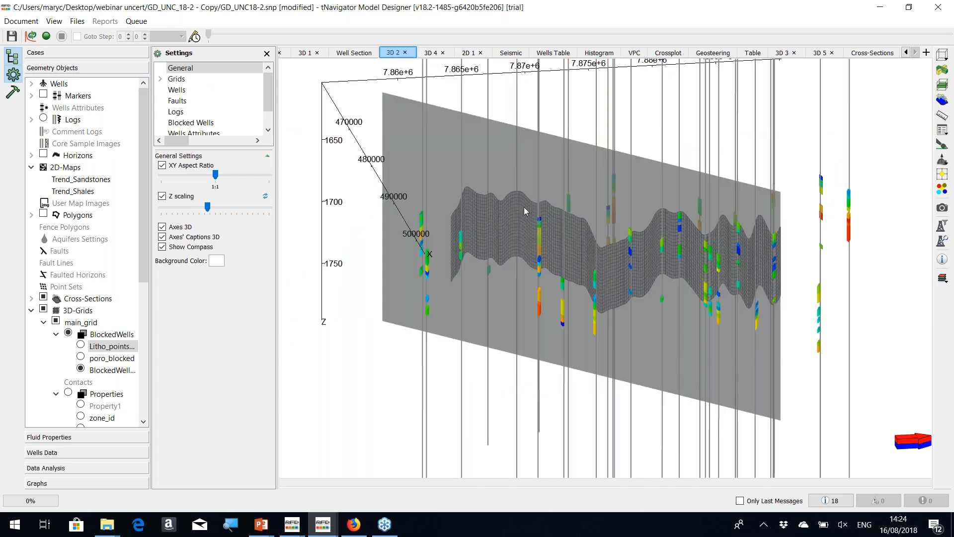
pyautogui.moveTo(524, 206); pyautogui.dragTo(519, 210)
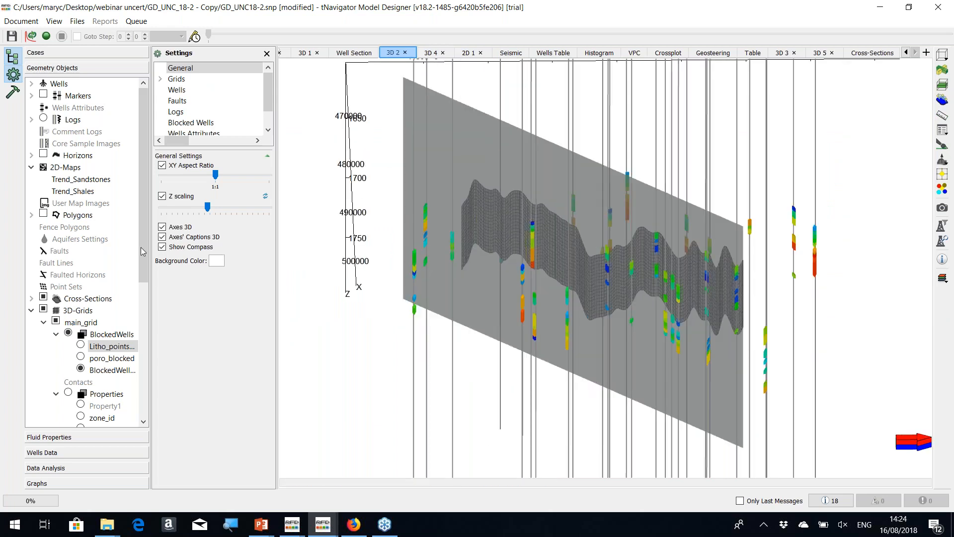
pyautogui.moveTo(145, 259); pyautogui.dragTo(142, 324)
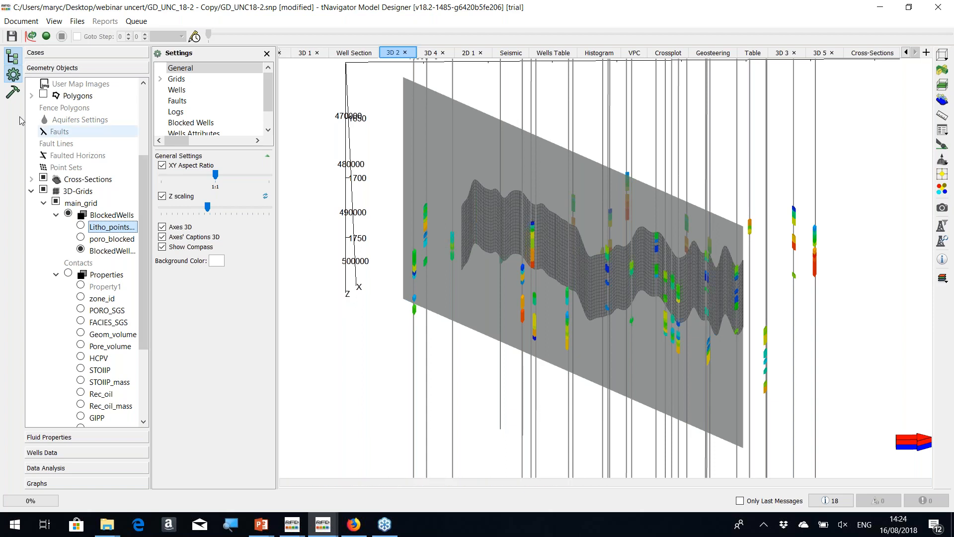
pyautogui.click(13, 91)
pyautogui.moveTo(291, 42); pyautogui.dragTo(342, 60)
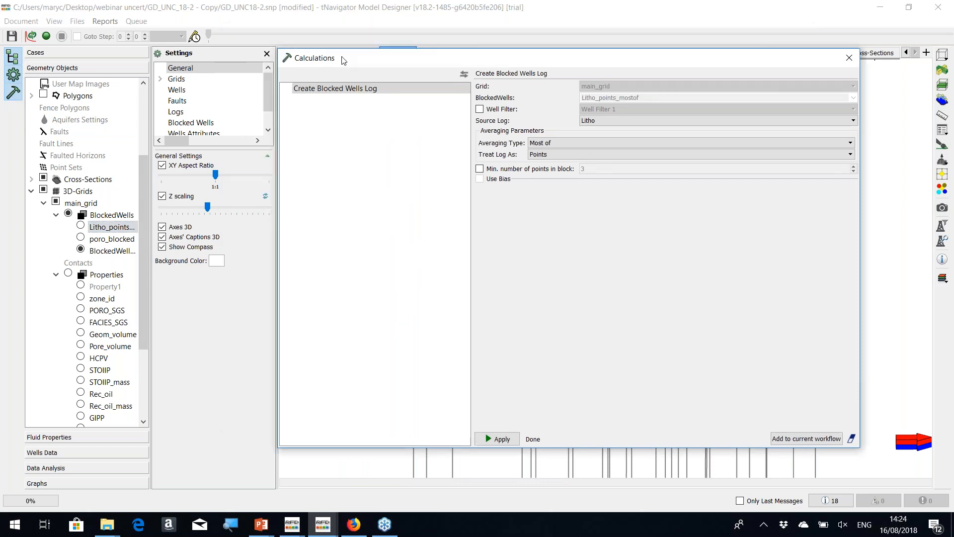
pyautogui.click(117, 278)
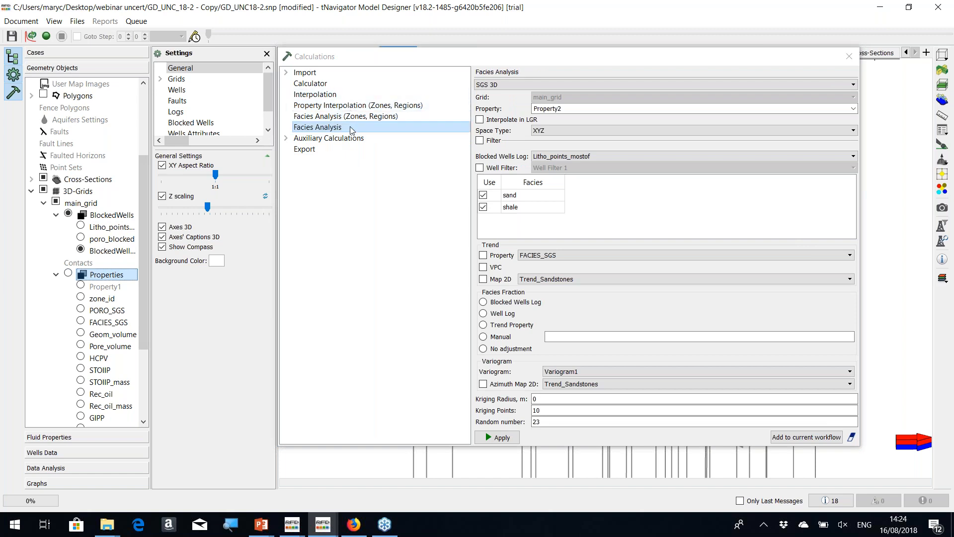
# Keep SGS 3D and the Litho_points_mostof log for the facies analysis and review the trend, fraction and variogram settings for sand and shale.
pyautogui.click(421, 65)
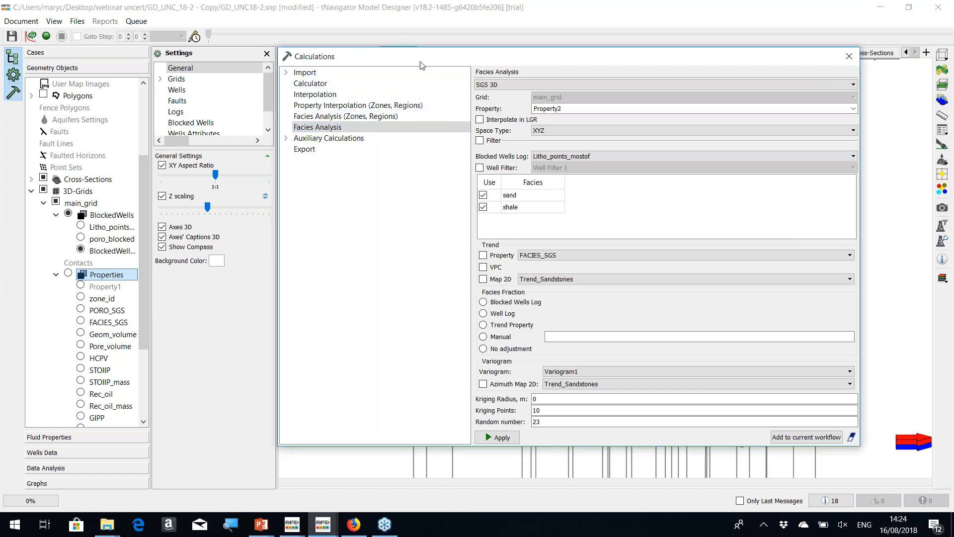
pyautogui.moveTo(420, 62); pyautogui.dragTo(378, 52)
pyautogui.click(455, 74)
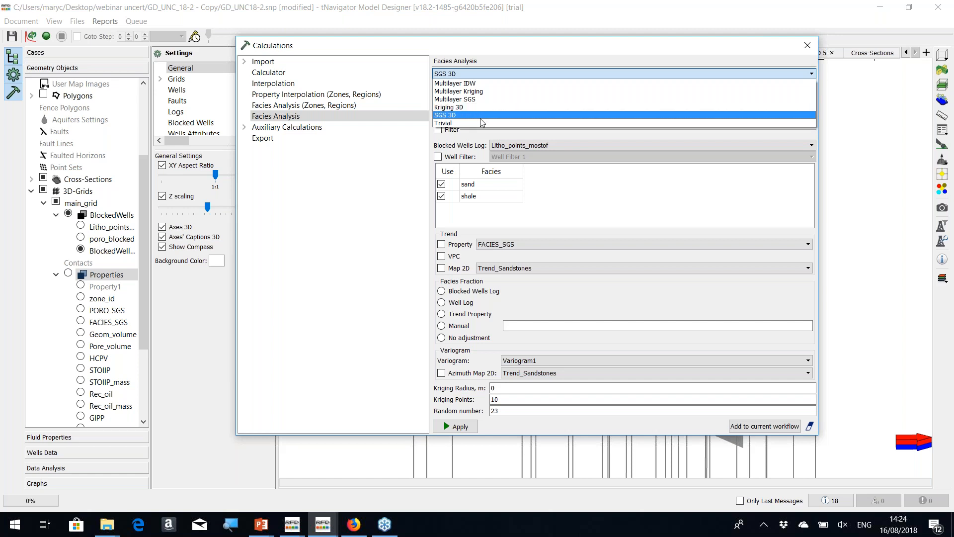
pyautogui.click(444, 116)
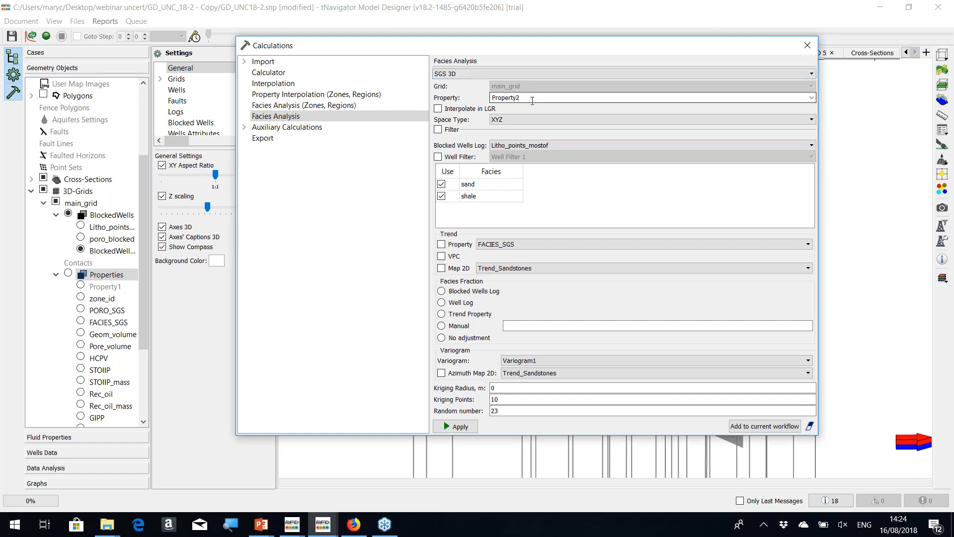
pyautogui.click(546, 145)
pyautogui.click(546, 163)
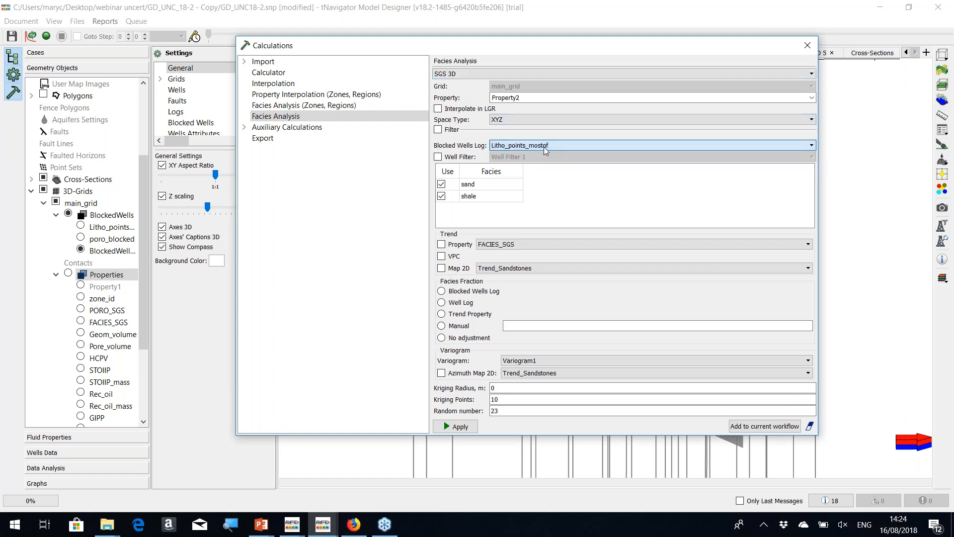
pyautogui.click(487, 184)
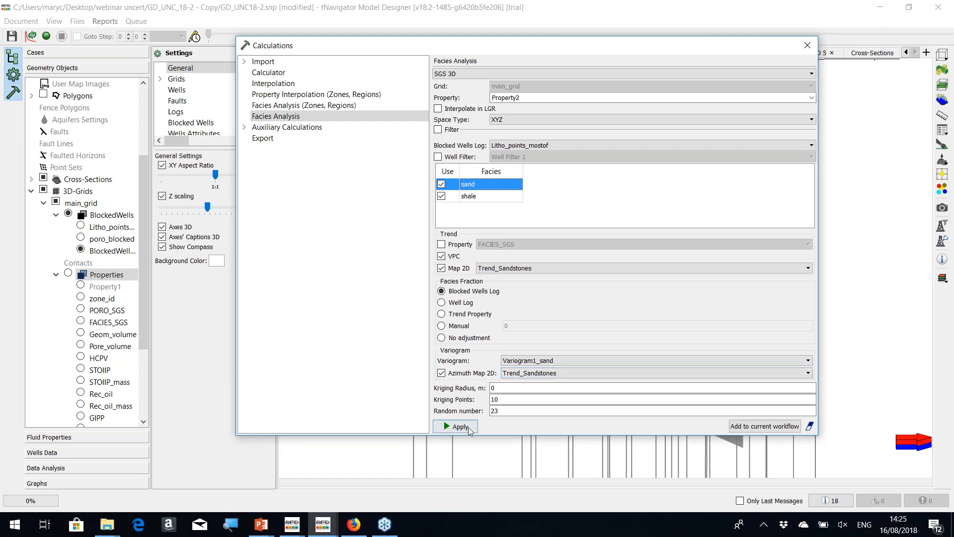
pyautogui.click(492, 197)
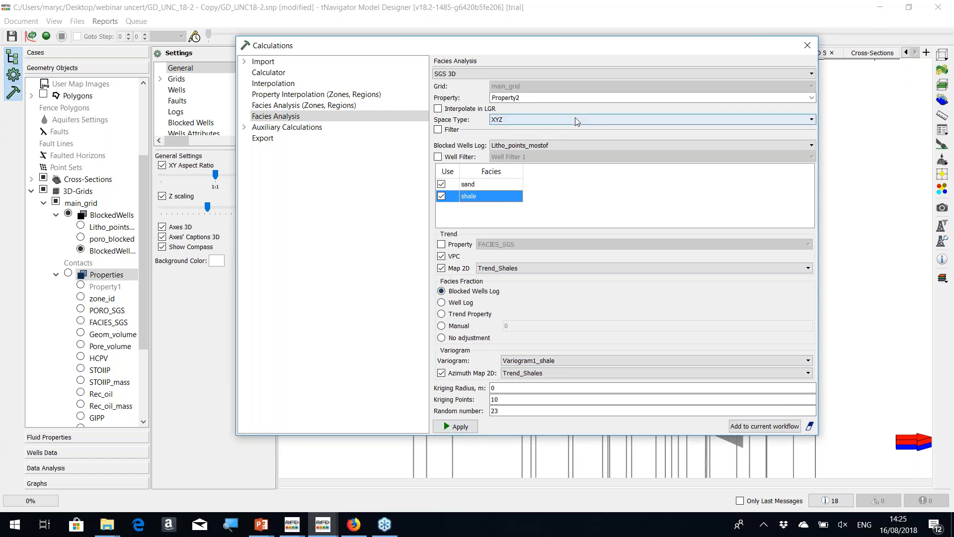
# Close the calculations and examine the FACIES_SGS property on the grid in 3D 4 from a slightly different angle.
pyautogui.click(808, 50)
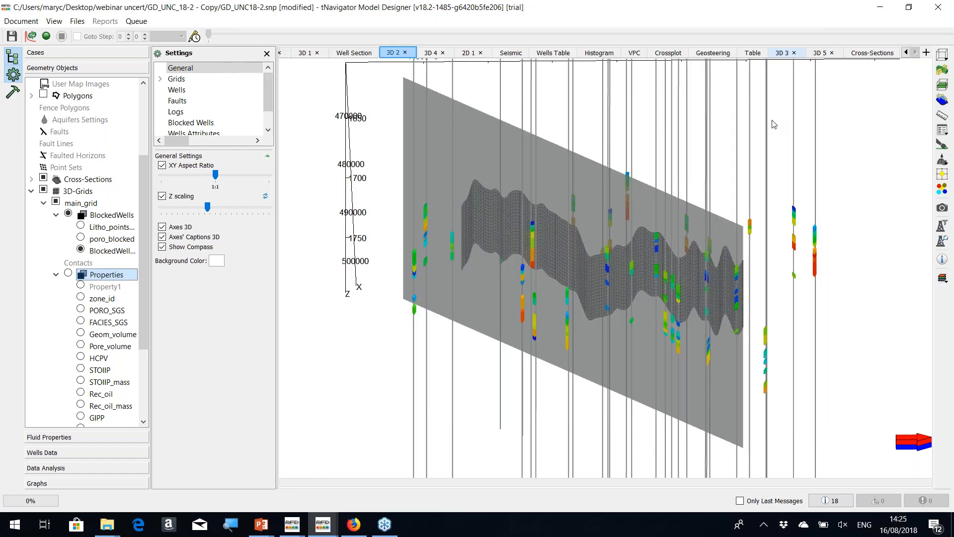
pyautogui.click(431, 52)
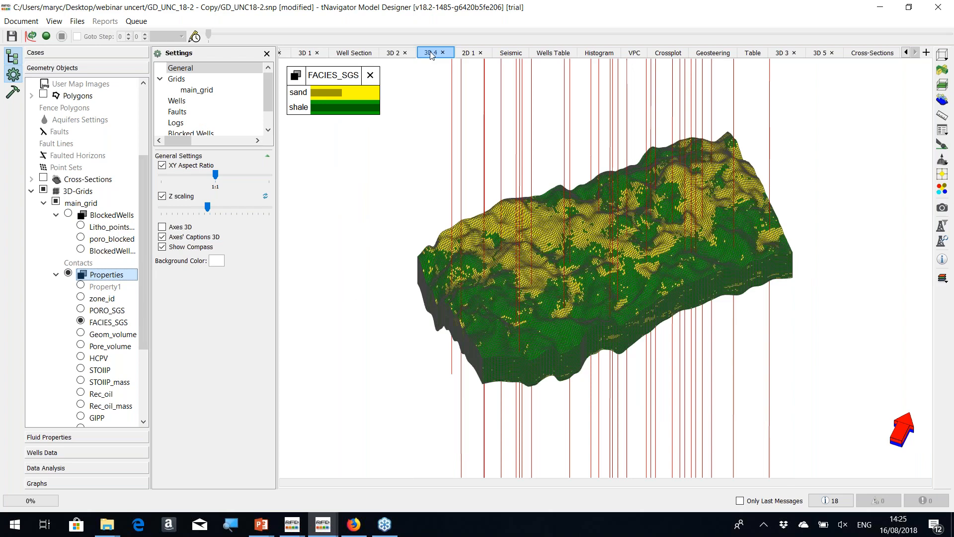
pyautogui.moveTo(652, 259); pyautogui.dragTo(588, 250)
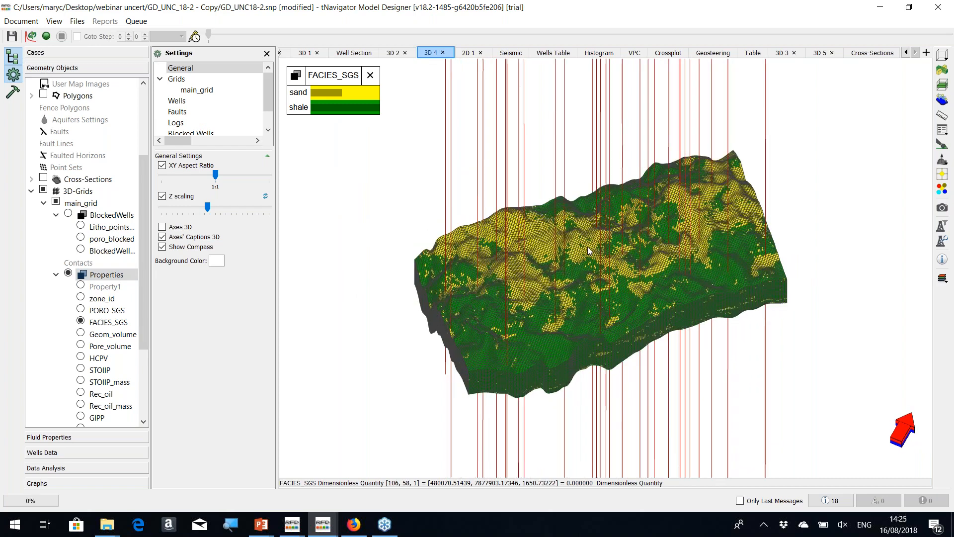
# Go to the data analysis and compare the Variogram1_shale and Variogram1_sand variograms.
pyautogui.click(104, 467)
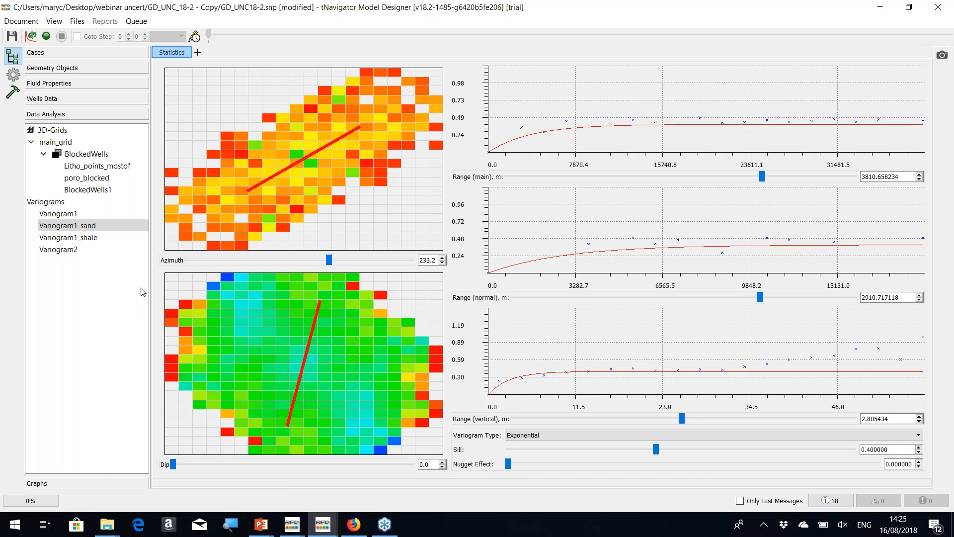
pyautogui.click(102, 240)
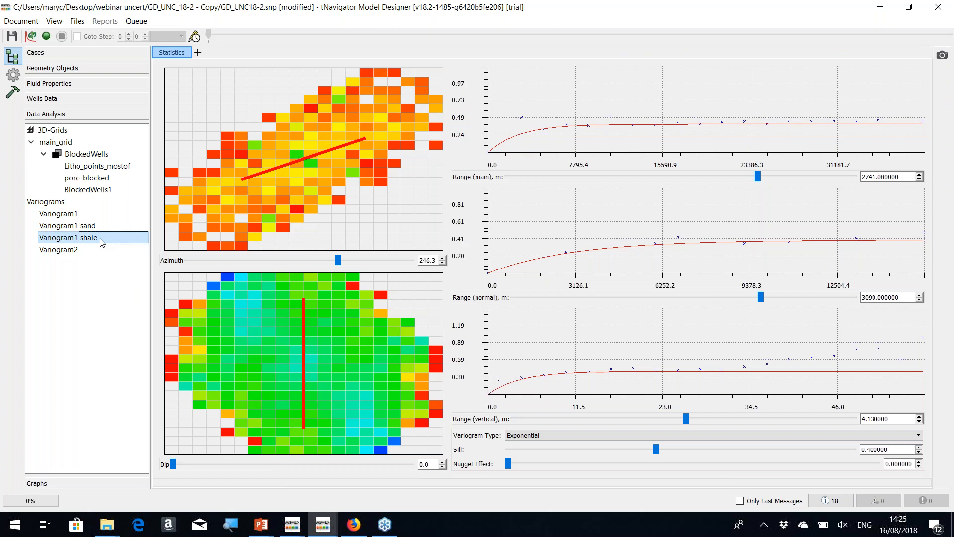
pyautogui.click(96, 228)
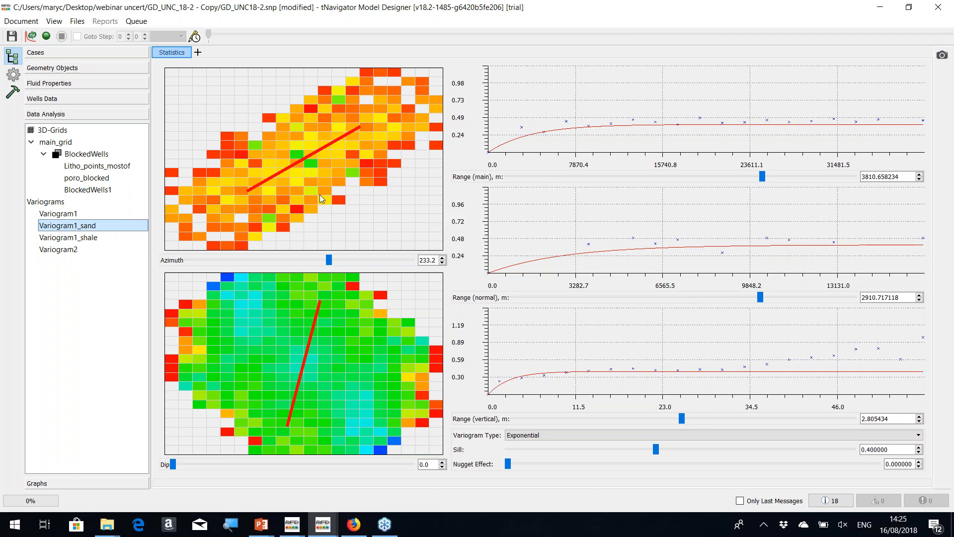
# Adjust Variogram1_sand to azimuth 218.7, main range about 1552 m and normal range about 3090 m, and show Variogram1_shale again.
pyautogui.moveTo(328, 260)
pyautogui.mouseDown()
pyautogui.moveTo(306, 263)
pyautogui.moveTo(321, 261)
pyautogui.mouseUp()
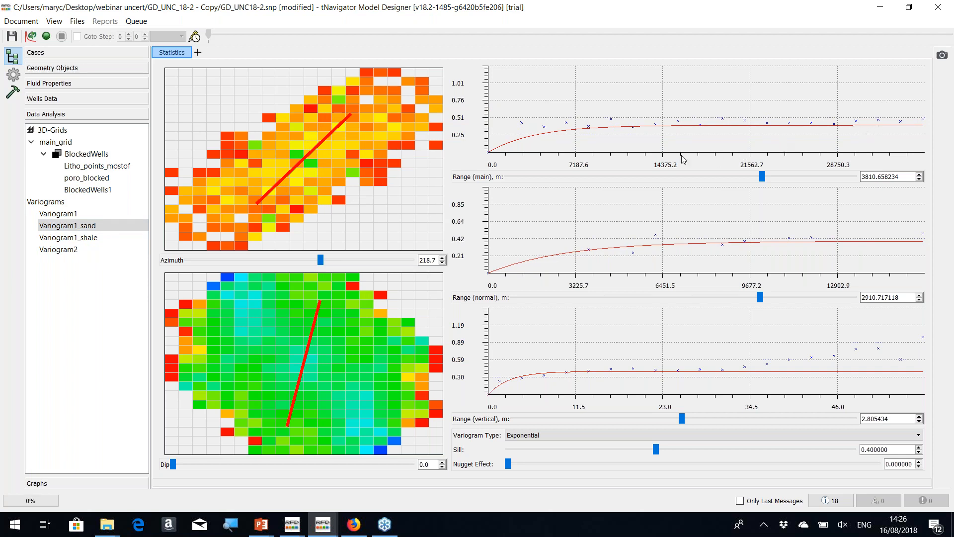
pyautogui.moveTo(762, 176); pyautogui.dragTo(754, 183)
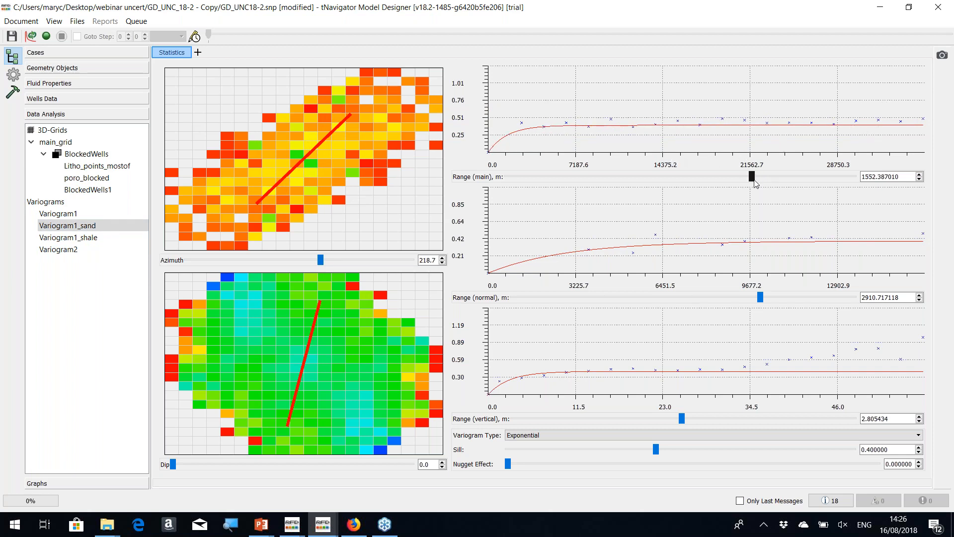
pyautogui.moveTo(760, 298); pyautogui.dragTo(762, 297)
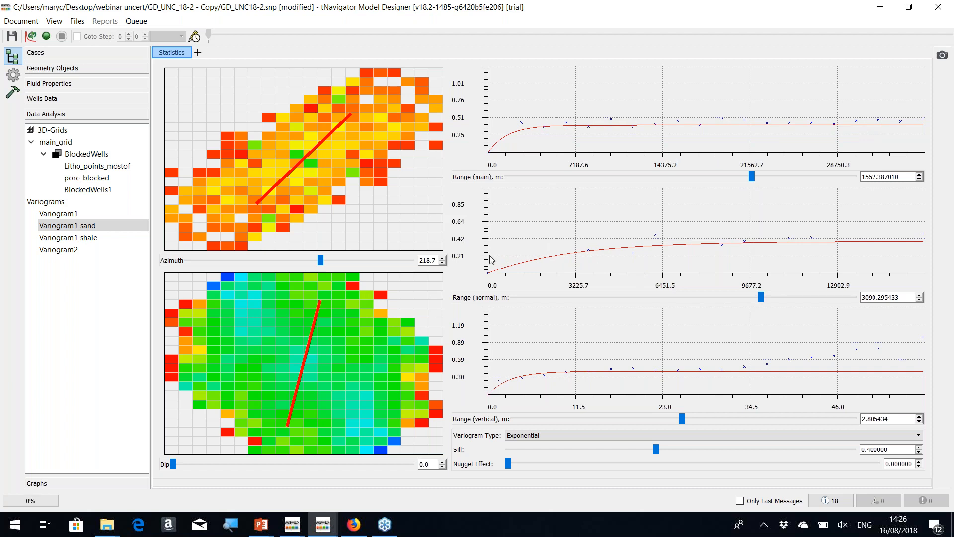
pyautogui.click(79, 237)
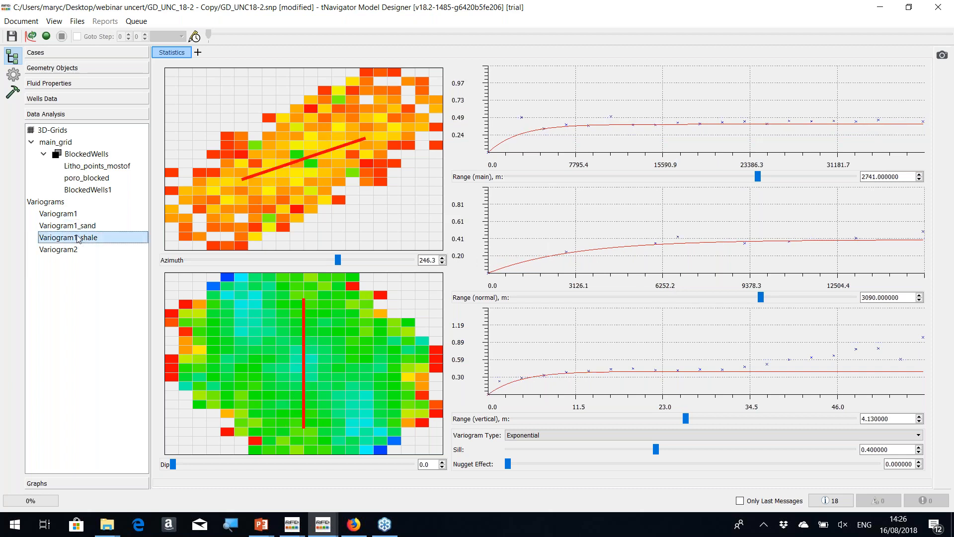
# Return to the Facies Analysis calculation, choose Variogram1_sand as the variogram, and review the settings assigned to sand and shale.
pyautogui.click(75, 68)
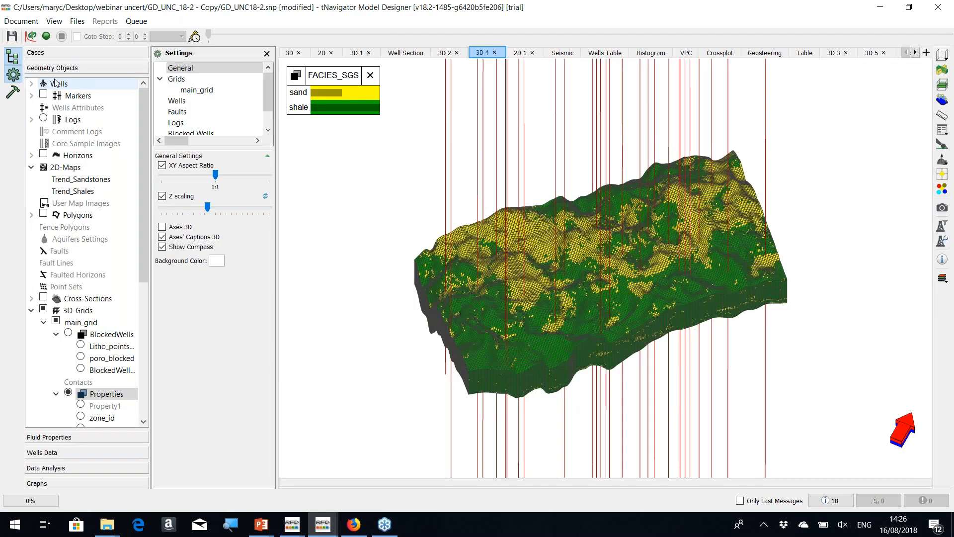
pyautogui.click(14, 93)
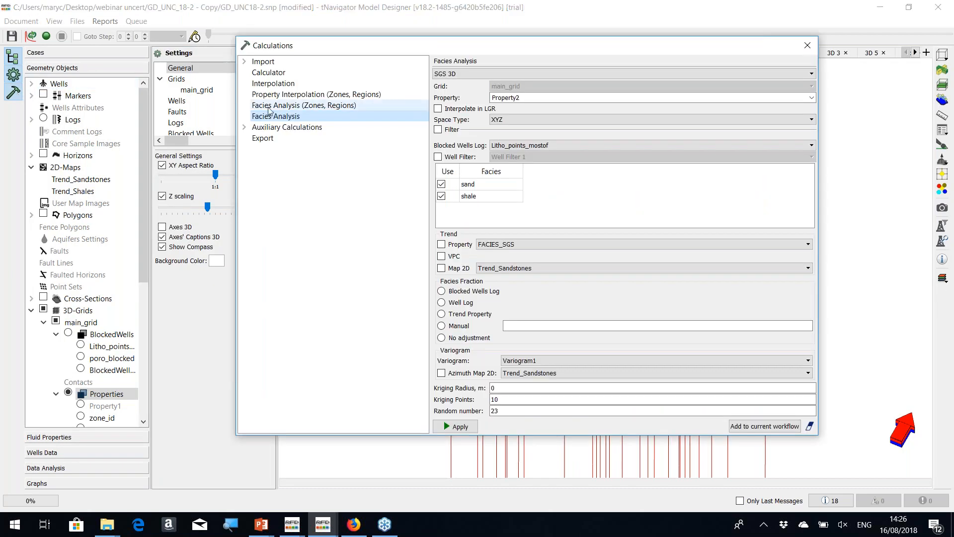
pyautogui.click(539, 360)
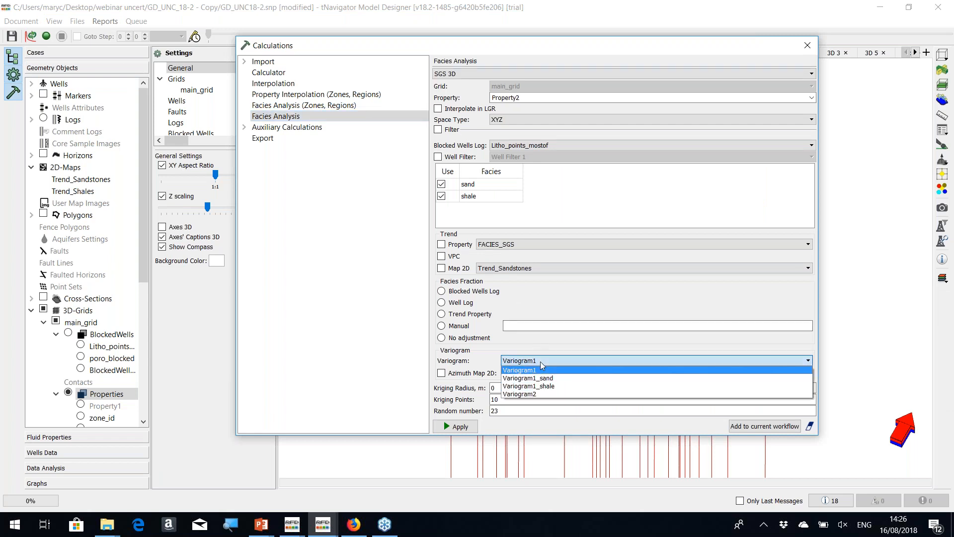
pyautogui.click(552, 382)
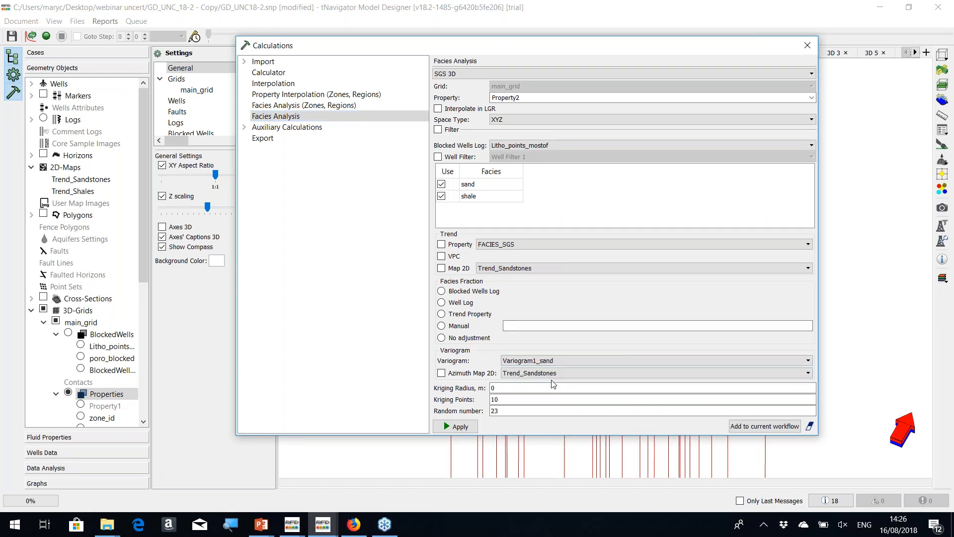
pyautogui.click(503, 185)
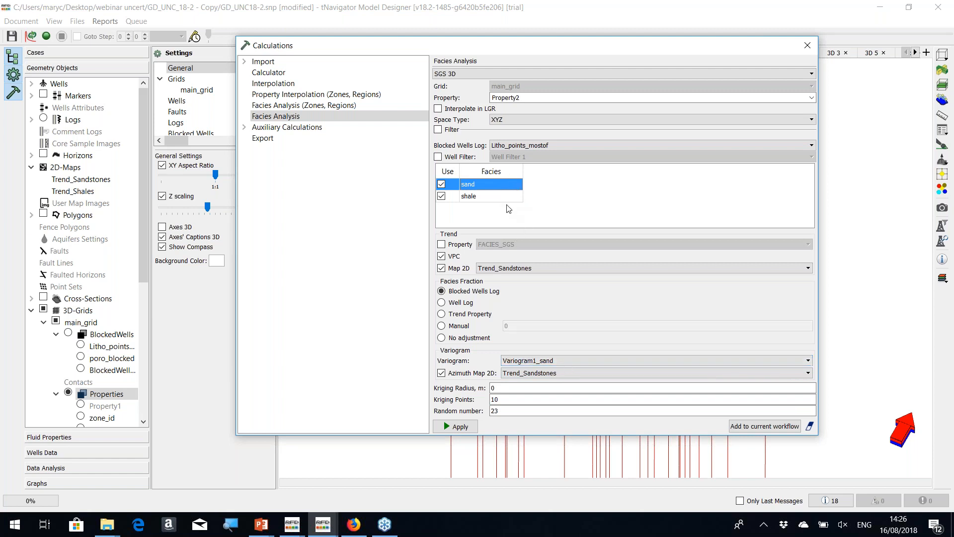
pyautogui.click(507, 197)
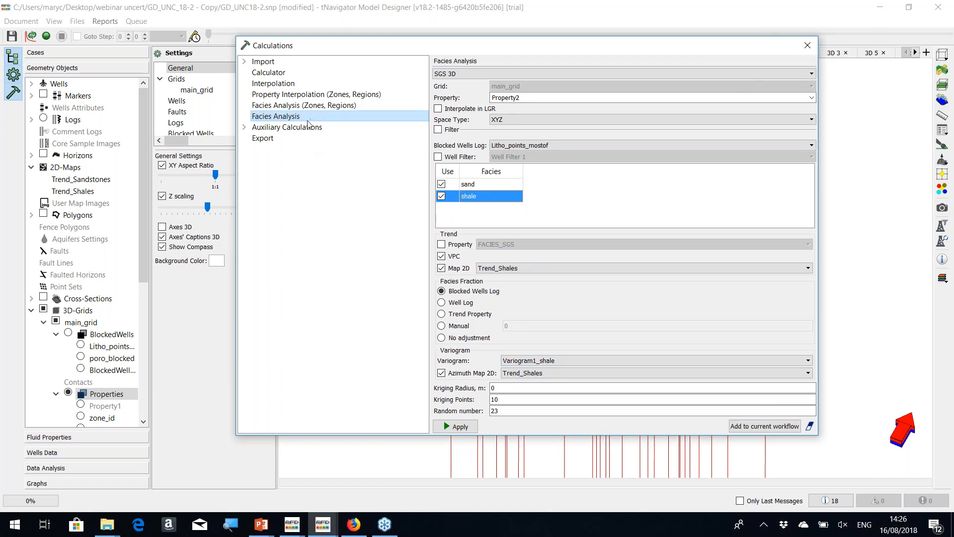
# Review the SGS 3D Interpolation settings for the poro_blocked log, close the calculations and display PORO_SGS in 3D 4.
pyautogui.click(308, 86)
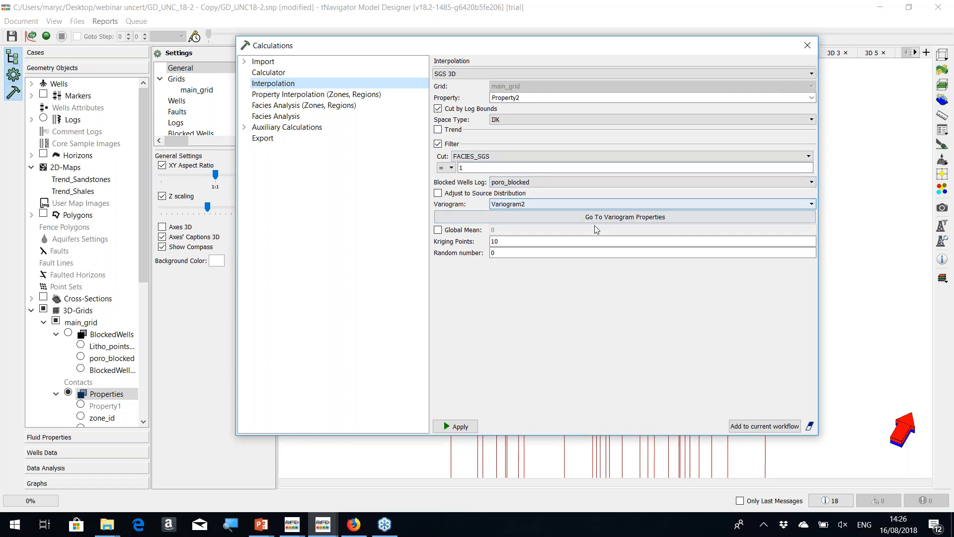
pyautogui.click(450, 428)
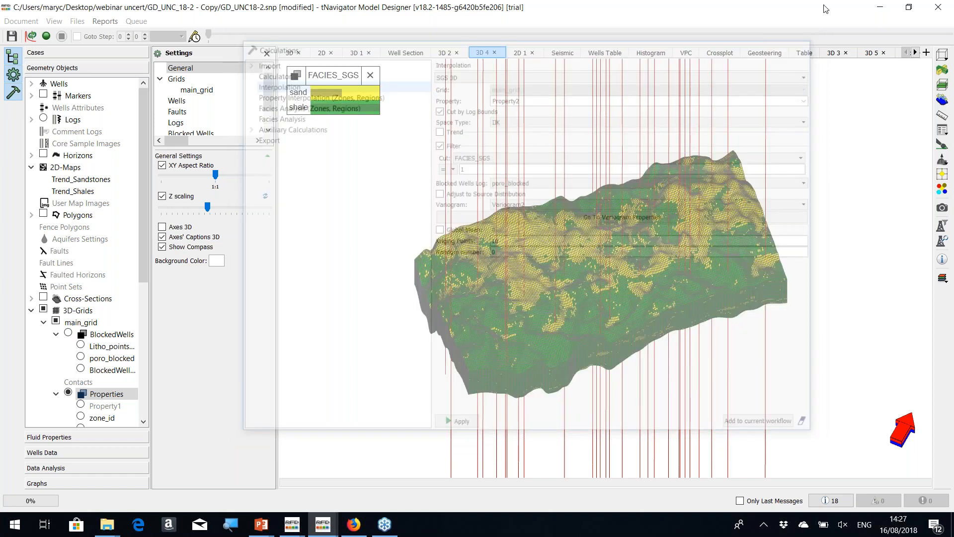
pyautogui.moveTo(144, 234); pyautogui.dragTo(146, 322)
pyautogui.click(80, 273)
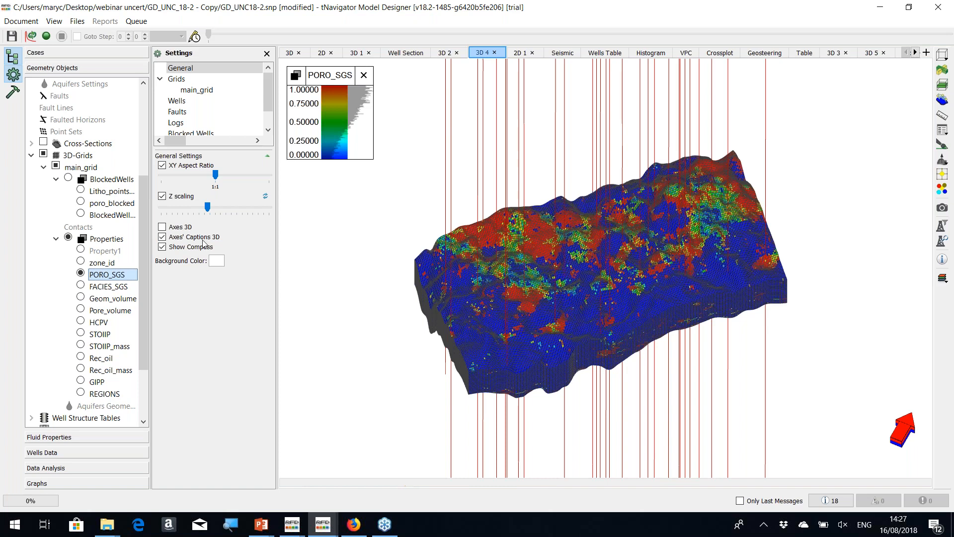
# Collapse the Properties group under main_grid in the object tree.
pyautogui.click(43, 168)
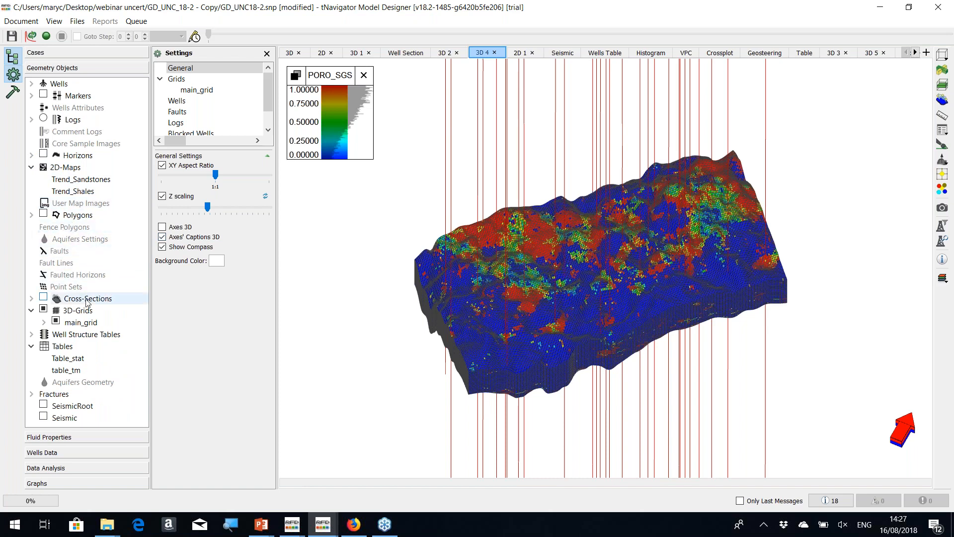
pyautogui.click(44, 322)
pyautogui.moveTo(142, 281); pyautogui.dragTo(153, 384)
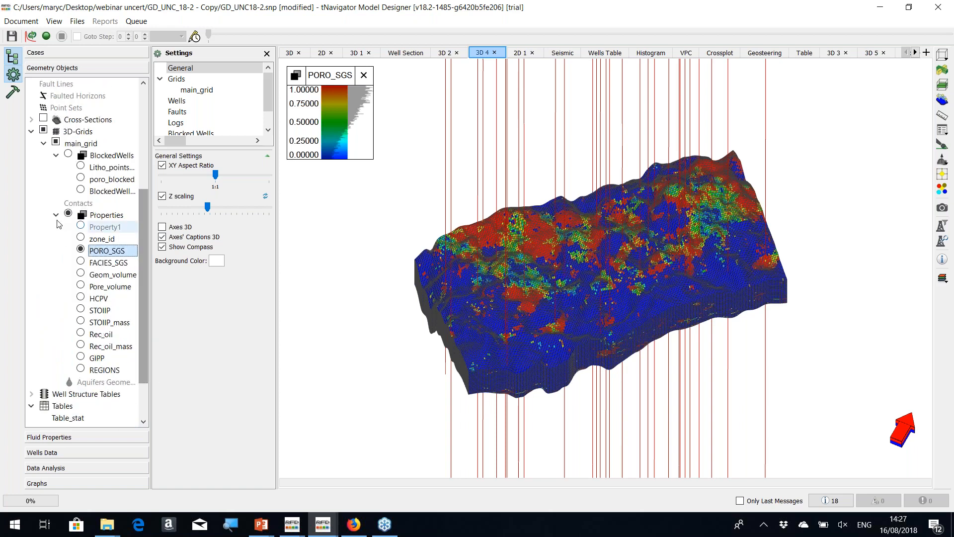
pyautogui.click(57, 217)
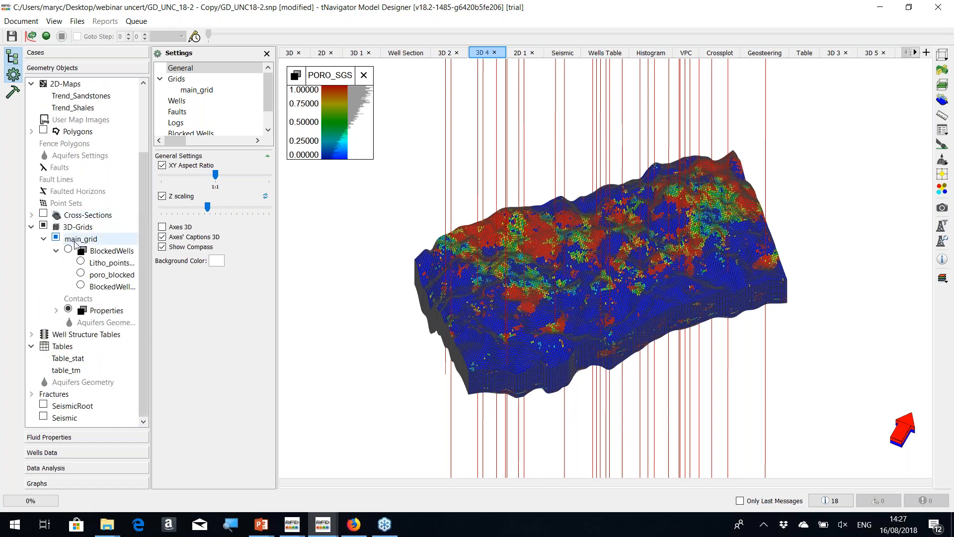
# Open the calculations for main_grid's Properties and list the available Auxiliary Calculations.
pyautogui.click(14, 99)
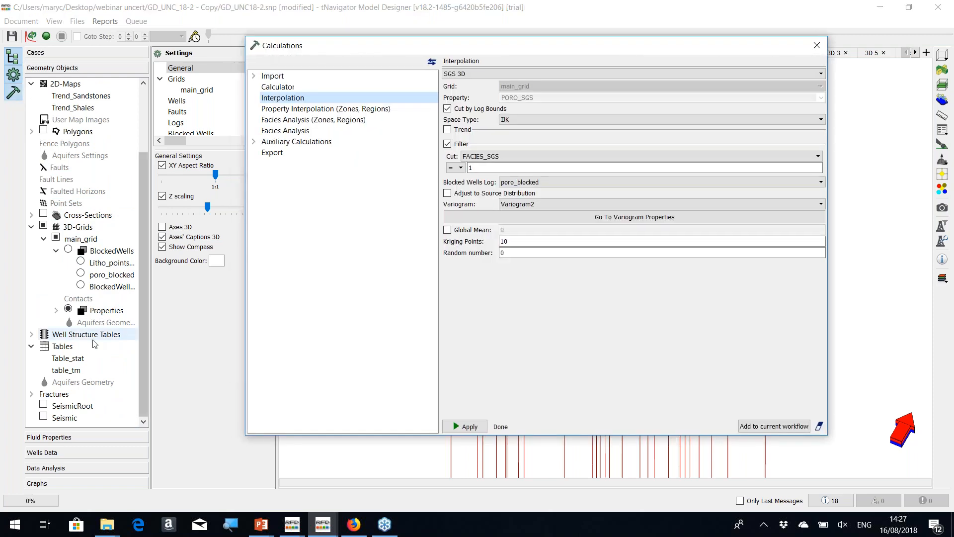
pyautogui.click(105, 312)
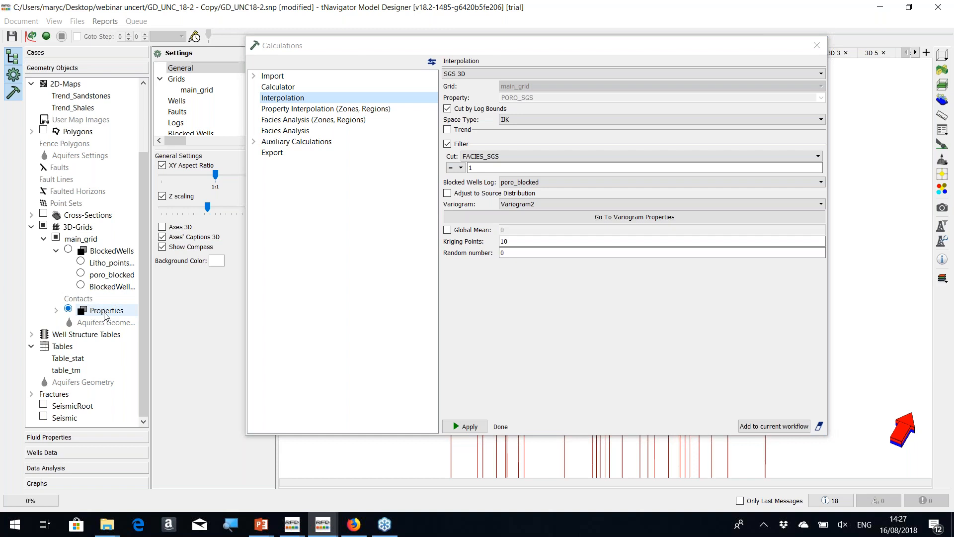
pyautogui.click(256, 130)
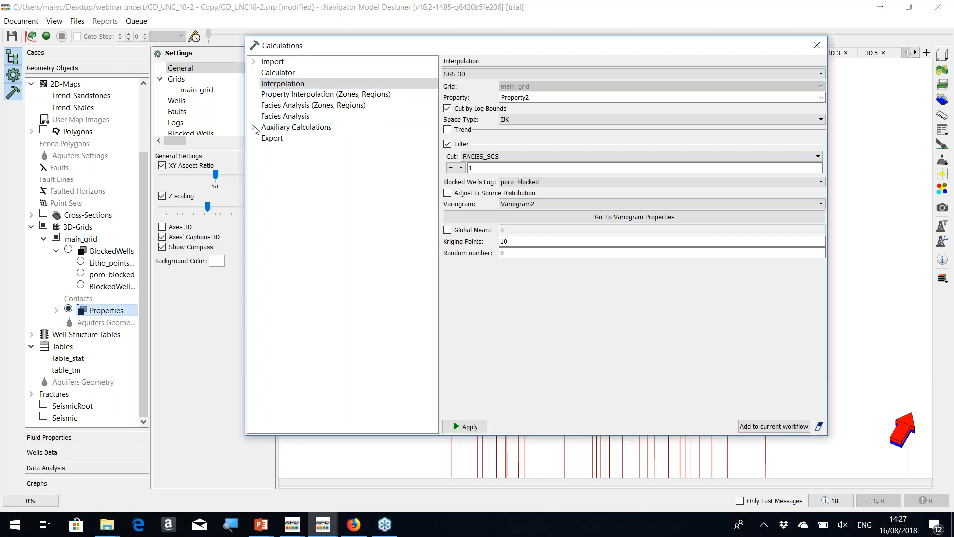
pyautogui.click(255, 128)
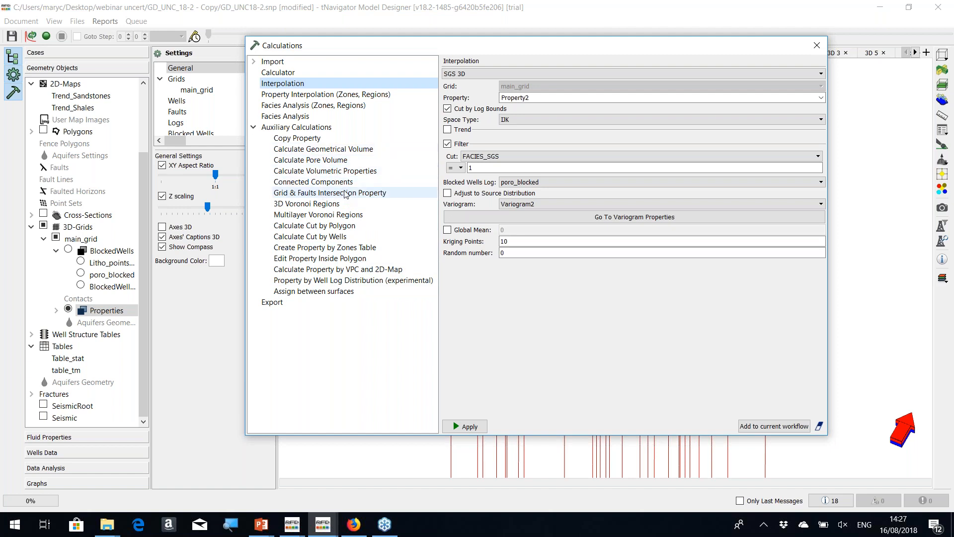
# Show the Calculate Volumetric Properties source data for main_grid with the calculations window moved off the model.
pyautogui.click(343, 172)
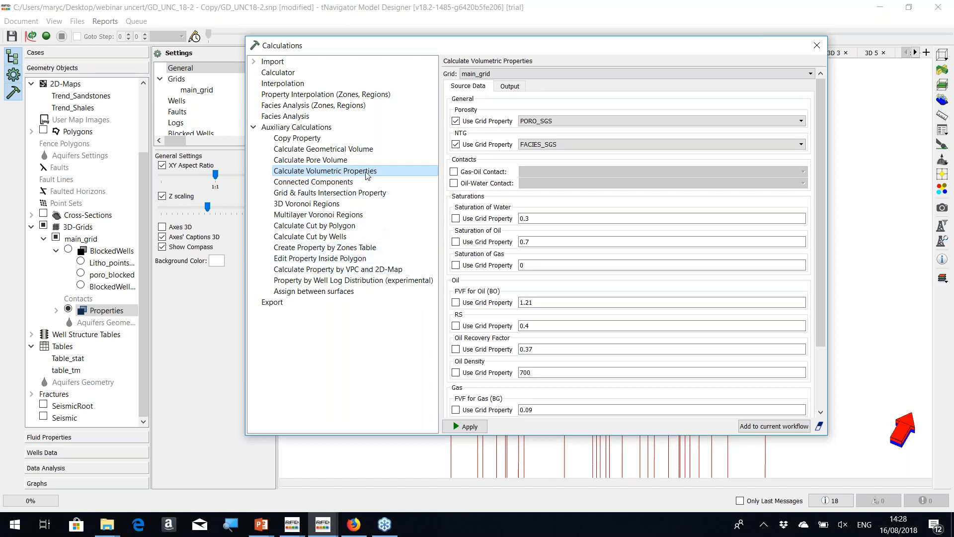
pyautogui.moveTo(411, 49); pyautogui.dragTo(320, 45)
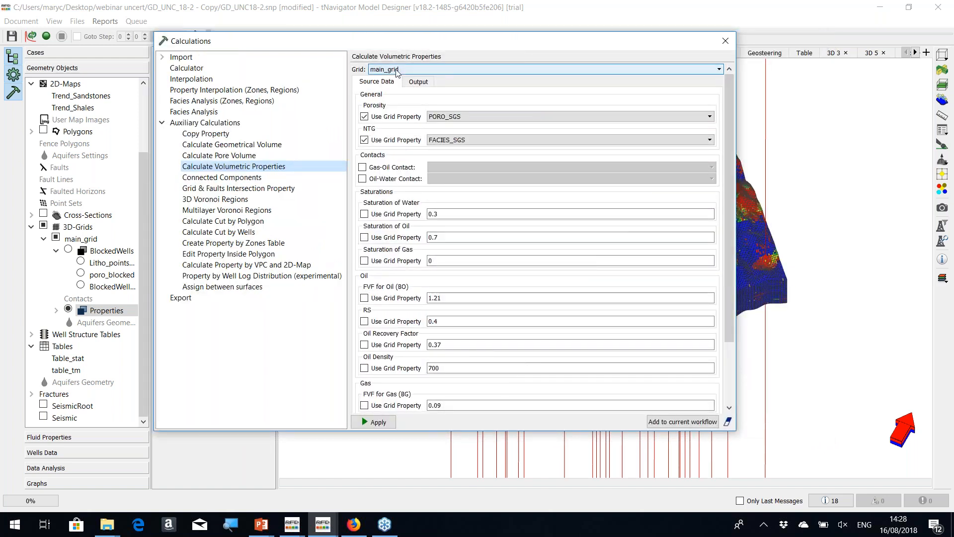
pyautogui.click(397, 70)
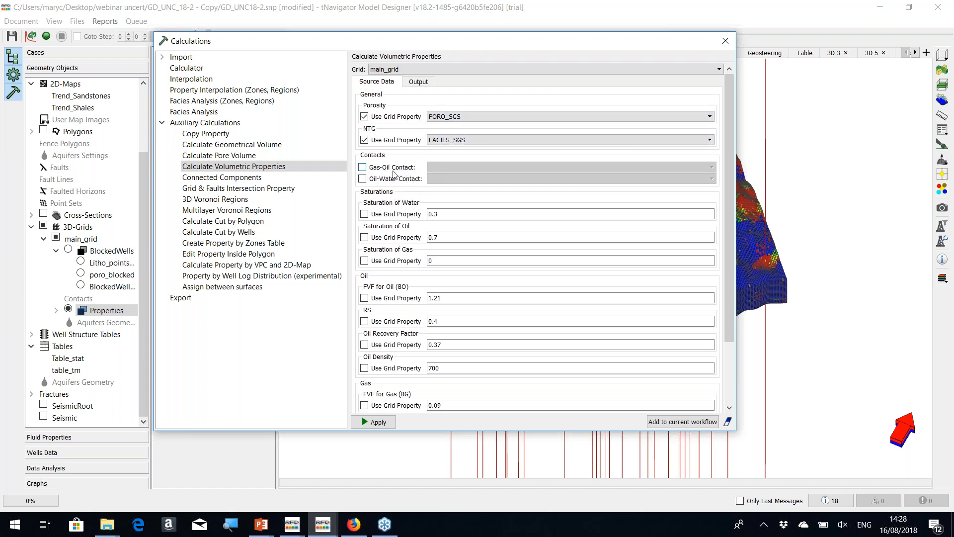
# Review the contact and saturation inputs and the output properties of Calculate Volumetric Properties, leaving Oil-Water Contact disabled.
pyautogui.click(365, 179)
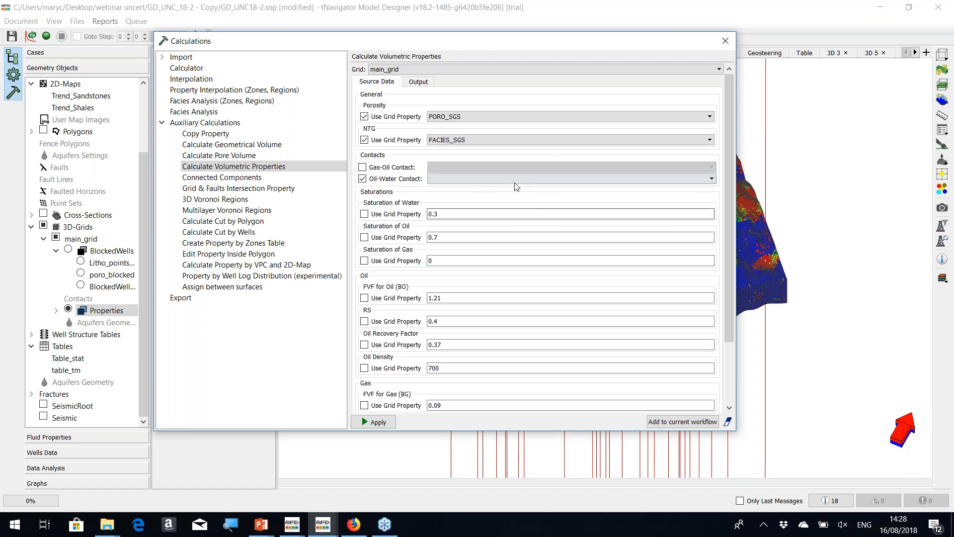
pyautogui.click(363, 178)
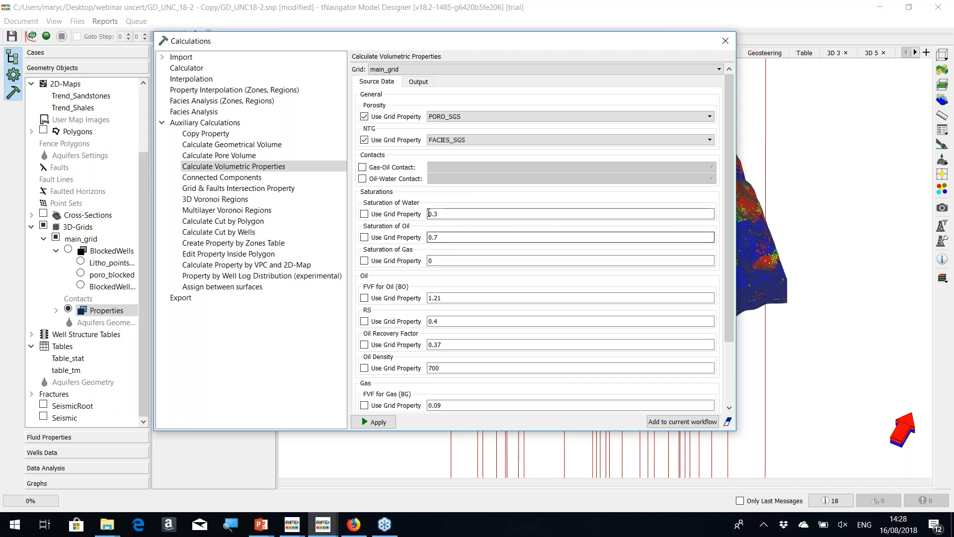
pyautogui.moveTo(442, 214); pyautogui.dragTo(433, 213)
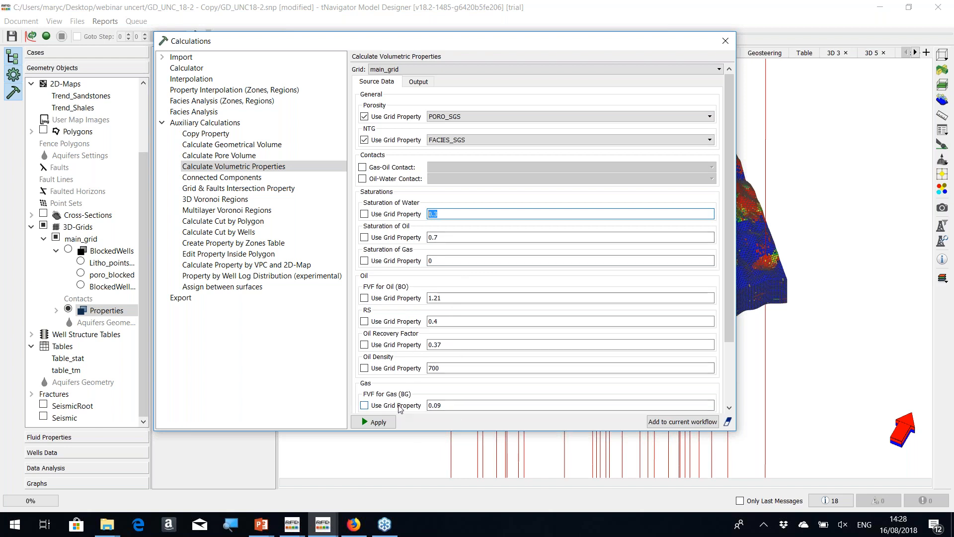
pyautogui.click(418, 82)
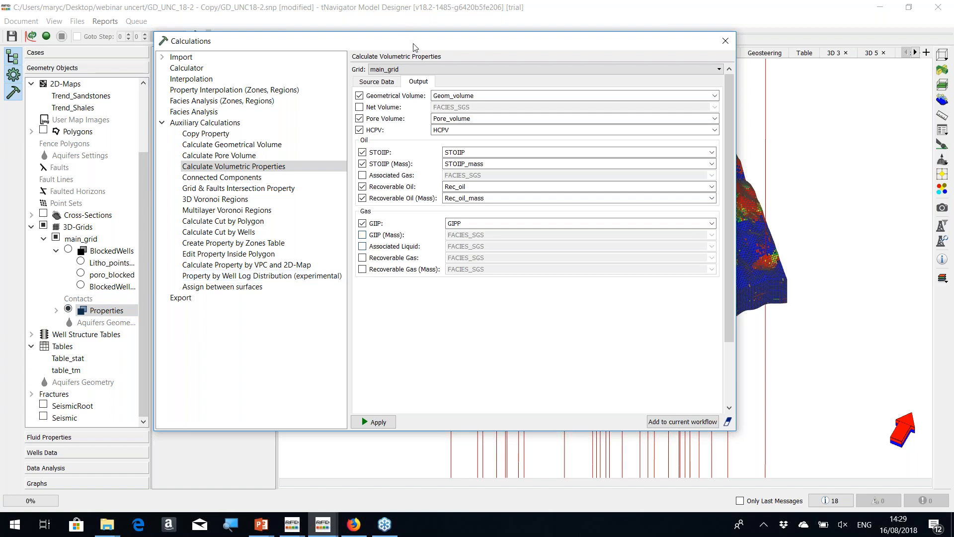
pyautogui.click(389, 82)
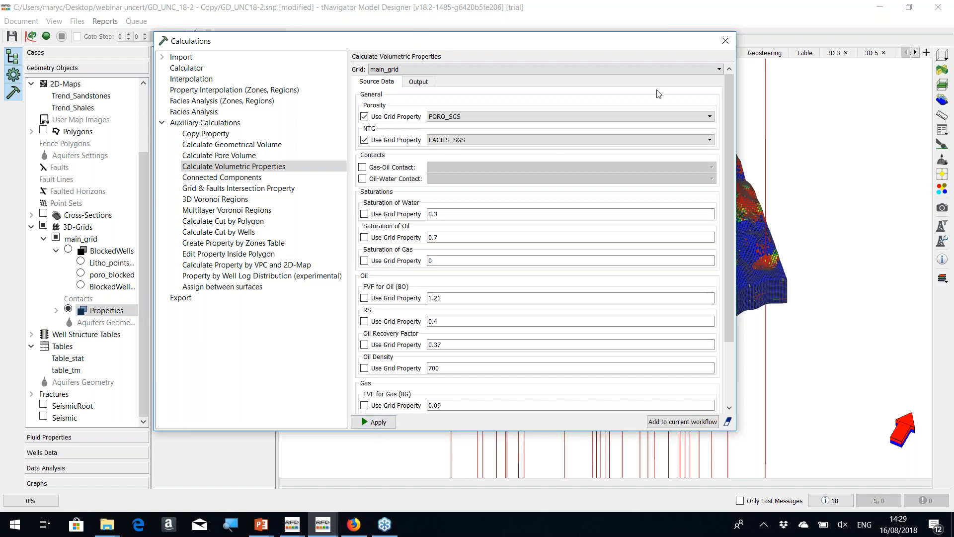
# Close the calculations and display main_grid's STOIIP property in the 3D 4 view.
pyautogui.click(726, 41)
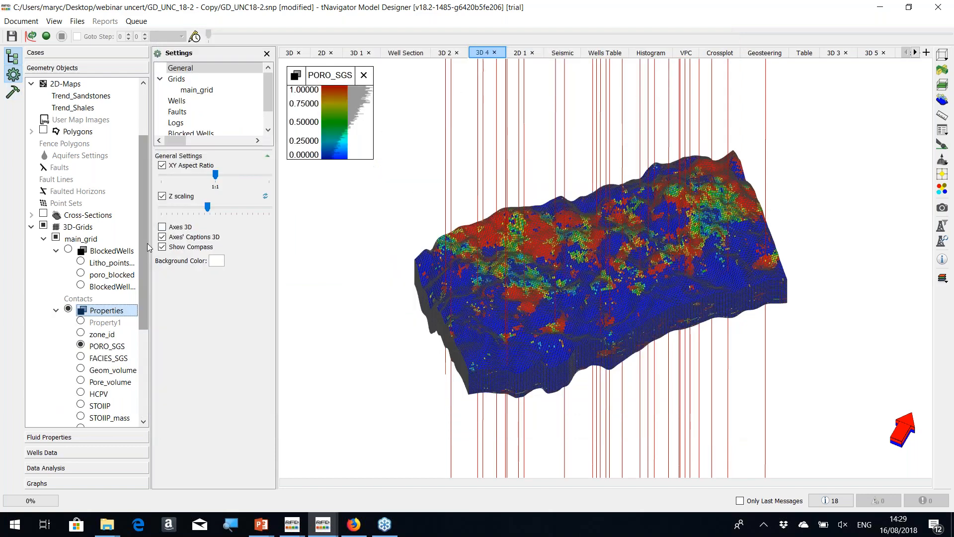
pyautogui.scroll(-4, 125, 248)
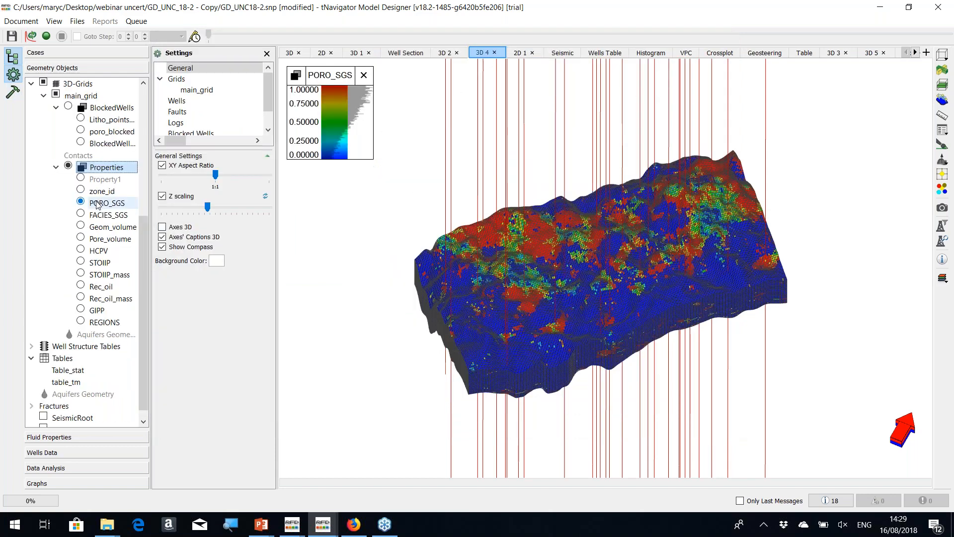
pyautogui.click(80, 263)
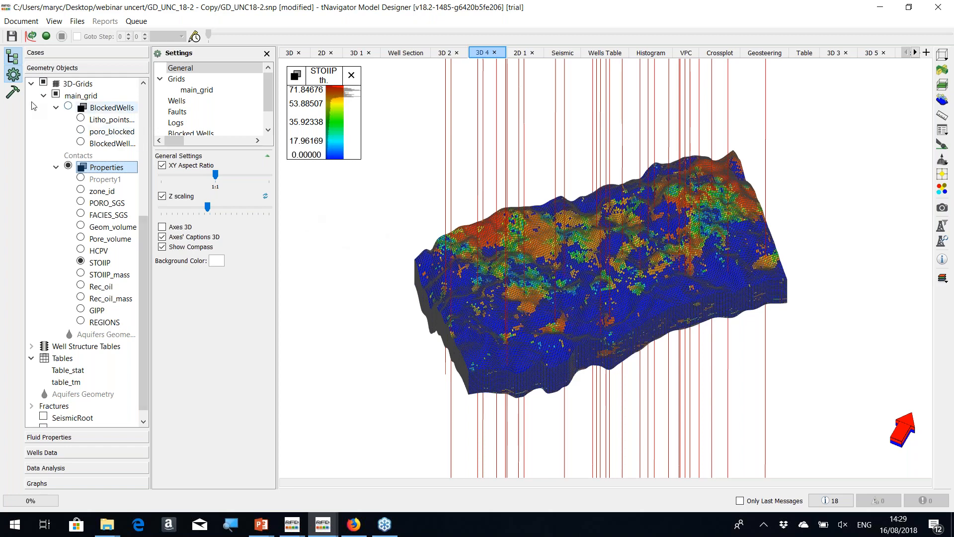
# Open the Create Table calculation for Tables and choose Table_stat as the table.
pyautogui.click(13, 95)
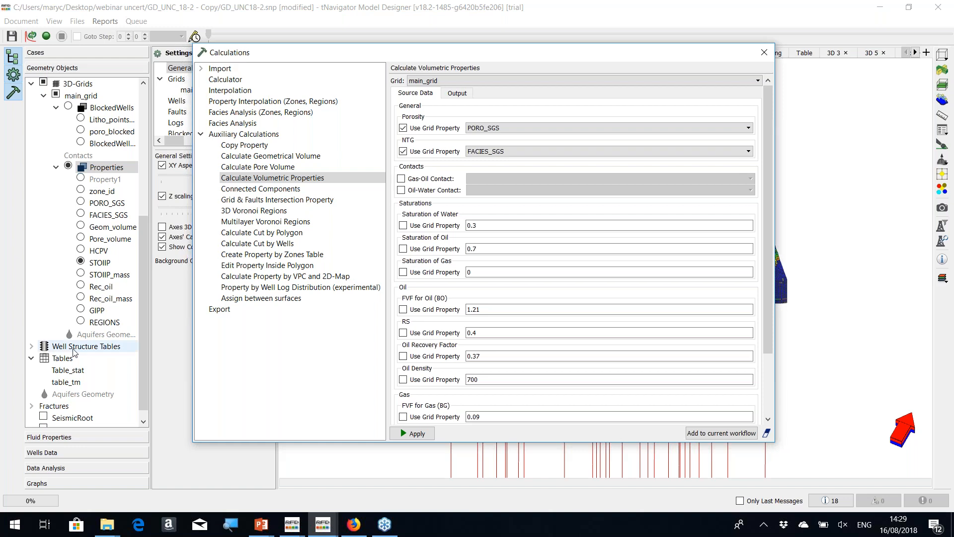
pyautogui.click(67, 359)
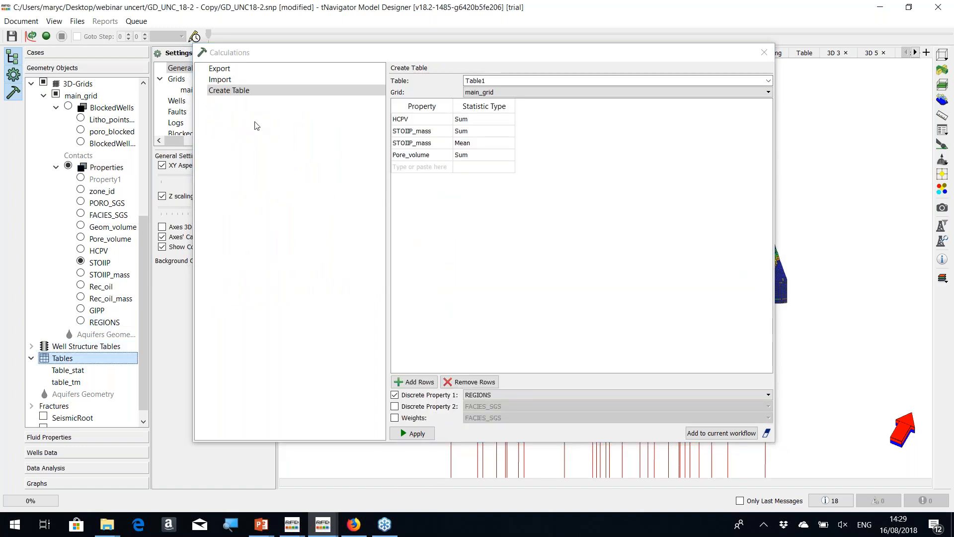
pyautogui.click(493, 81)
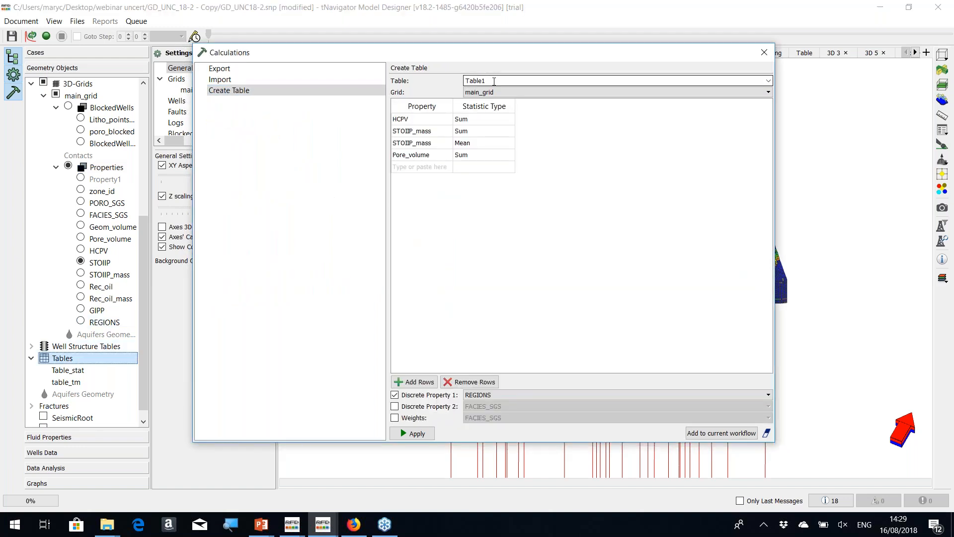
pyautogui.click(768, 80)
pyautogui.click(760, 99)
pyautogui.click(768, 80)
pyautogui.click(761, 92)
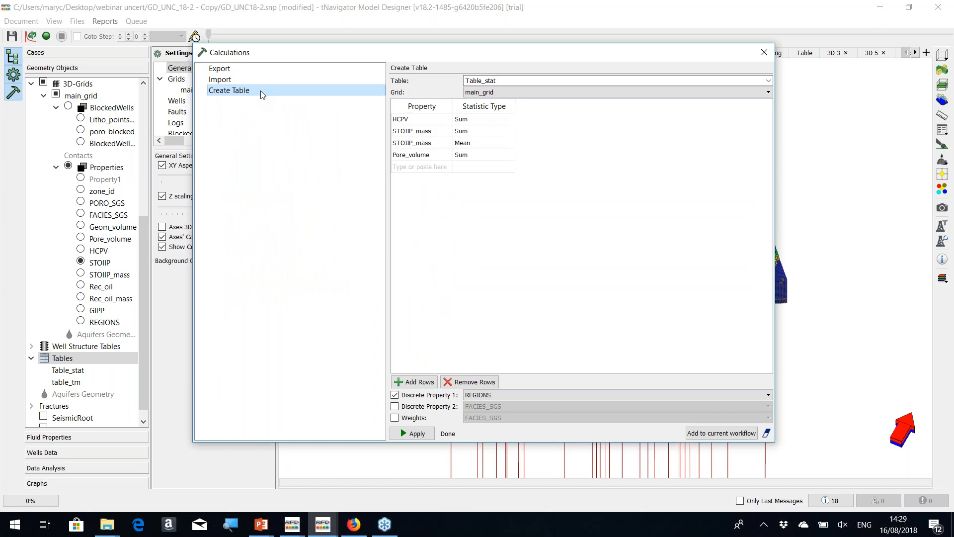
# List the grid properties available for the HCPV row of the Create Table calculation.
pyautogui.click(419, 120)
pyautogui.click(419, 120)
pyautogui.click(419, 119)
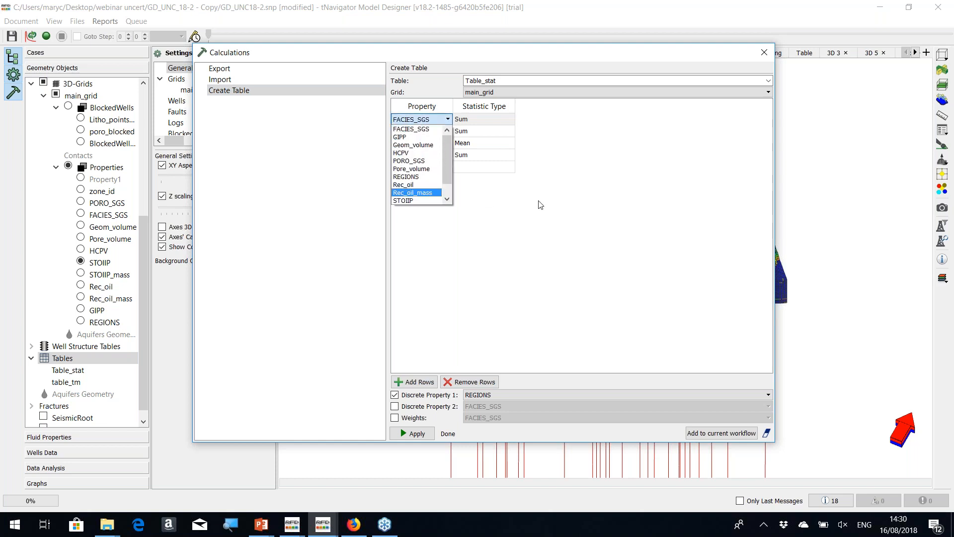
pyautogui.click(545, 215)
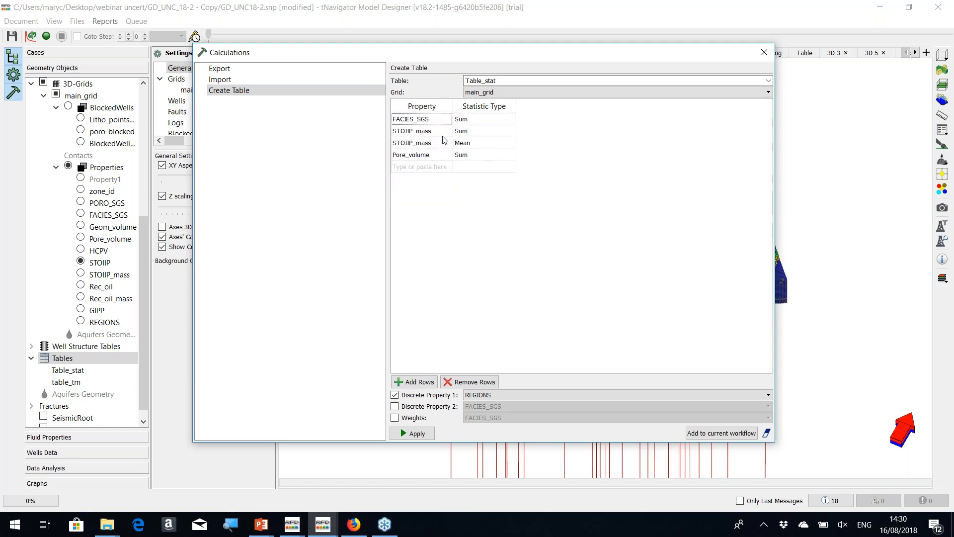
# List the statistic types available for the first Create Table row and close the calculations without applying.
pyautogui.doubleClick(472, 123)
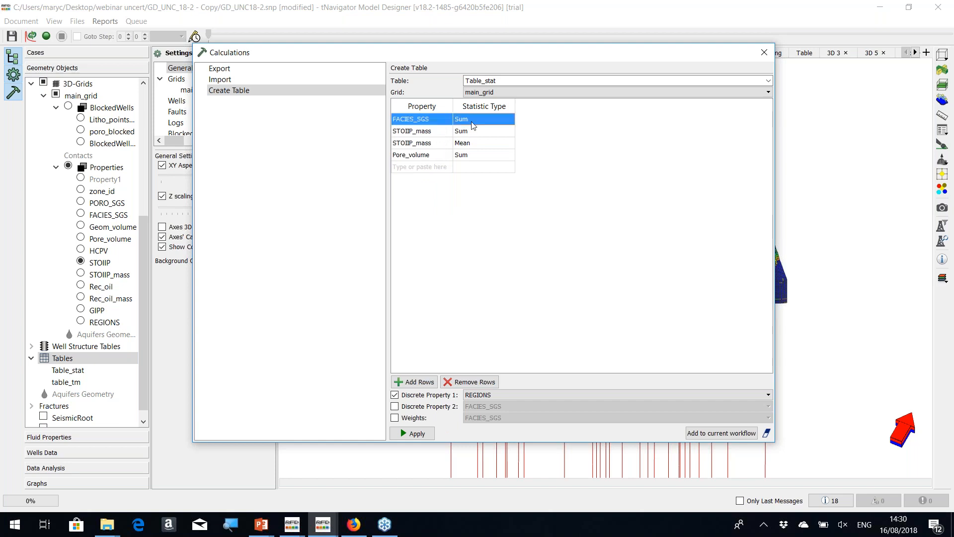
pyautogui.click(501, 120)
pyautogui.click(501, 120)
pyautogui.click(501, 121)
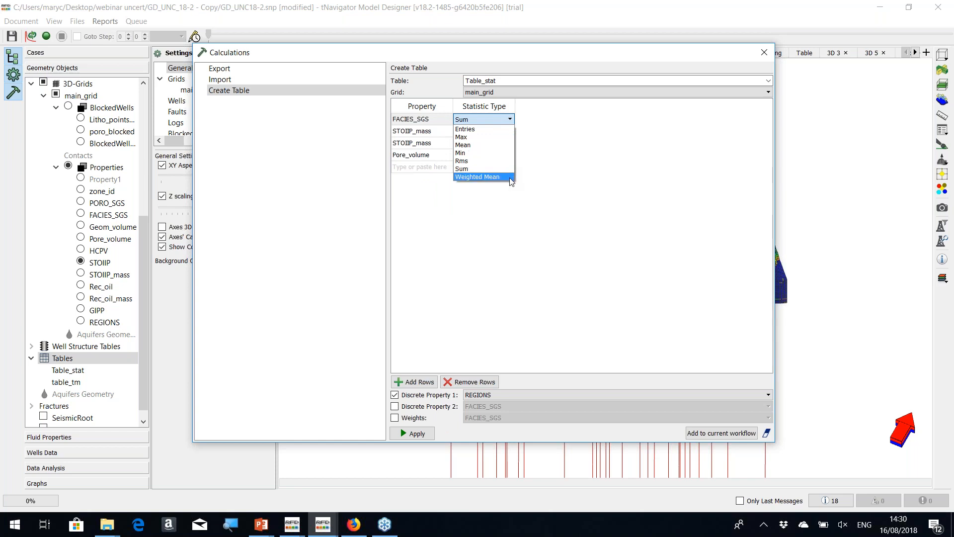
pyautogui.click(531, 231)
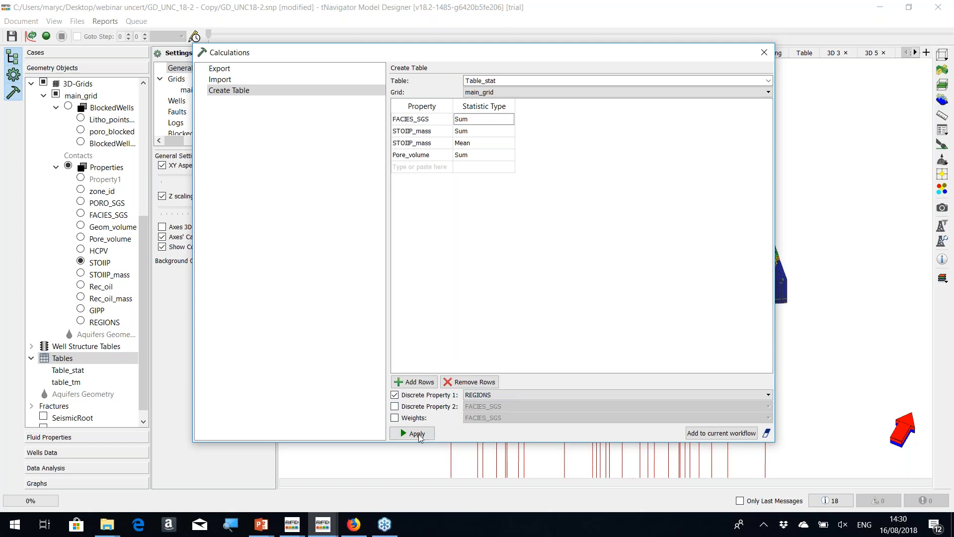
pyautogui.click(768, 58)
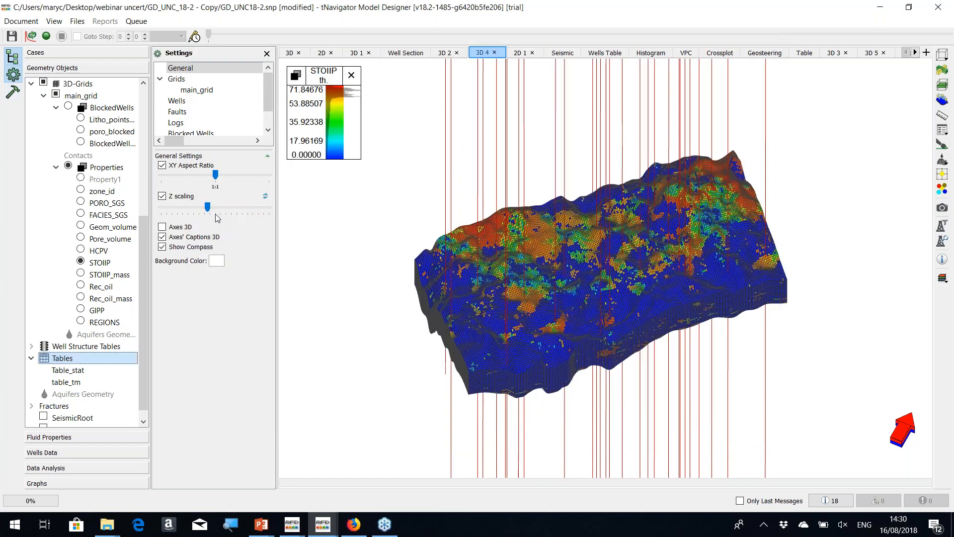
# Show the Table view and compare the statistics in Table_stat and table_tm, ending on Table_stat.
pyautogui.click(805, 53)
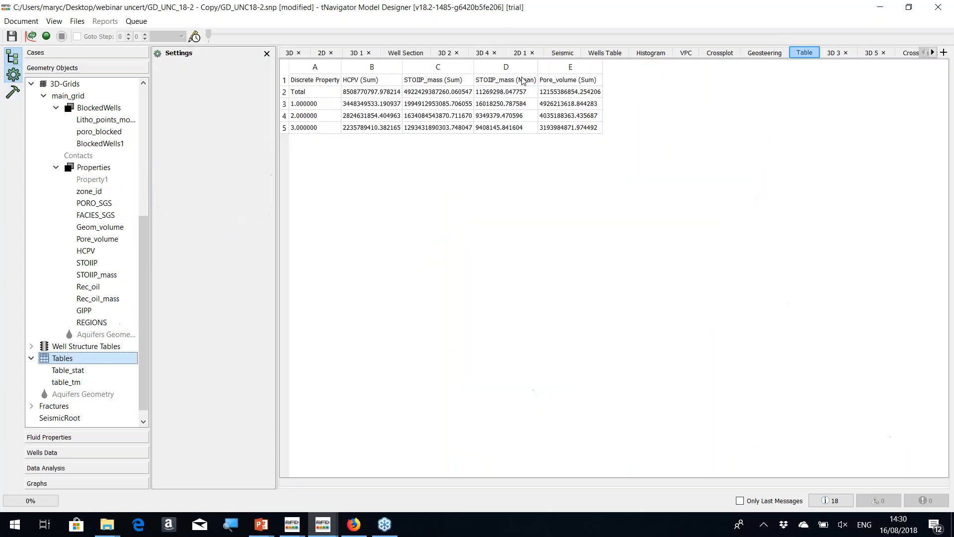
pyautogui.click(80, 371)
pyautogui.click(82, 379)
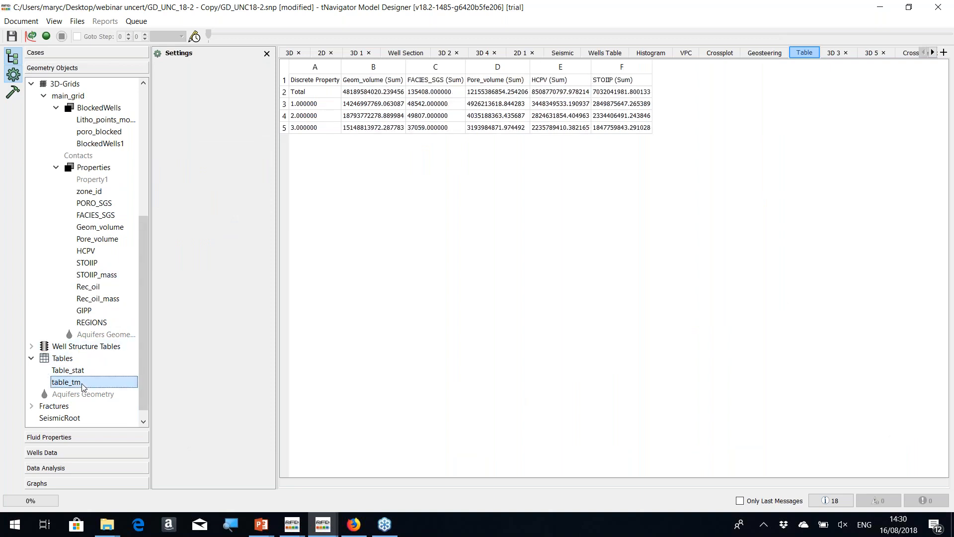
pyautogui.click(83, 372)
pyautogui.click(82, 380)
pyautogui.click(86, 372)
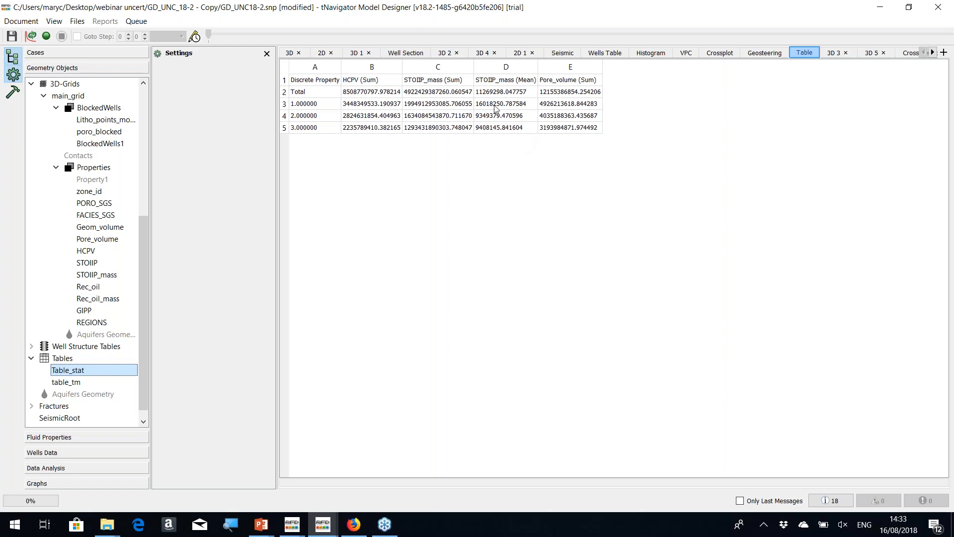
# Open the Workflows window for Workflow1 and enlarge it to show all columns of its input variables.
pyautogui.click(21, 21)
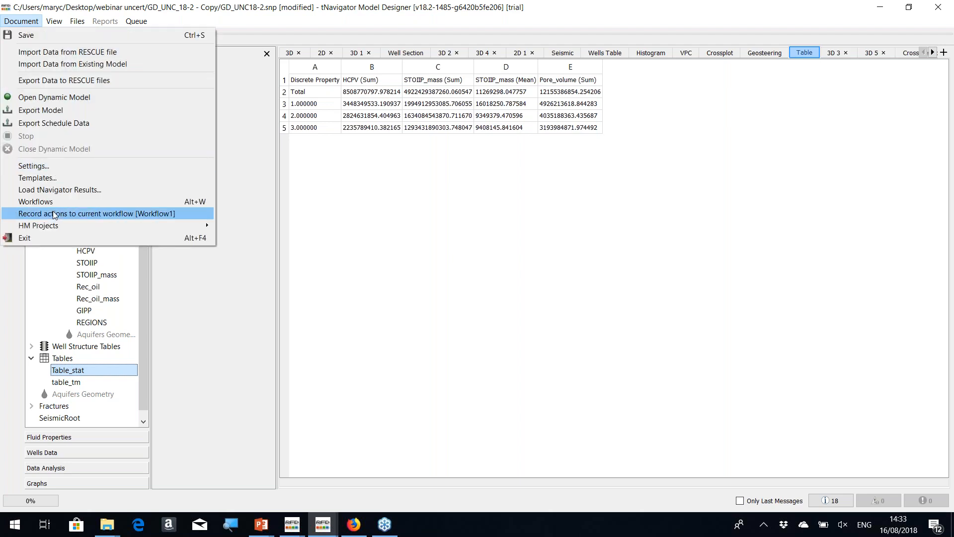
pyautogui.click(57, 203)
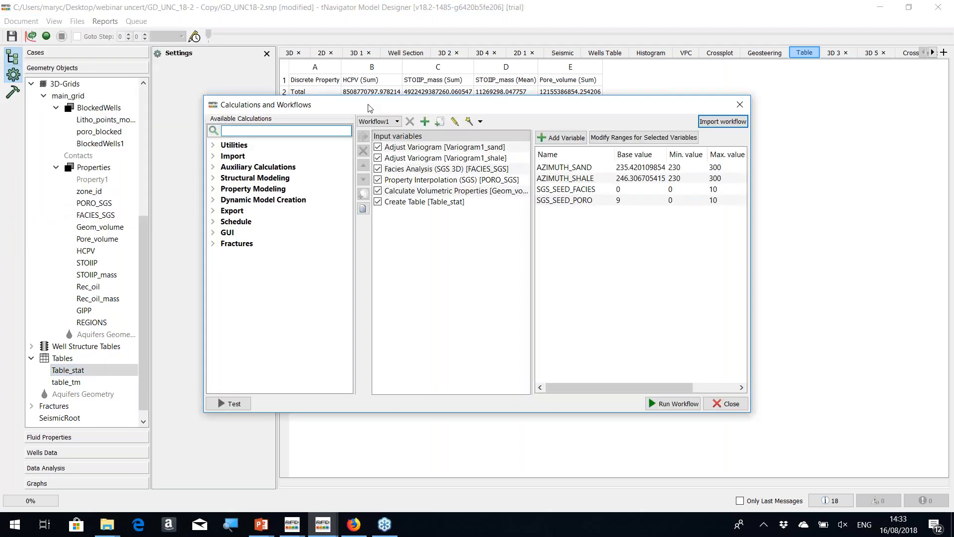
pyautogui.moveTo(370, 108); pyautogui.dragTo(283, 66)
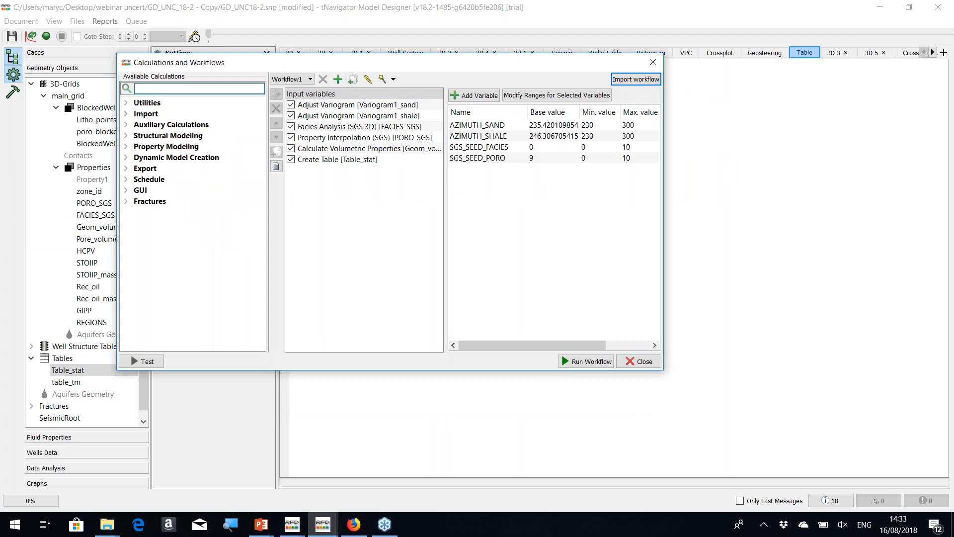
pyautogui.moveTo(664, 369); pyautogui.dragTo(799, 449)
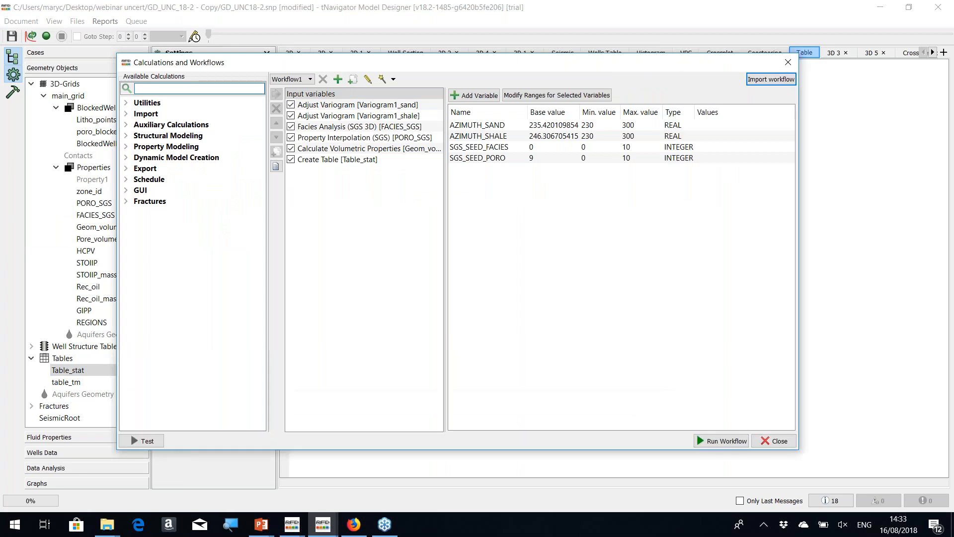
pyautogui.moveTo(458, 67); pyautogui.dragTo(479, 83)
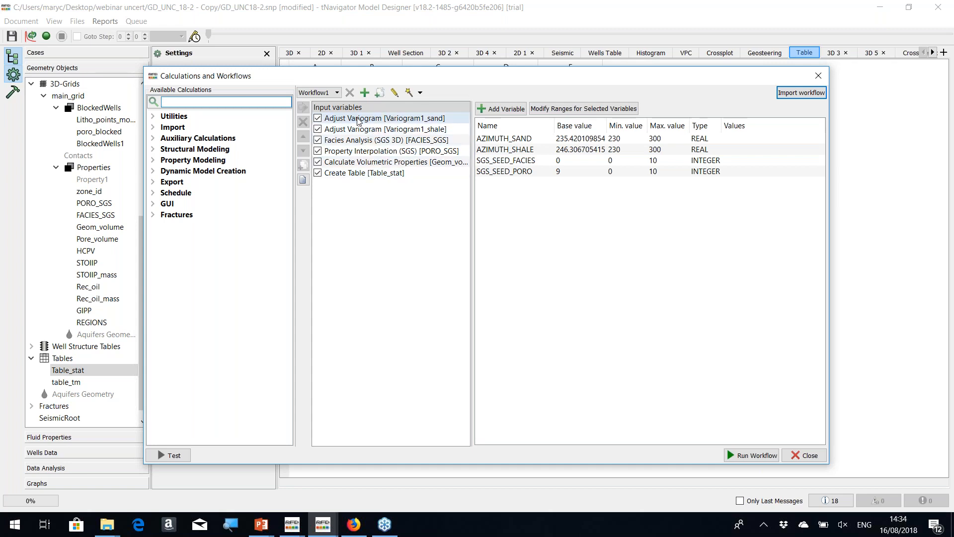
# Add an Adjust Variogram operation from Auxiliary Calculations to Workflow1, directly after the Variogram1_shale operation.
pyautogui.click(360, 130)
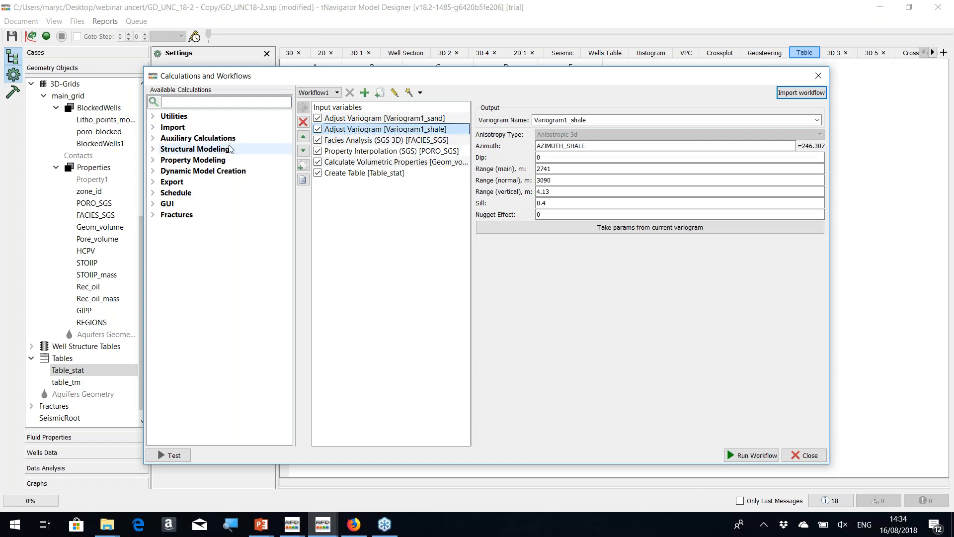
pyautogui.click(153, 139)
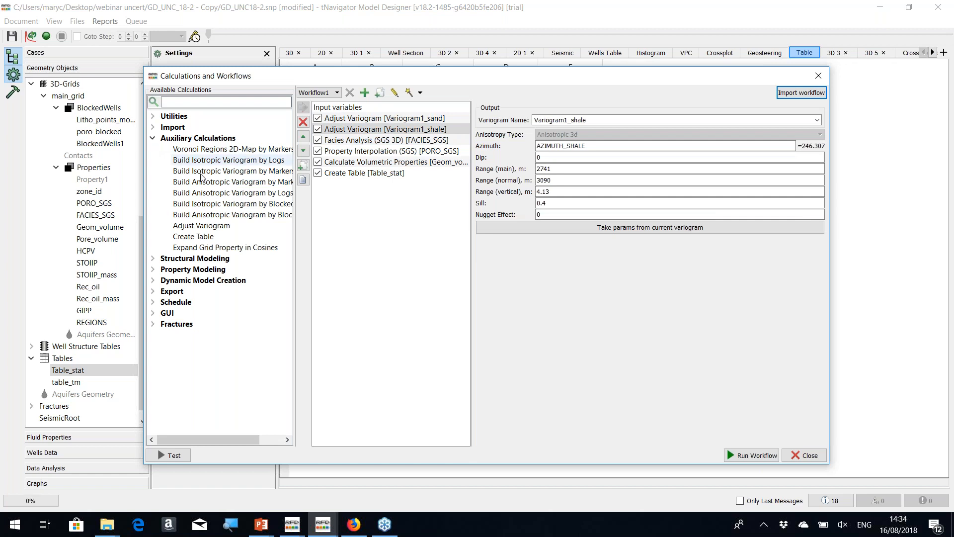
pyautogui.click(202, 226)
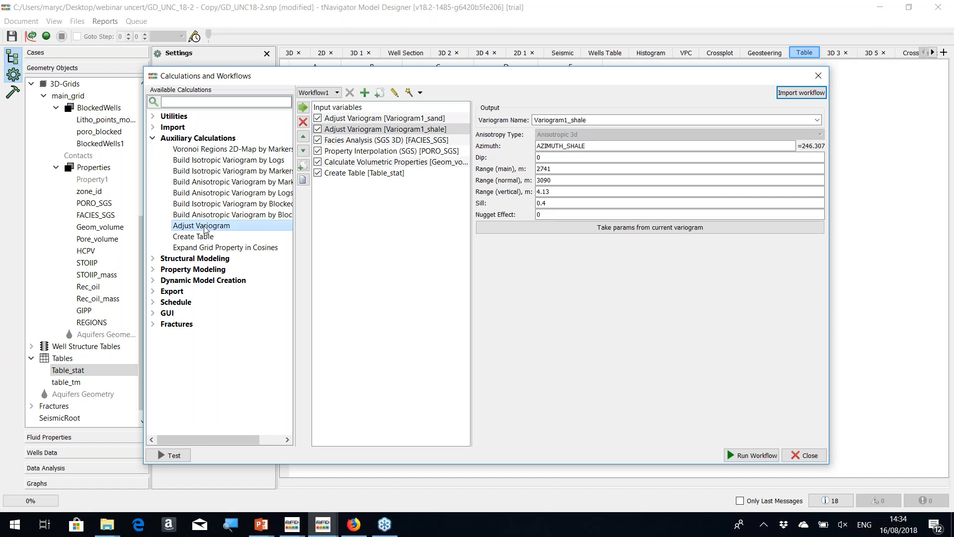
pyautogui.click(304, 107)
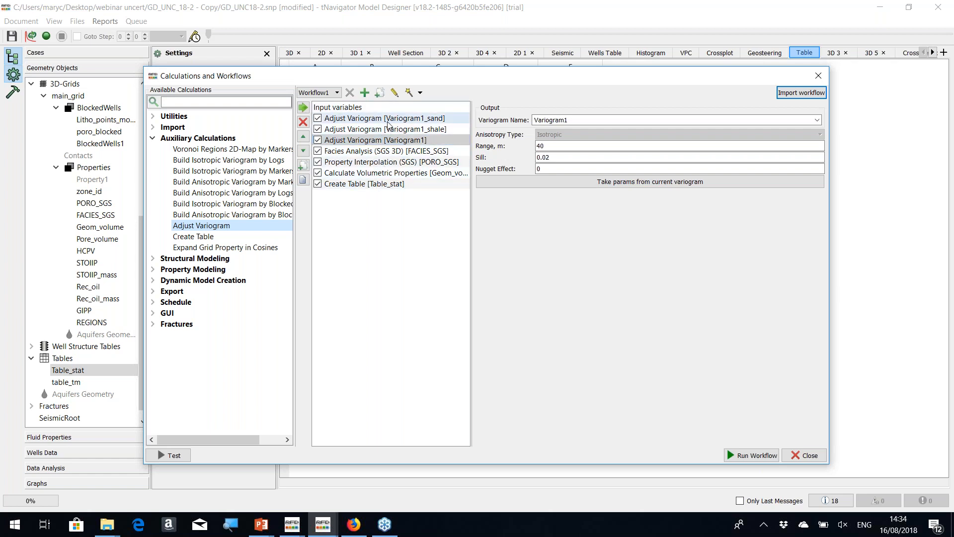
# Move the added Variogram1 operation down and back up in Workflow1, and delete it.
pyautogui.click(304, 151)
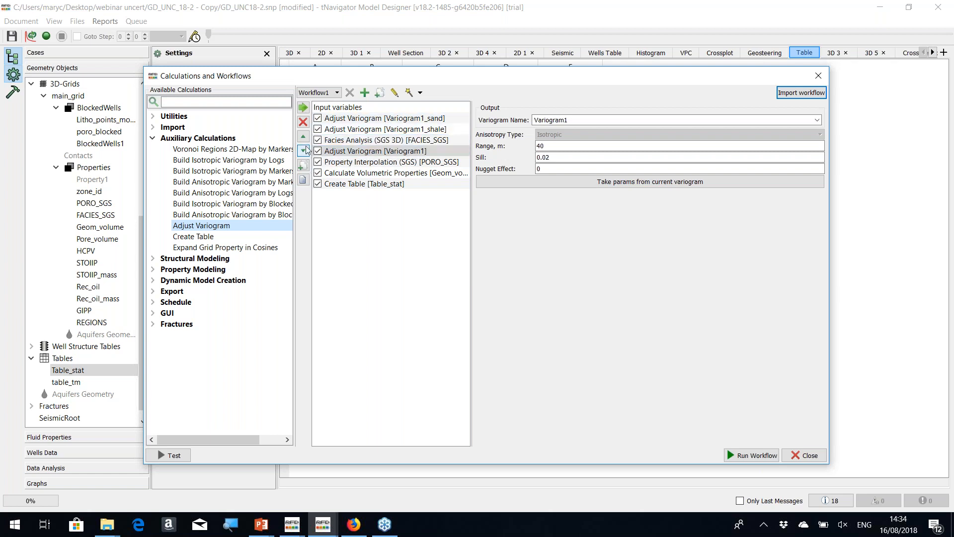
pyautogui.click(304, 136)
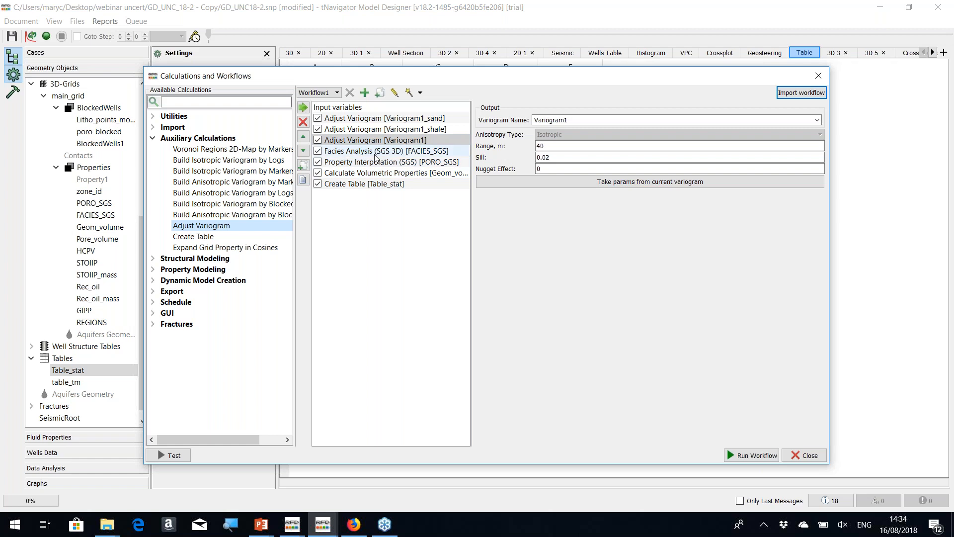
pyautogui.click(304, 121)
pyautogui.click(508, 291)
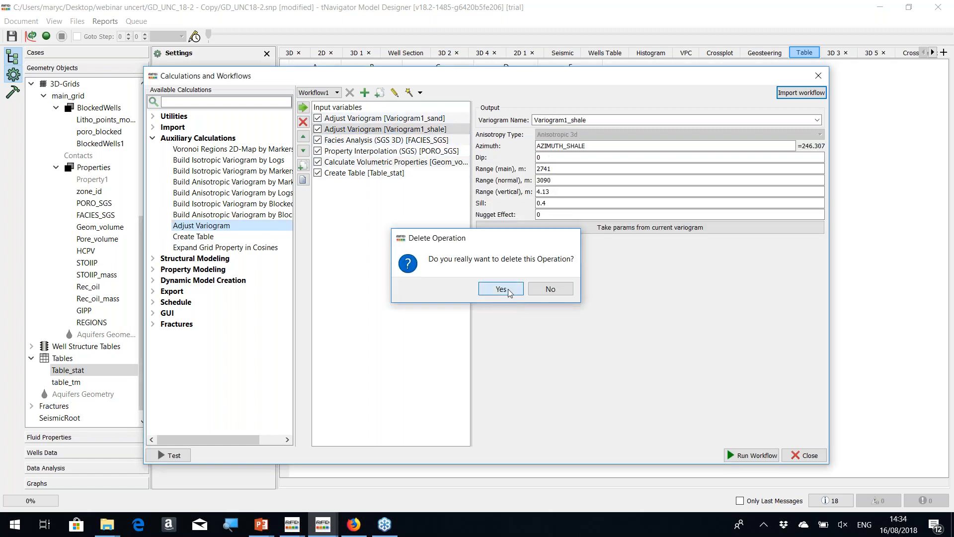
# Widen the workflow's operation list and show the Adjust Variogram settings for Variogram1_sand.
pyautogui.moveTo(472, 209); pyautogui.dragTo(489, 212)
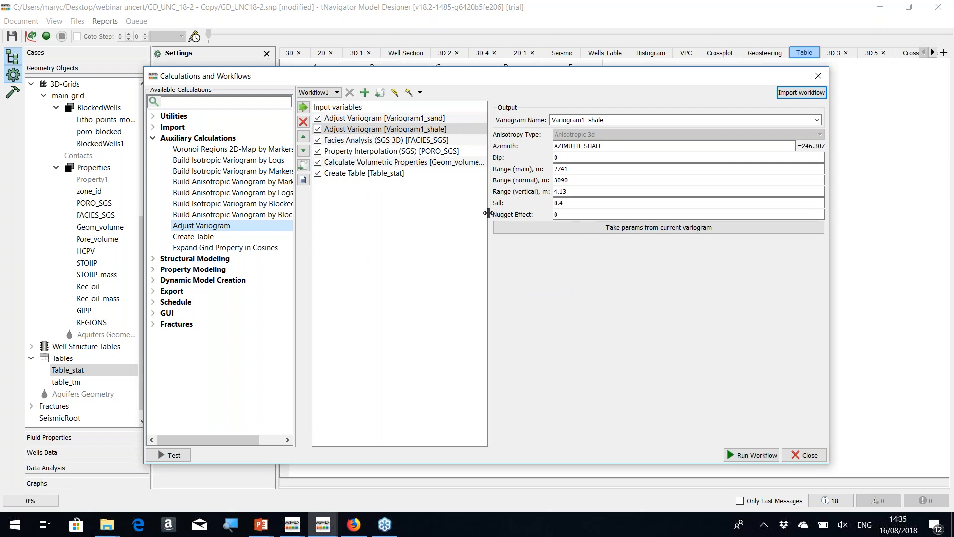
pyautogui.click(411, 121)
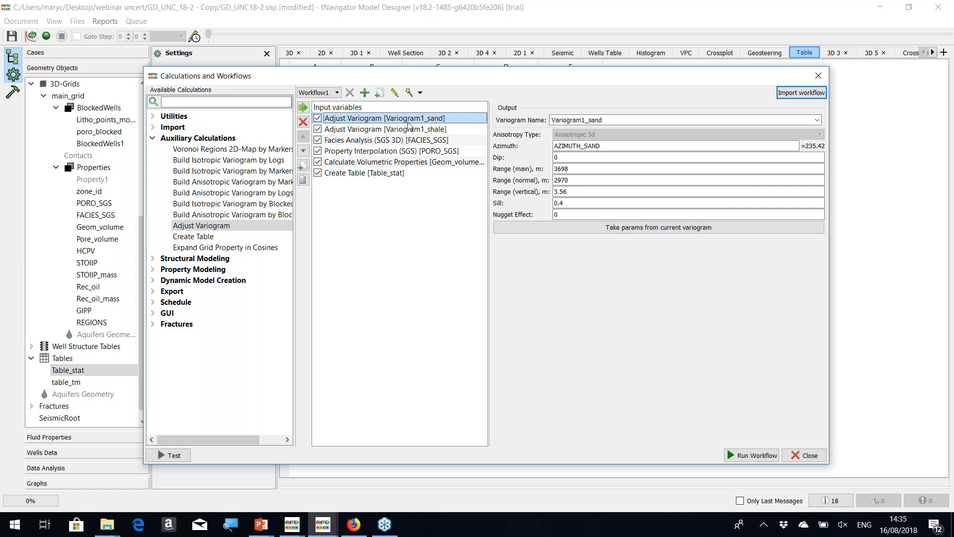
# Show Workflow1's input variables and inspect the name, type, value and range fields for a new variable without adding one.
pyautogui.click(345, 108)
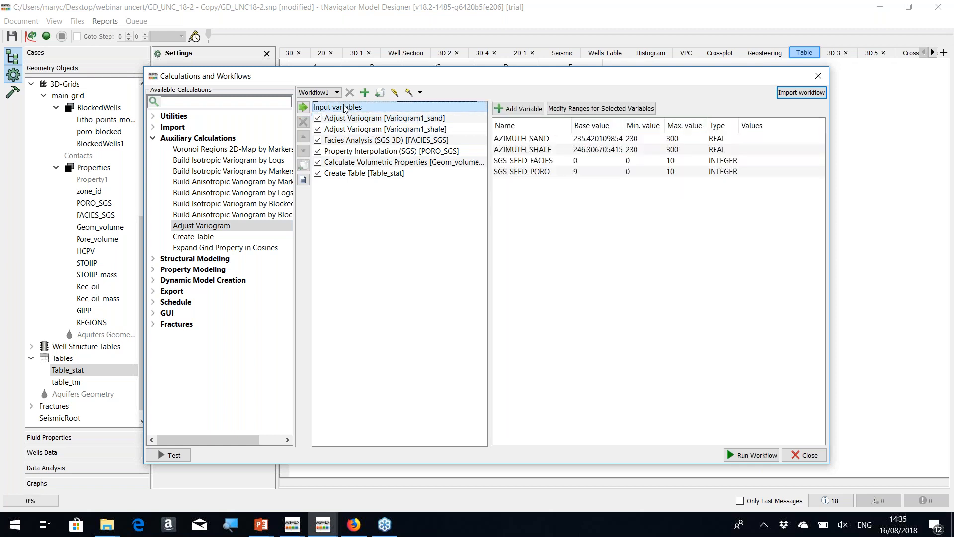
pyautogui.click(536, 112)
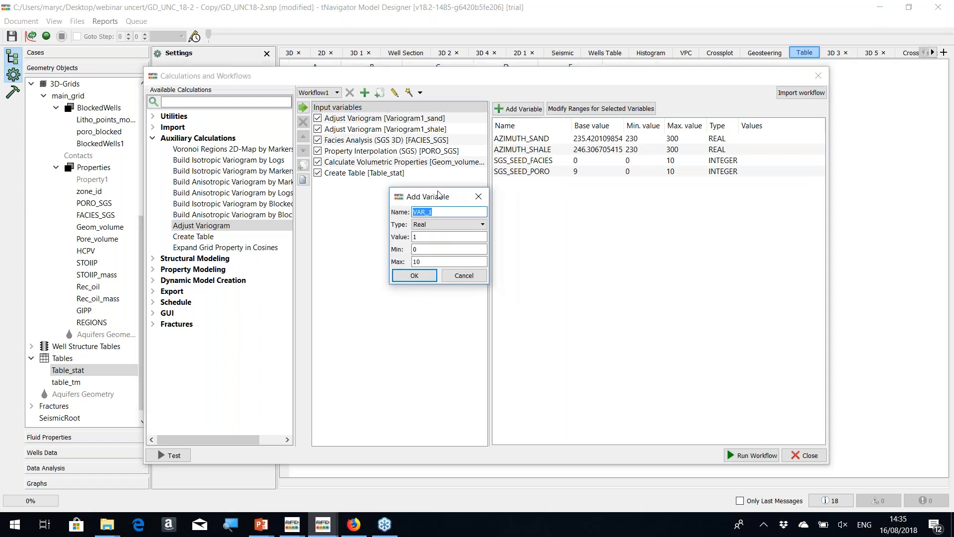
pyautogui.moveTo(477, 271); pyautogui.dragTo(511, 271)
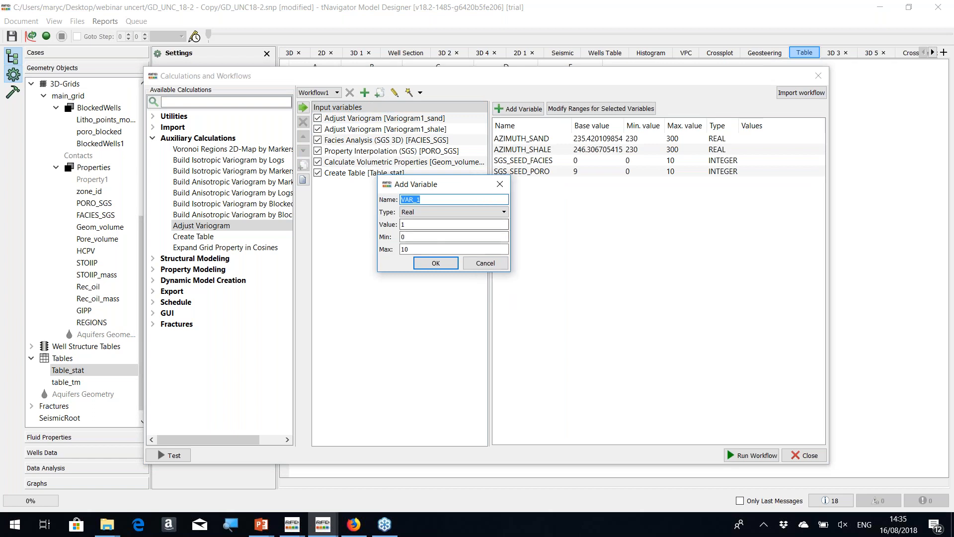
pyautogui.click(481, 216)
pyautogui.click(481, 217)
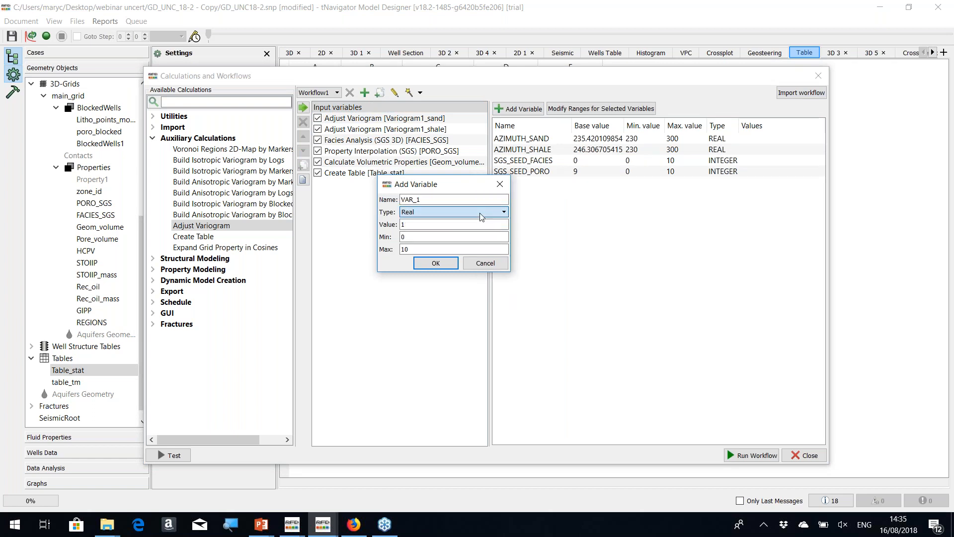
pyautogui.moveTo(432, 224); pyautogui.dragTo(402, 224)
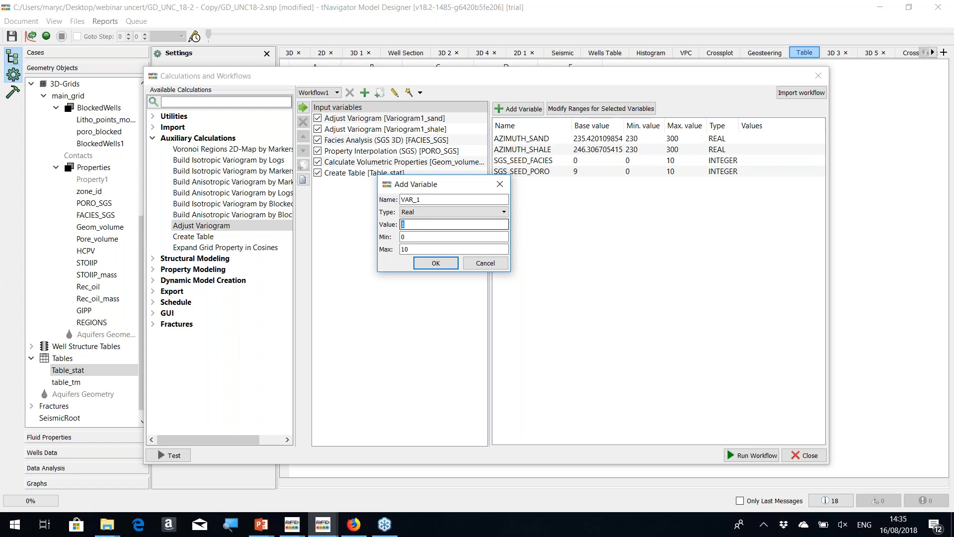
pyautogui.press('Tab')
pyautogui.press('Tab')
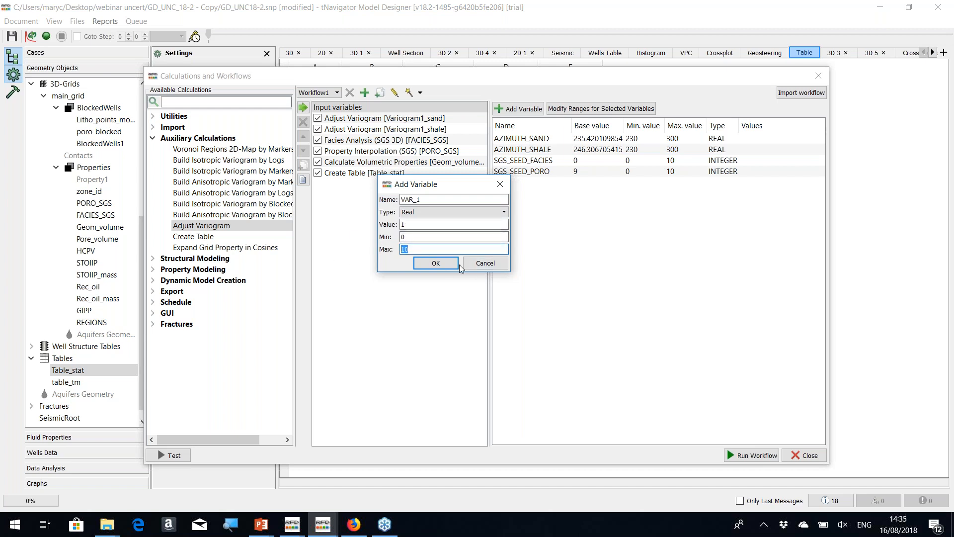
pyautogui.click(500, 185)
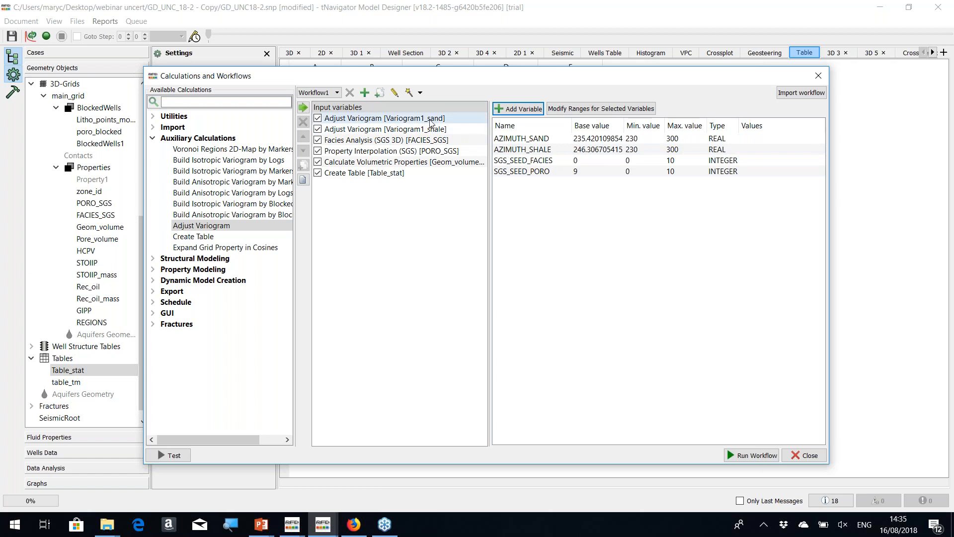
# Review the azimuth input variables and the random number variables used in the Facies Analysis and Property Interpolation settings.
pyautogui.click(527, 139)
pyautogui.click(526, 151)
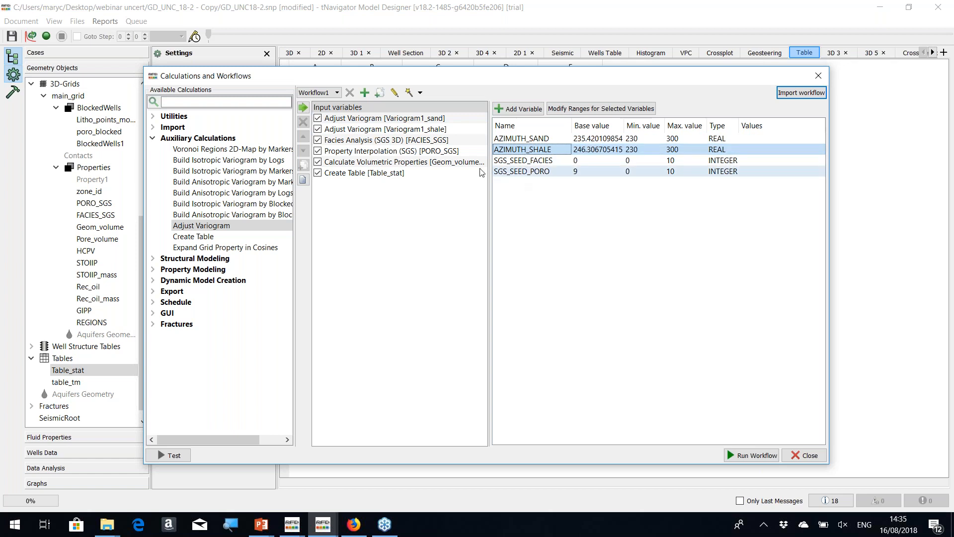
pyautogui.click(386, 150)
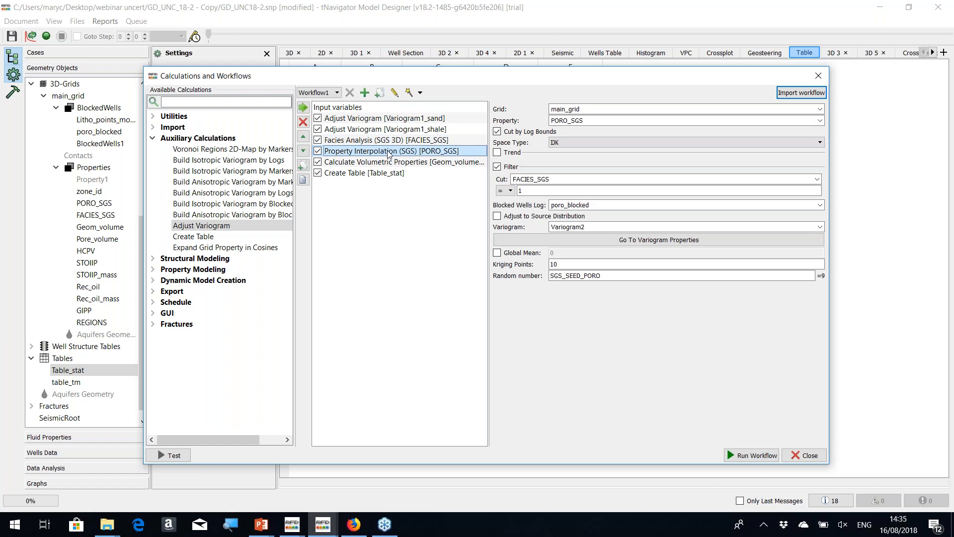
pyautogui.click(379, 141)
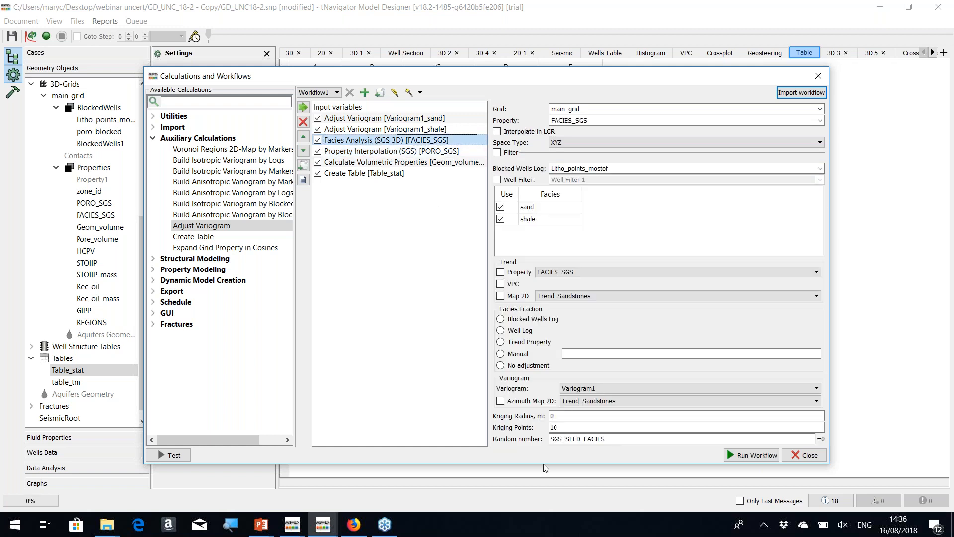
pyautogui.moveTo(525, 466); pyautogui.dragTo(525, 491)
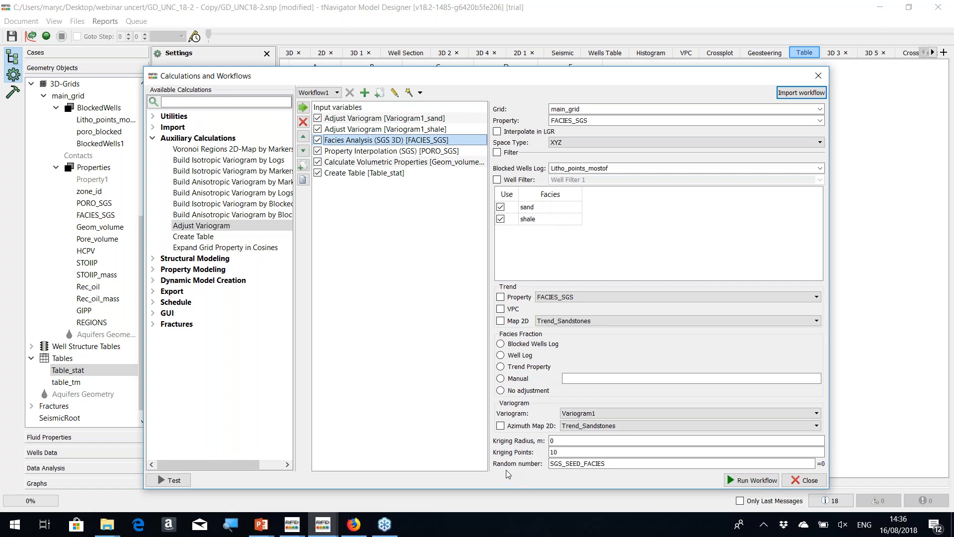
pyautogui.moveTo(610, 465); pyautogui.dragTo(517, 476)
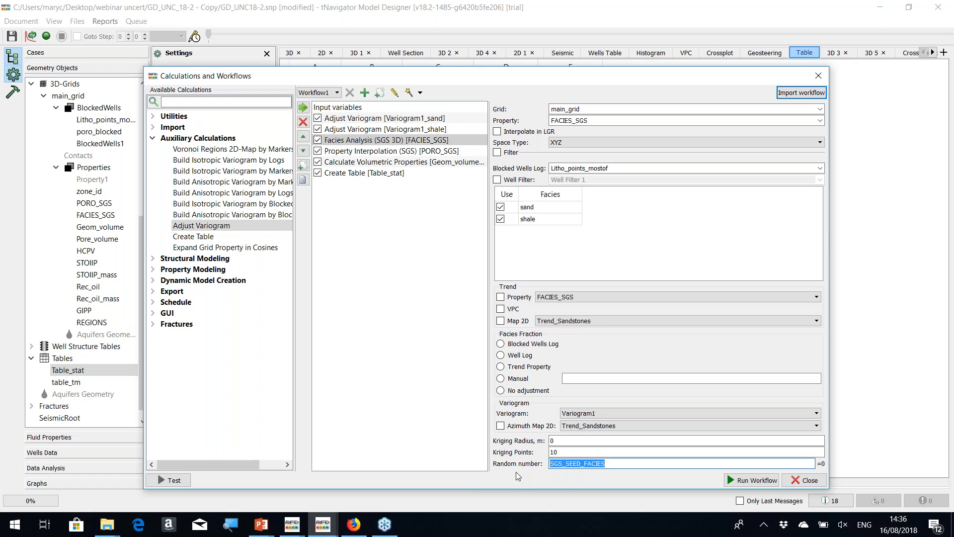
pyautogui.click(410, 151)
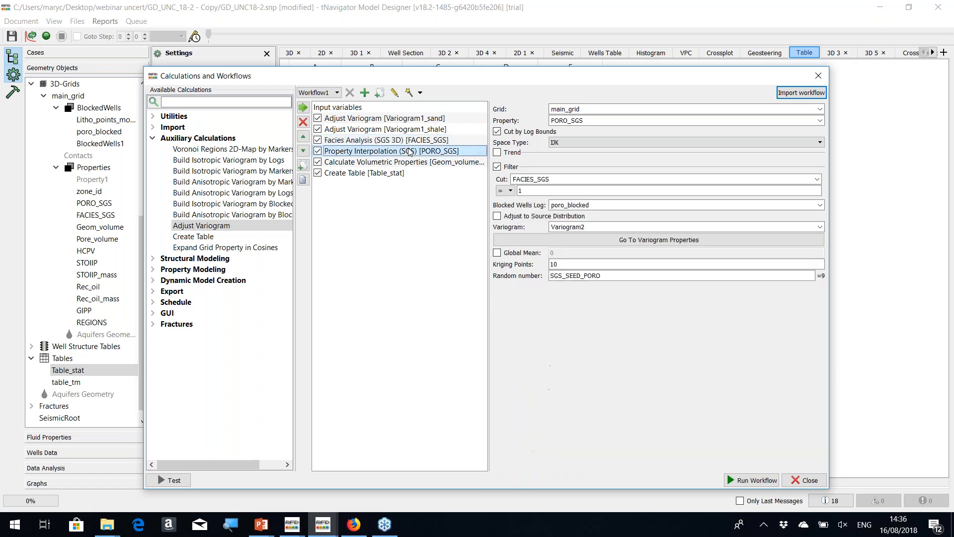
pyautogui.click(380, 107)
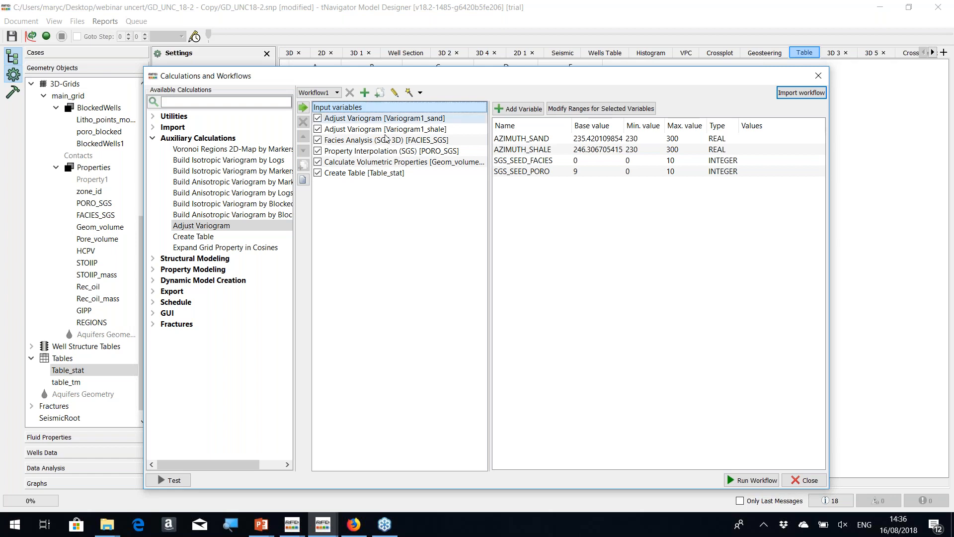
# Review the source data and output of the Calculate Volumetric Properties operation and the settings of the Create Table operation.
pyautogui.click(381, 162)
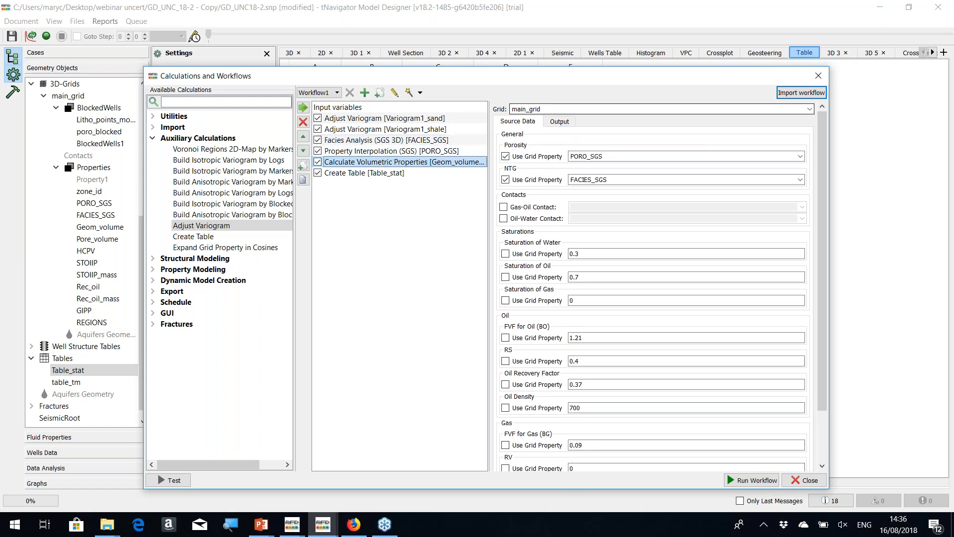
pyautogui.moveTo(553, 489); pyautogui.dragTo(552, 502)
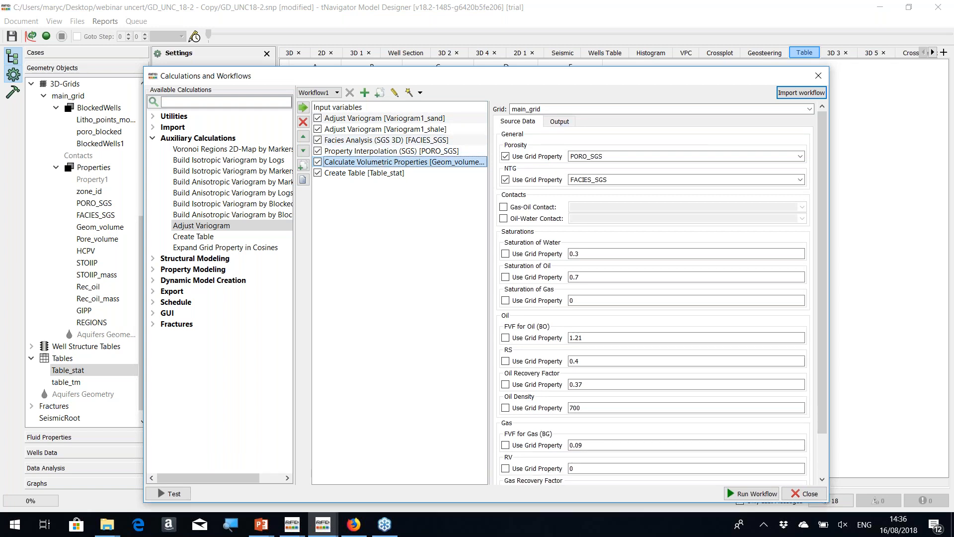
pyautogui.click(559, 123)
pyautogui.click(365, 173)
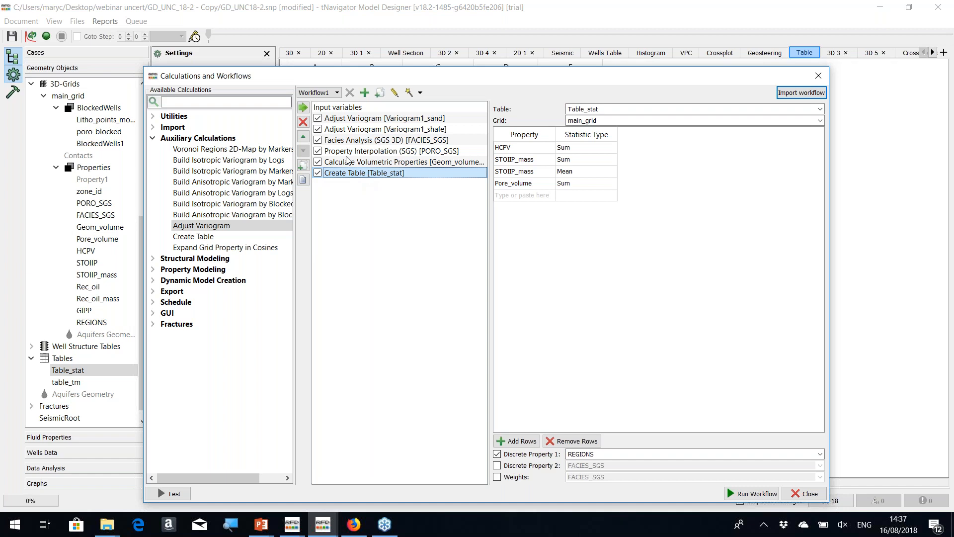
# Start a history matching project from Workflow1 that uses the table Table_stat instead of the current hydrodynamic model.
pyautogui.moveTo(317, 75); pyautogui.dragTo(286, 48)
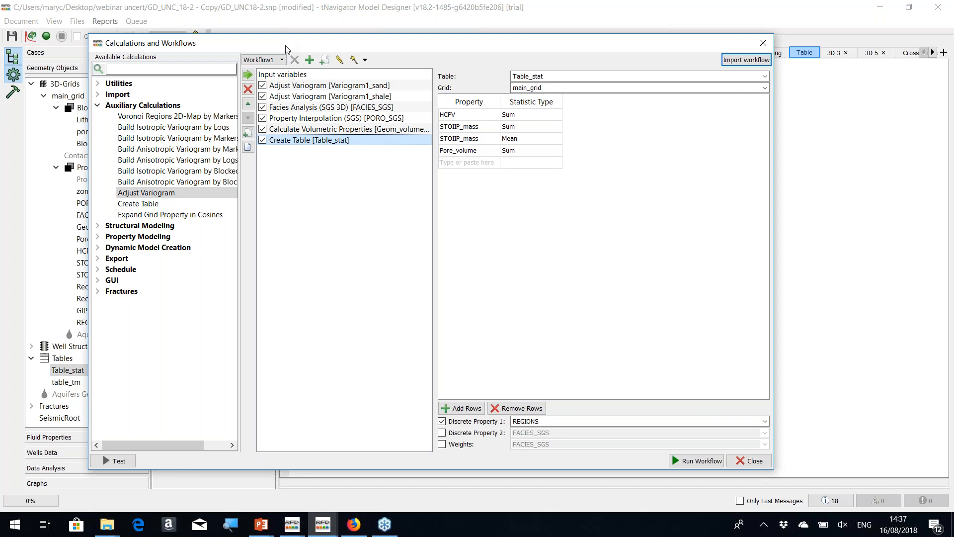
pyautogui.click(365, 60)
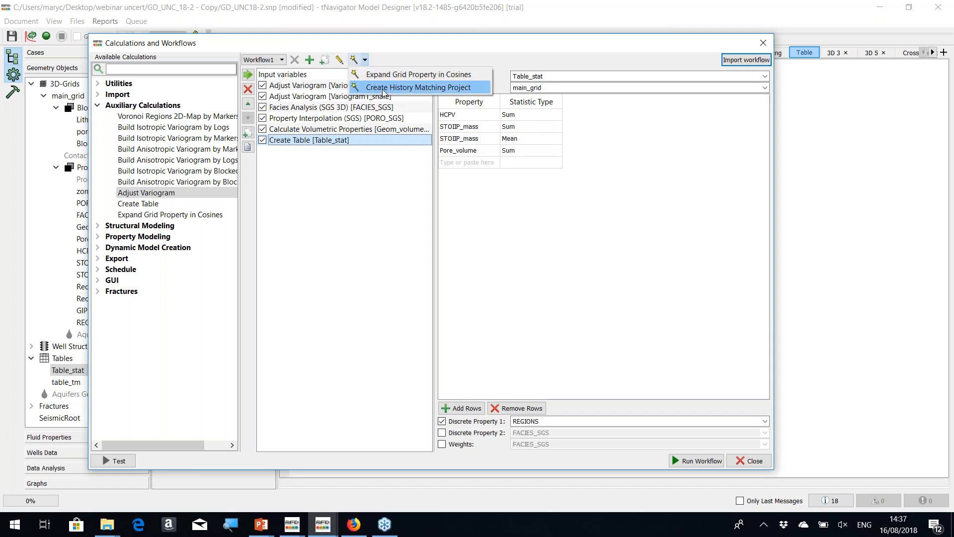
pyautogui.click(446, 92)
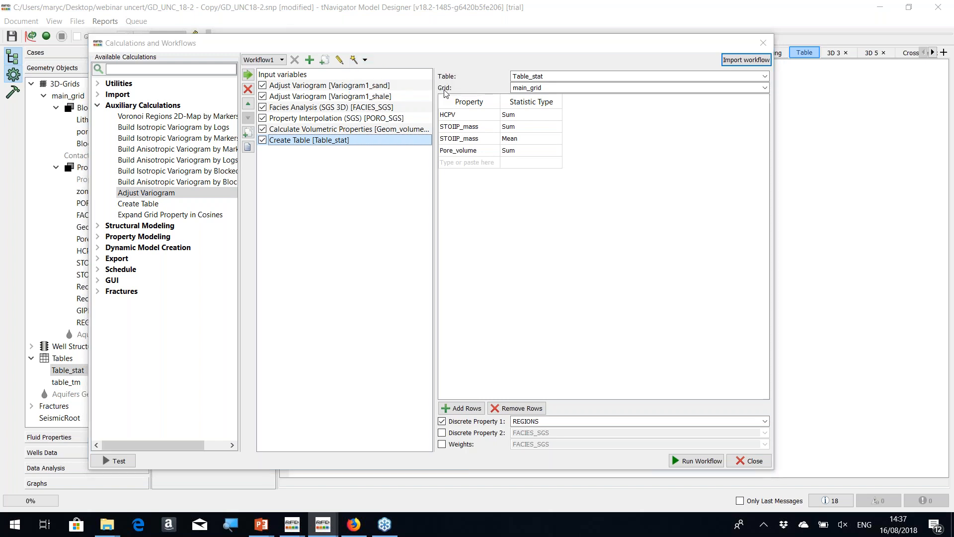
pyautogui.moveTo(432, 203); pyautogui.dragTo(394, 144)
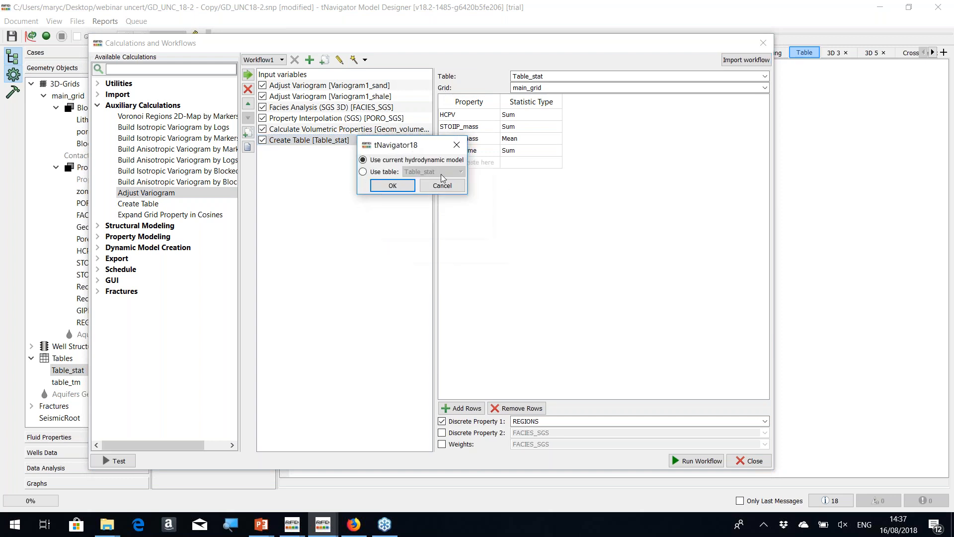
pyautogui.moveTo(466, 194); pyautogui.dragTo(547, 223)
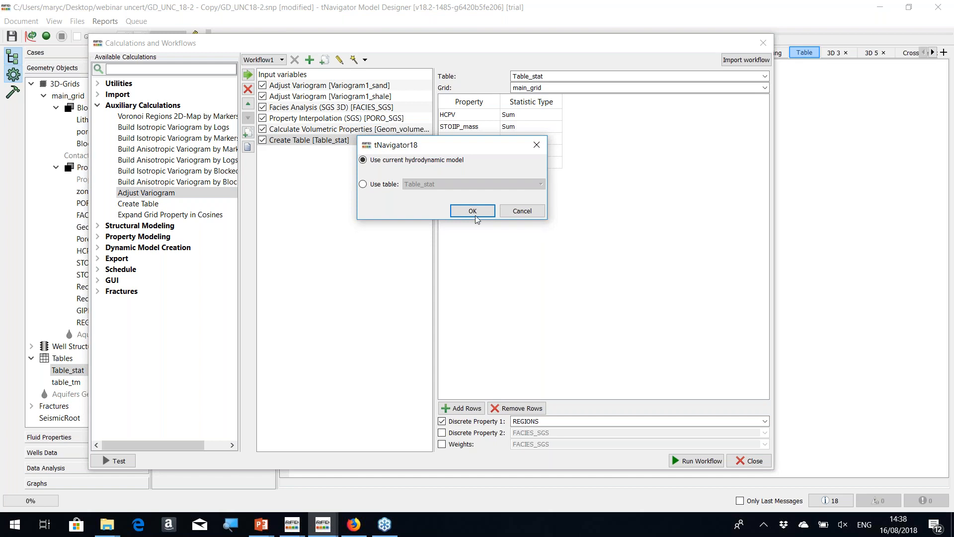
pyautogui.click(364, 185)
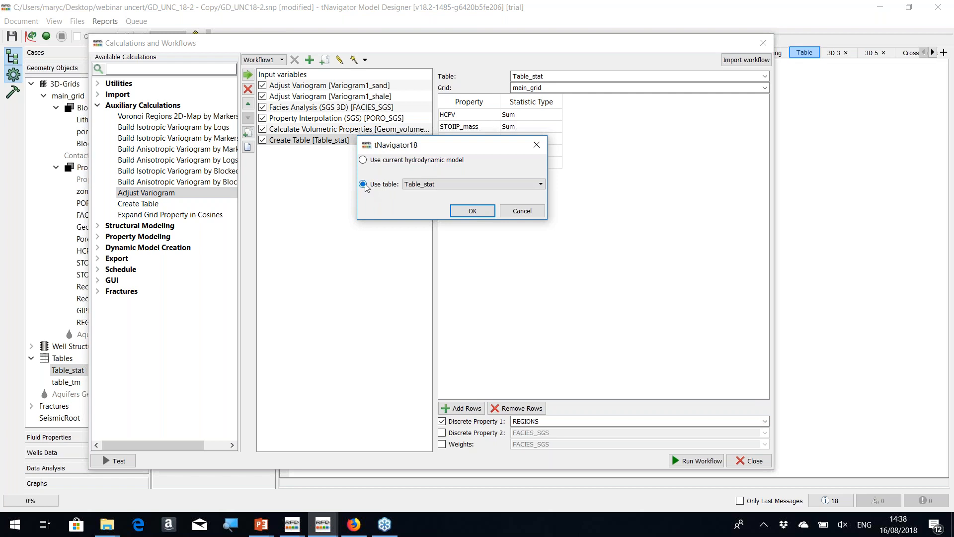
pyautogui.click(469, 185)
pyautogui.click(469, 185)
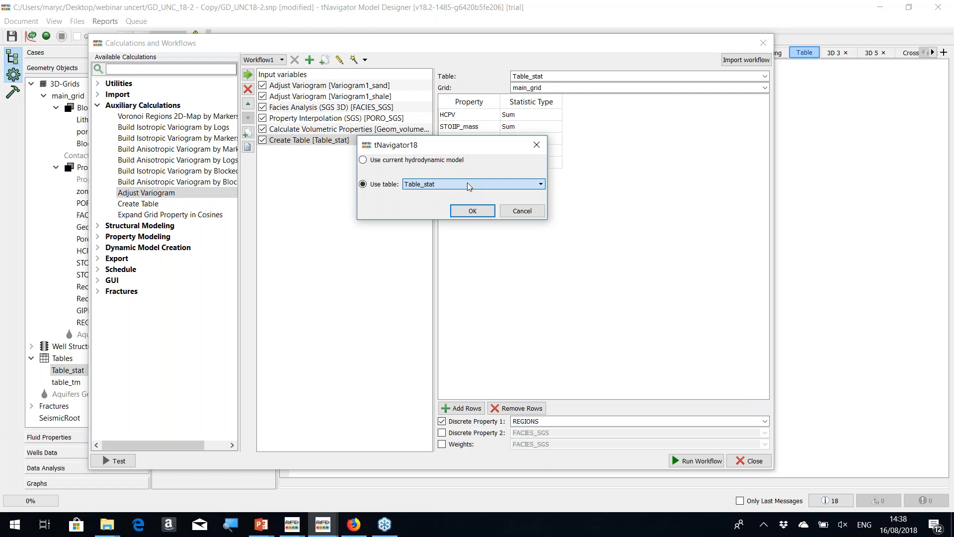
pyautogui.click(470, 212)
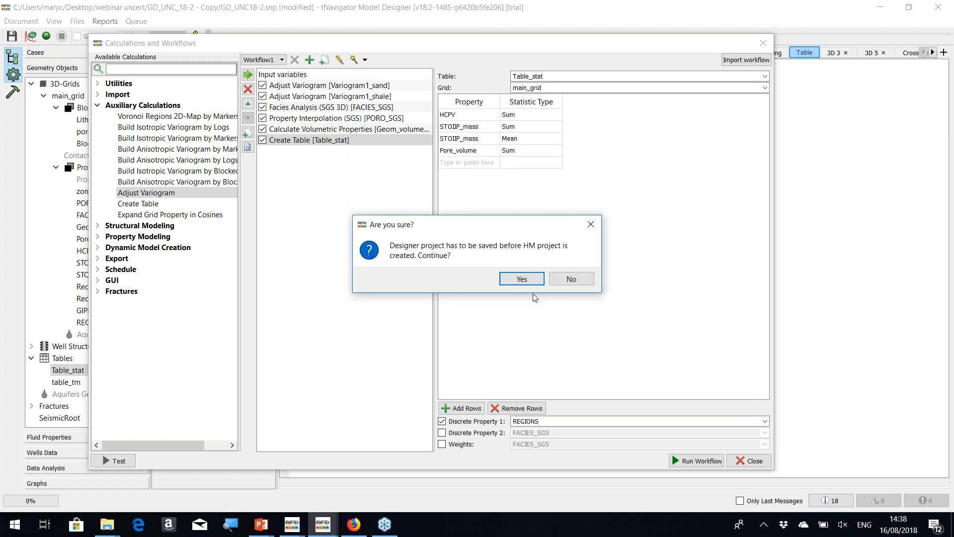
# Save the designer project, name the history matching project Test, and accept the core count Max System Threads = 4.
pyautogui.click(522, 279)
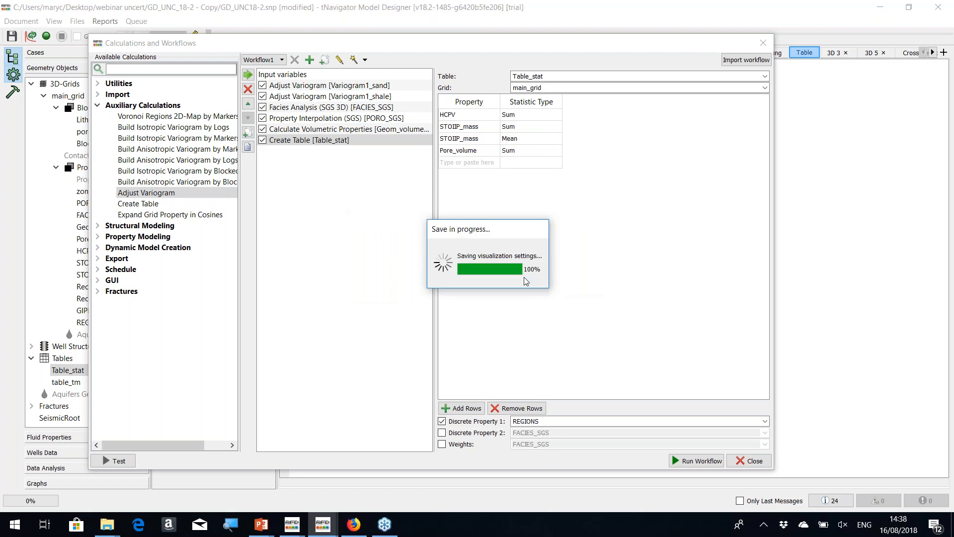
pyautogui.write('Test')
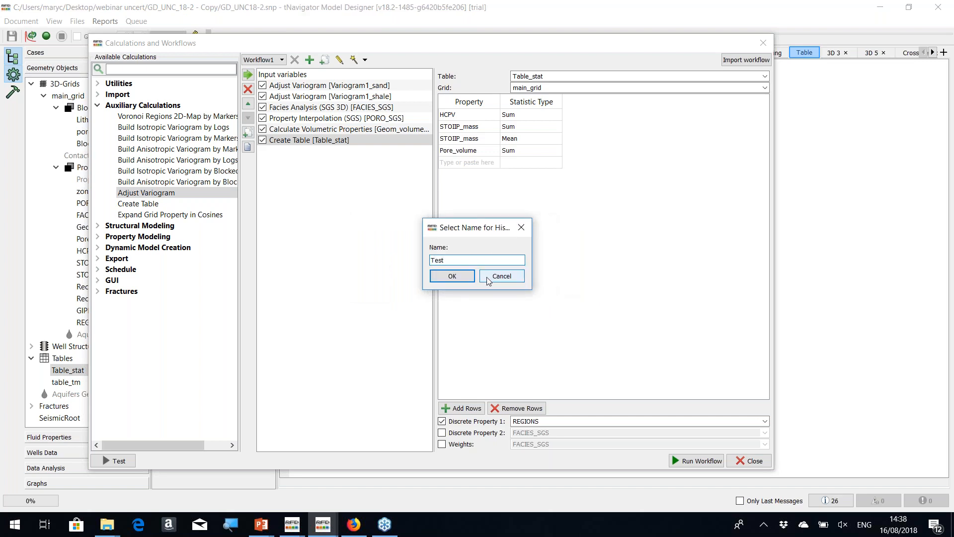
pyautogui.click(451, 277)
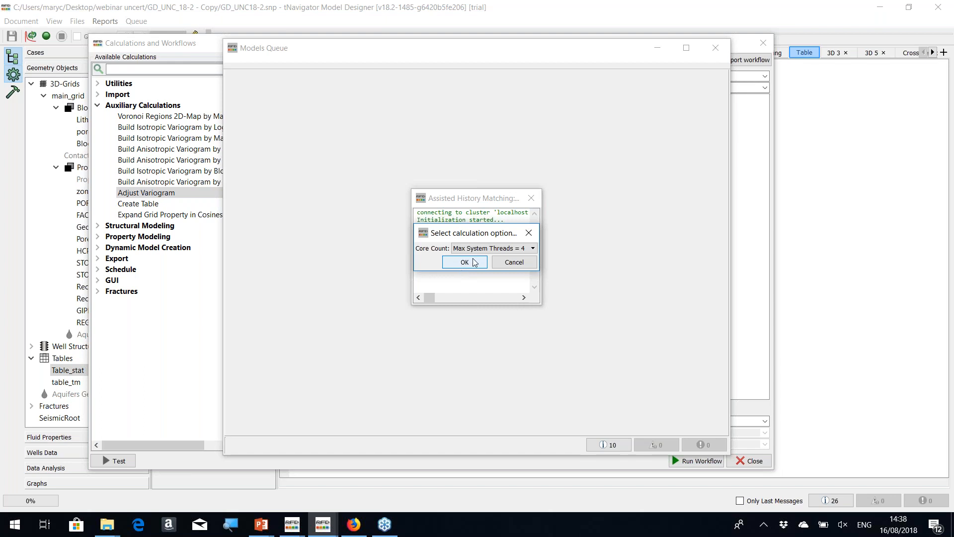
pyautogui.click(468, 264)
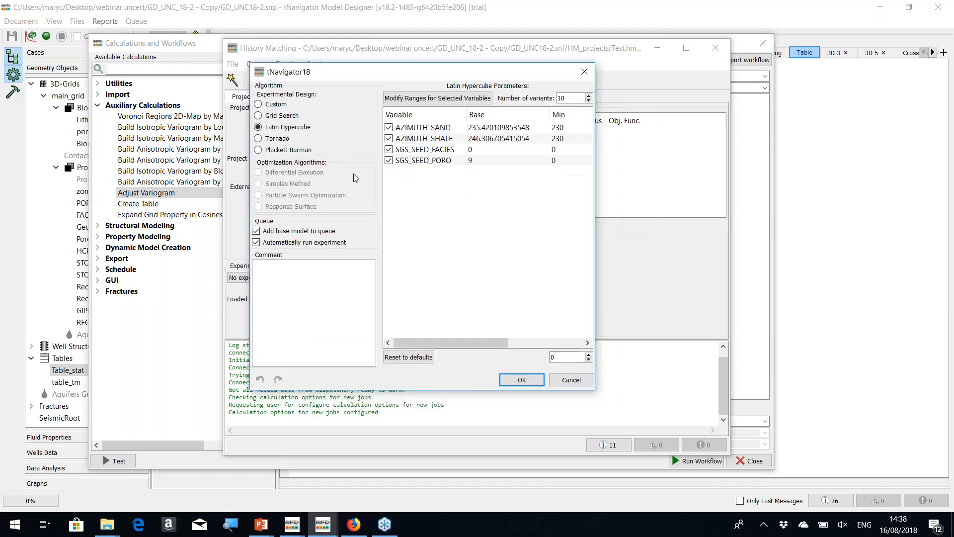
# Enlarge the experiment settings, choose the Tornado experimental design for all four variables, and run the experiment.
pyautogui.moveTo(596, 394); pyautogui.dragTo(847, 464)
pyautogui.moveTo(338, 70); pyautogui.dragTo(301, 53)
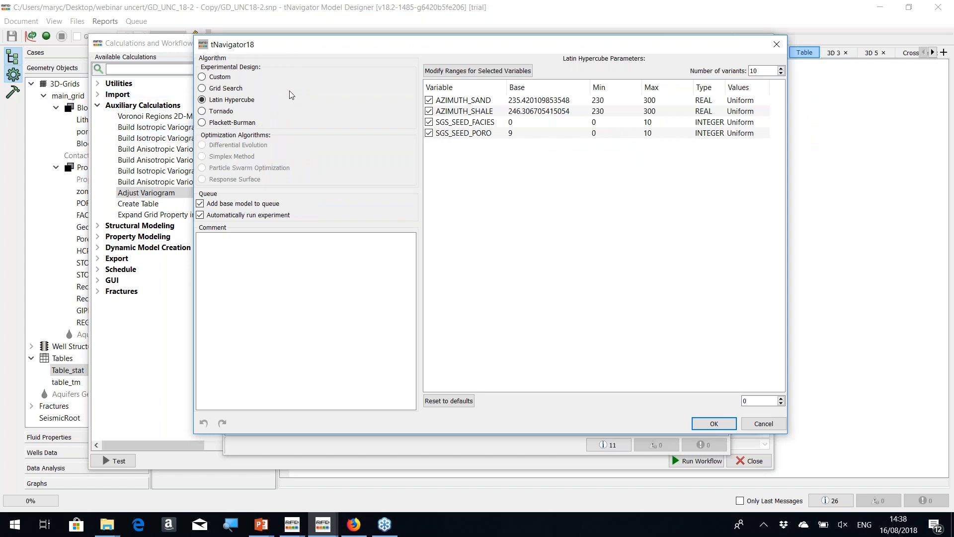
pyautogui.moveTo(290, 92)
pyautogui.moveTo(248, 100)
pyautogui.click(225, 114)
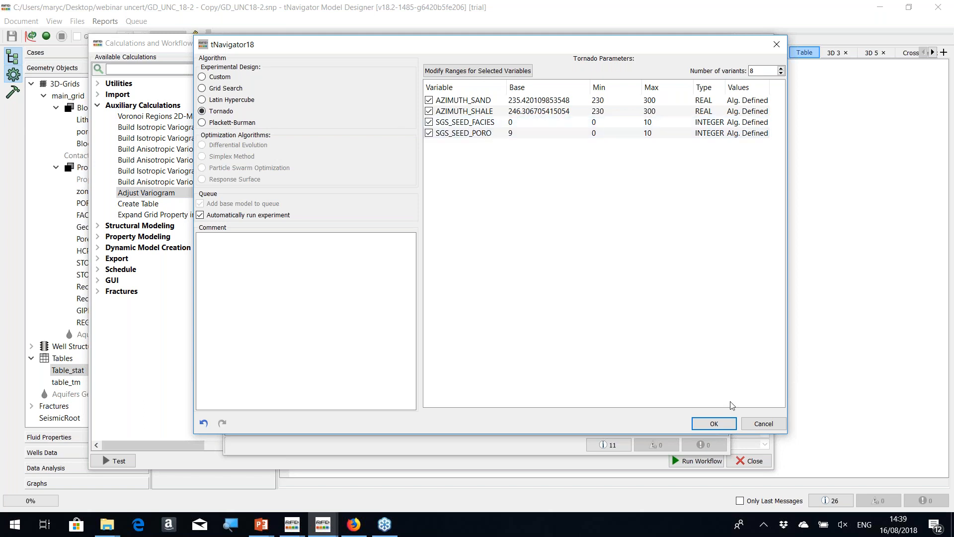
pyautogui.click(714, 424)
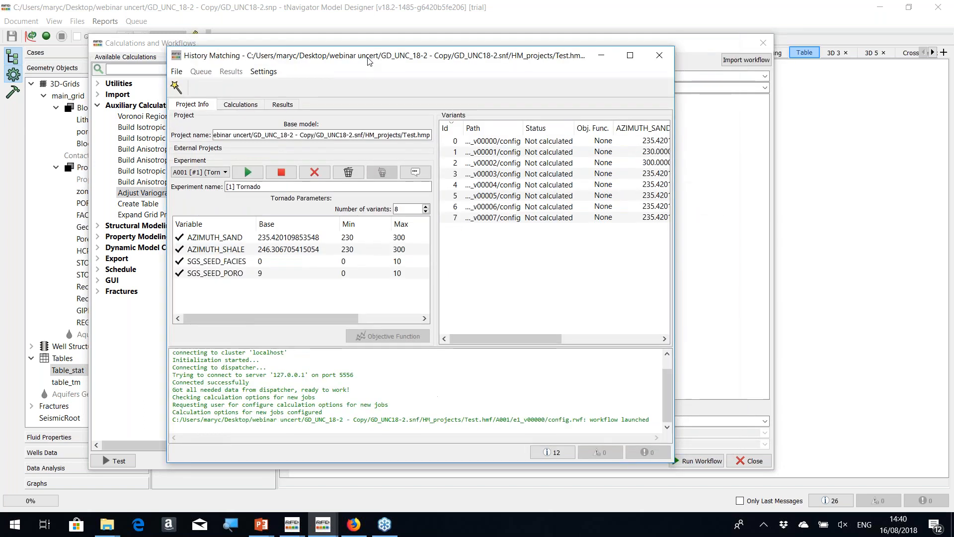
# Widen the History Matching window and check the queued calculations and the project info with its variants.
pyautogui.moveTo(368, 61); pyautogui.dragTo(290, 31)
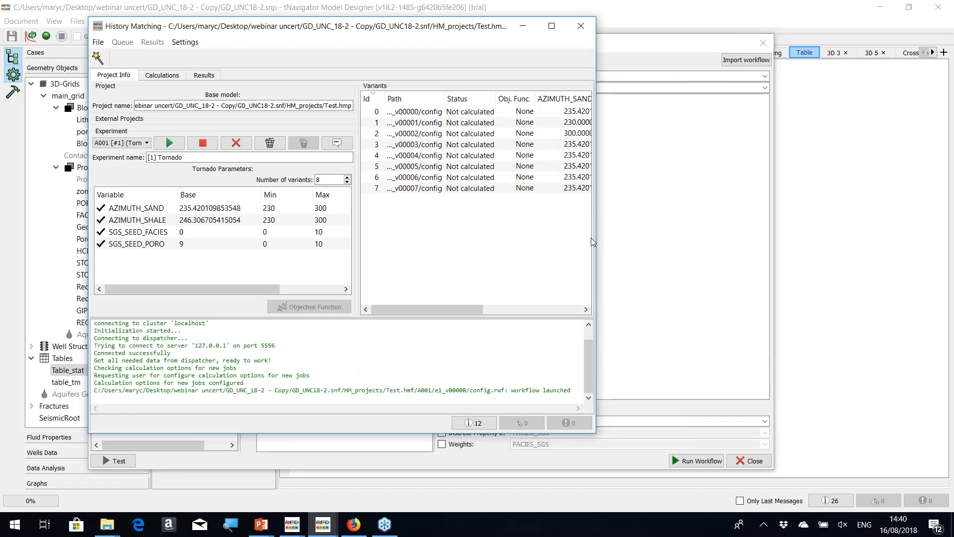
pyautogui.moveTo(593, 242); pyautogui.dragTo(754, 242)
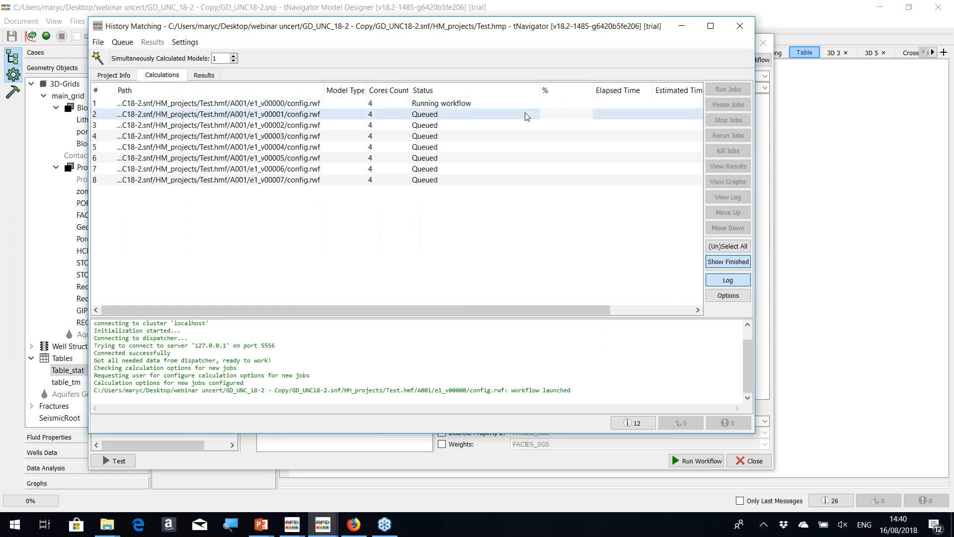
pyautogui.click(113, 76)
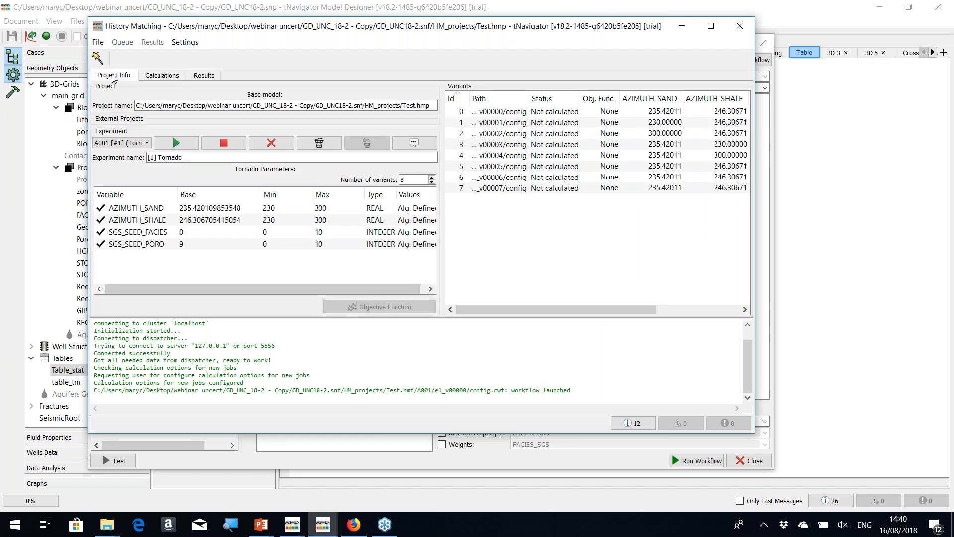
# Switch to the other Model Designer window with the GD_UNC18-2 project and open its history matching project Webinar2.
pyautogui.click(225, 149)
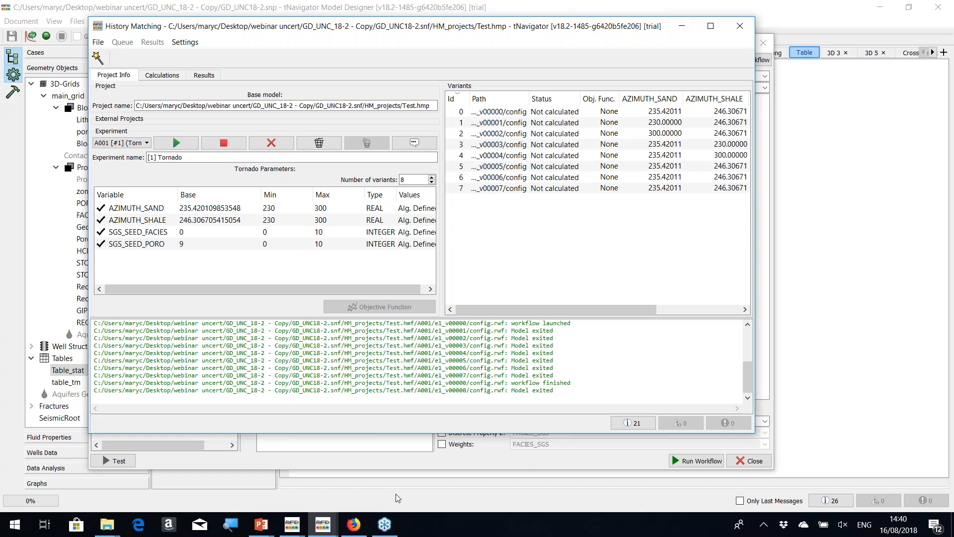
pyautogui.click(286, 533)
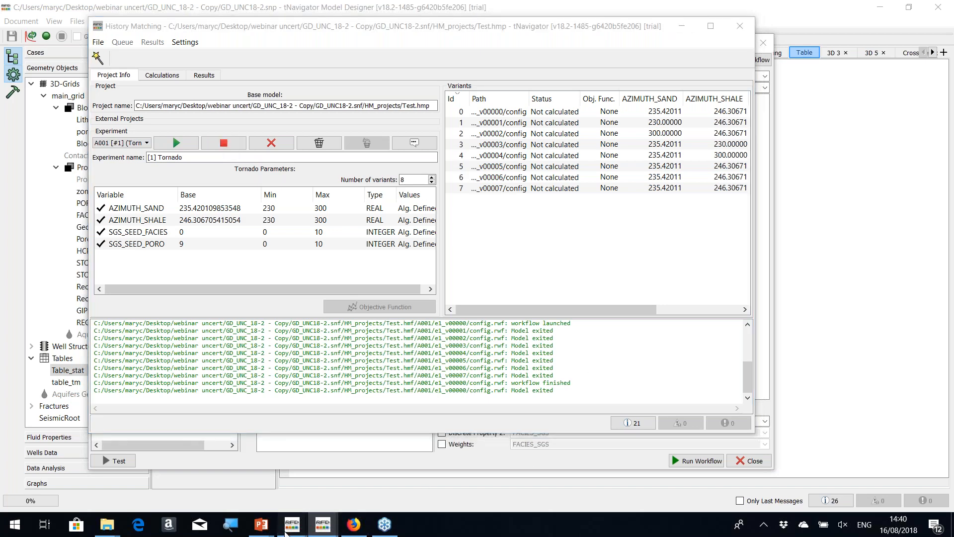
pyautogui.moveTo(344, 446)
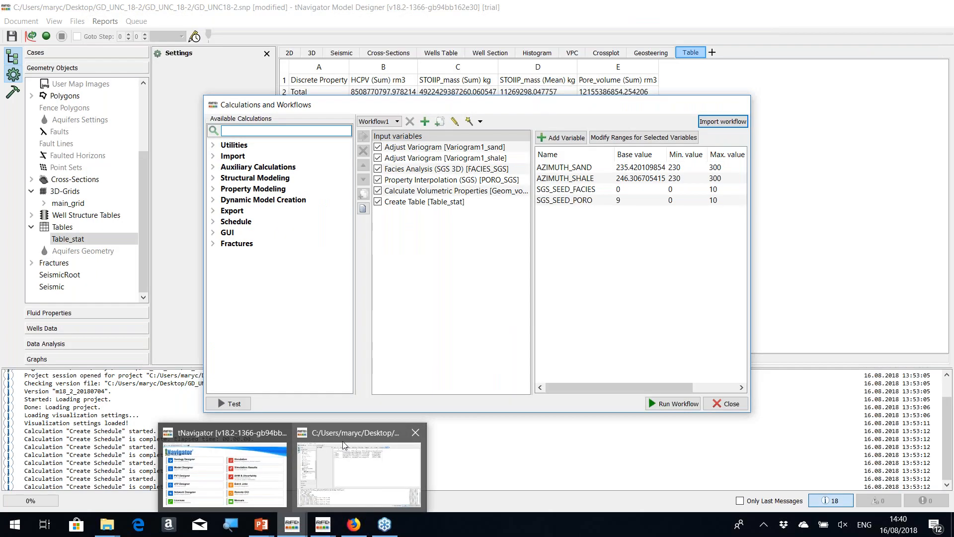
pyautogui.click(344, 446)
pyautogui.click(20, 21)
pyautogui.moveTo(46, 229)
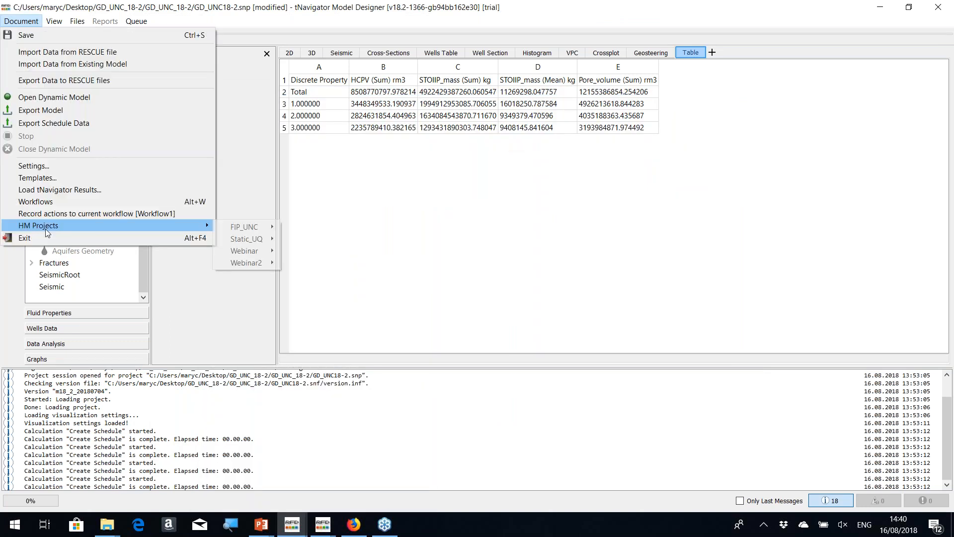
pyautogui.moveTo(240, 264)
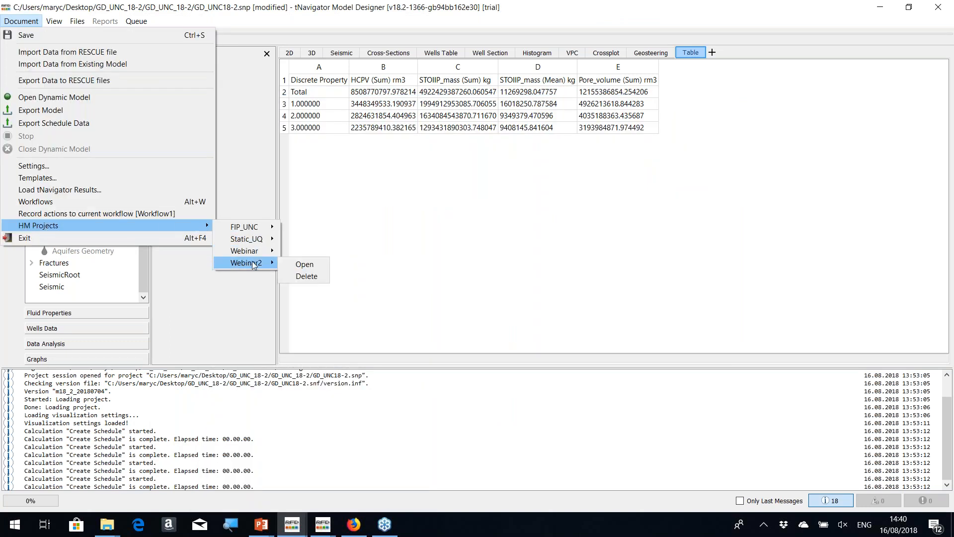
pyautogui.click(303, 265)
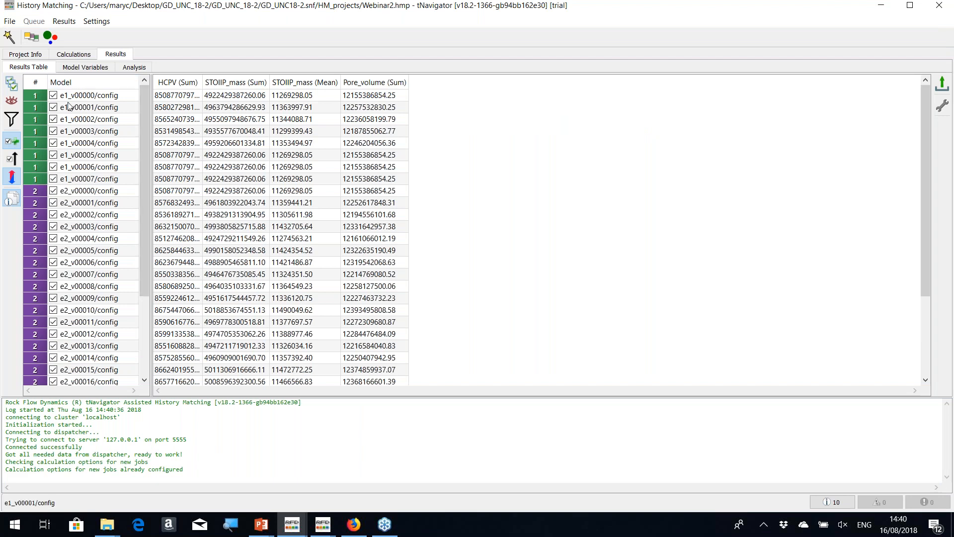
# Review the Tornado experiment's variables and variants, the results table and the model variables of each variant.
pyautogui.click(41, 57)
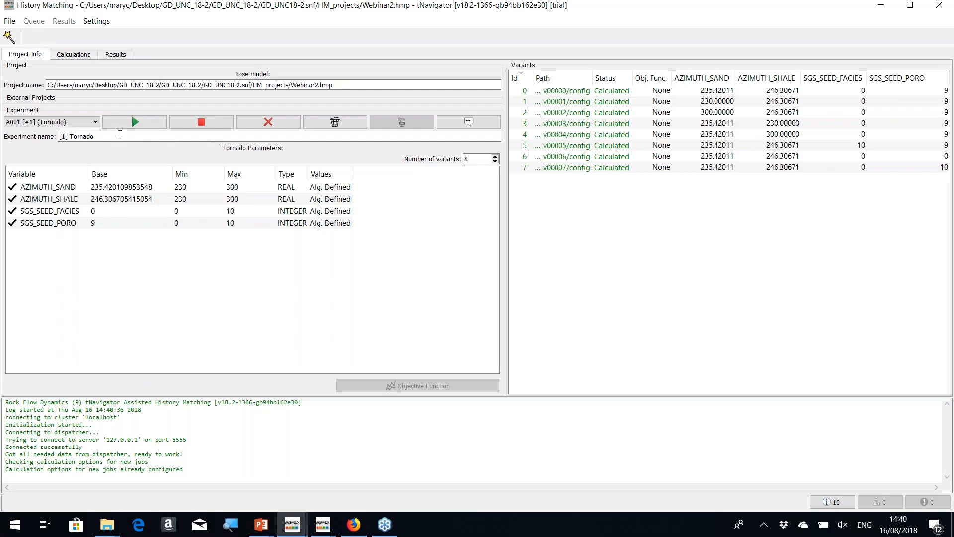
pyautogui.click(96, 124)
pyautogui.click(117, 55)
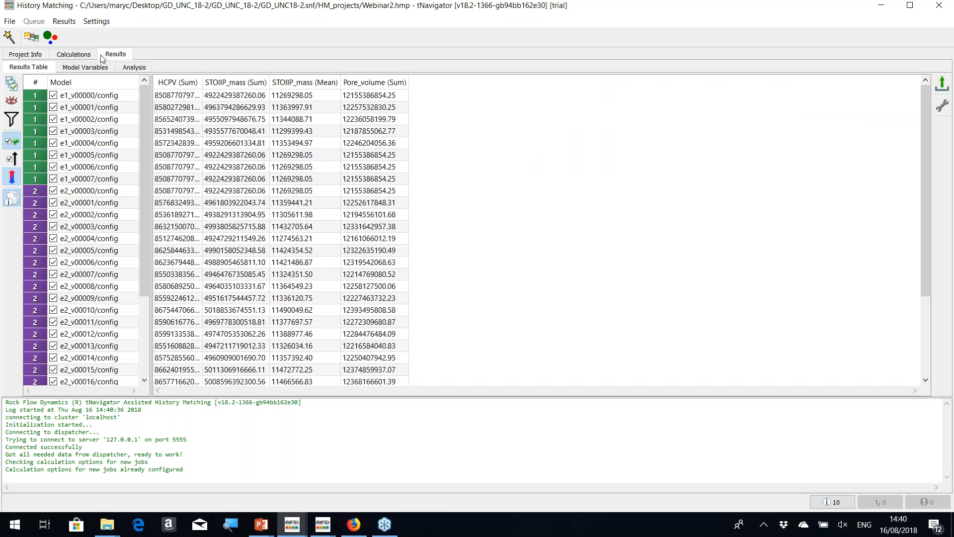
pyautogui.click(91, 72)
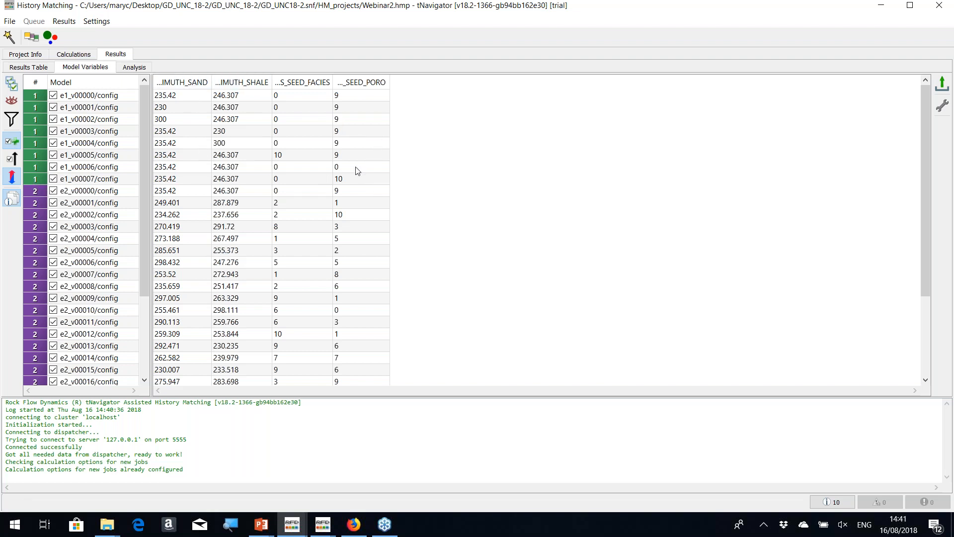
# View the Tornado diagram in the results analysis and read the HCPV deviations at minimum and maximum AZIMUTH_SHALE.
pyautogui.click(135, 69)
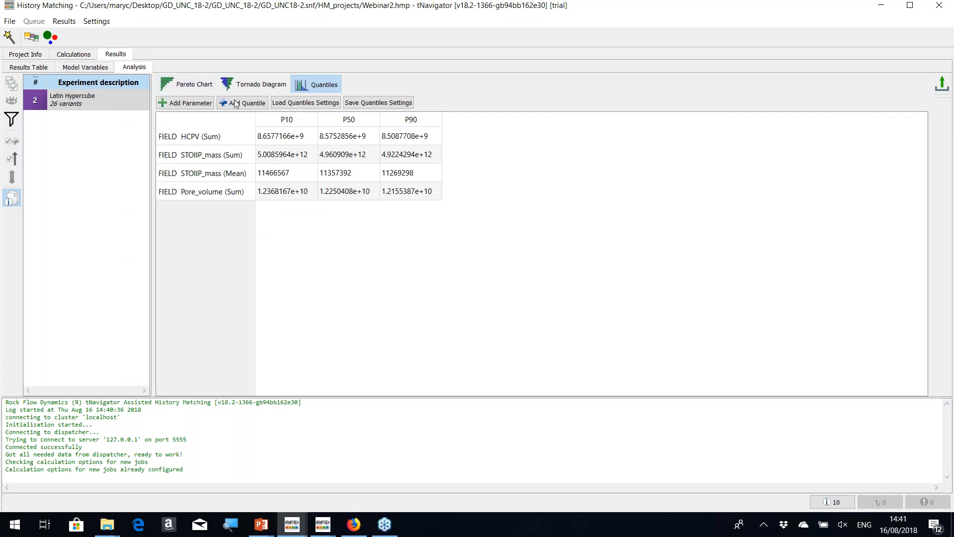
pyautogui.click(260, 85)
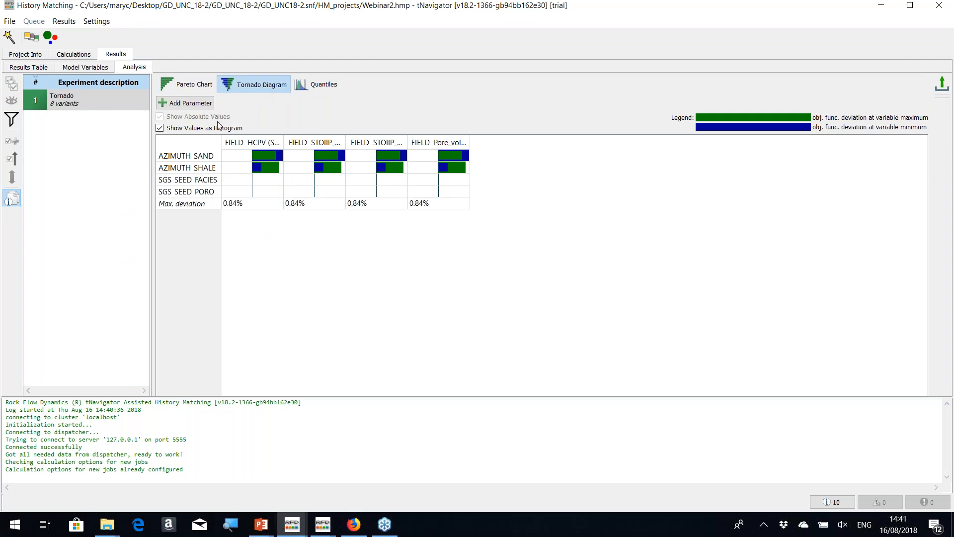
pyautogui.moveTo(275, 176)
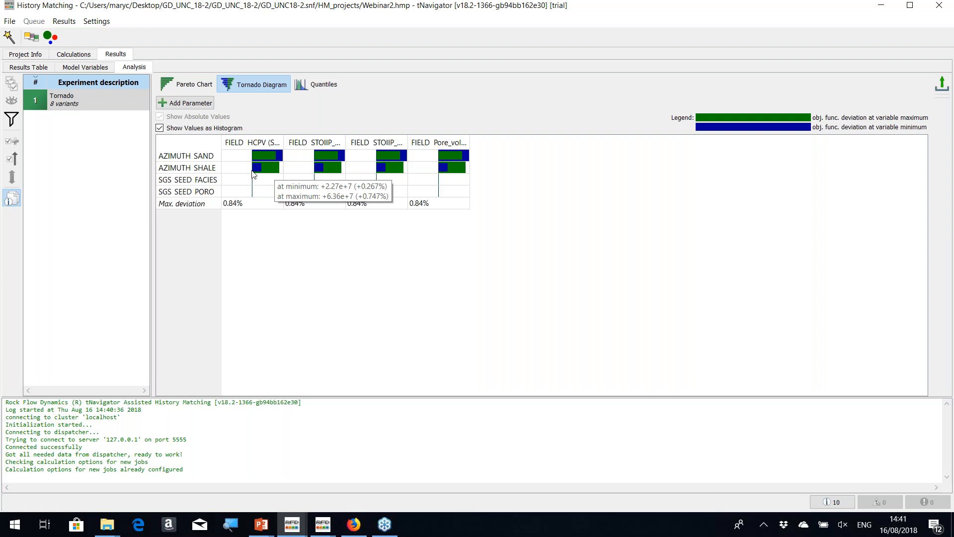
pyautogui.moveTo(236, 171)
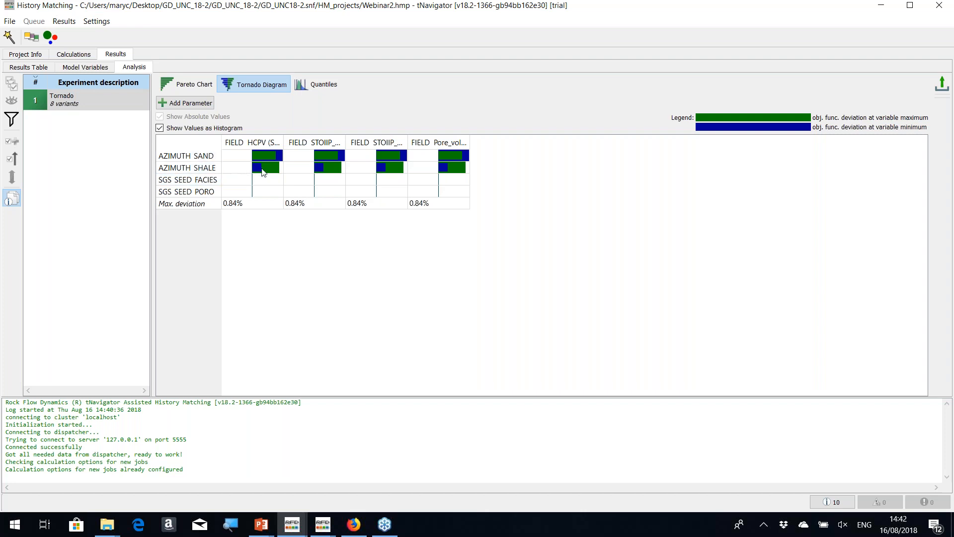
pyautogui.moveTo(280, 171)
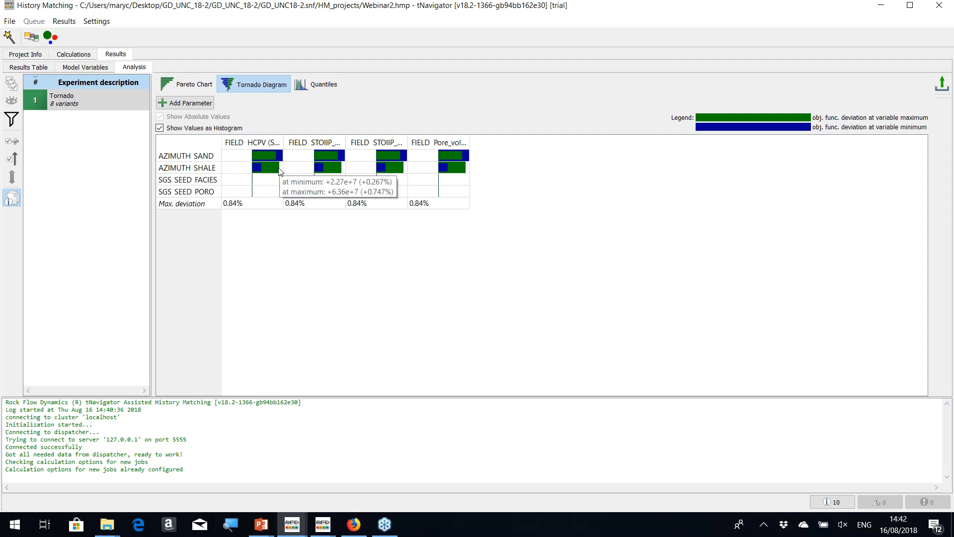
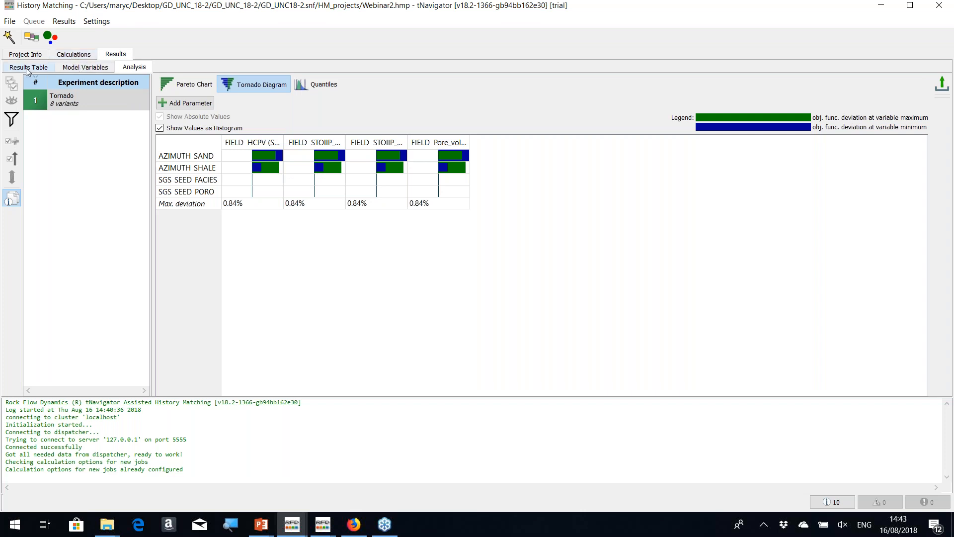
# Select the Latin Hypercube experiment A002 in the project info and review its parameters and variants.
pyautogui.click(23, 54)
pyautogui.click(60, 121)
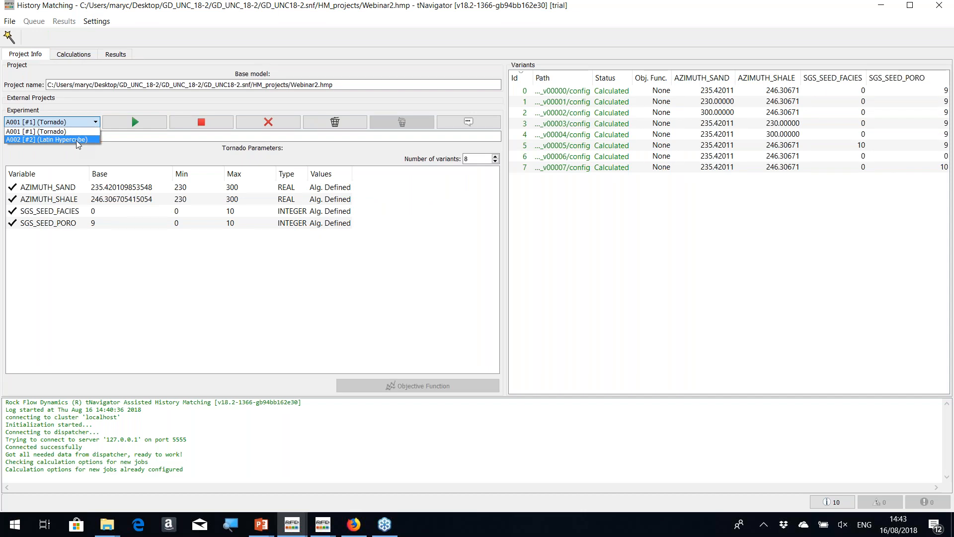
pyautogui.press('Escape')
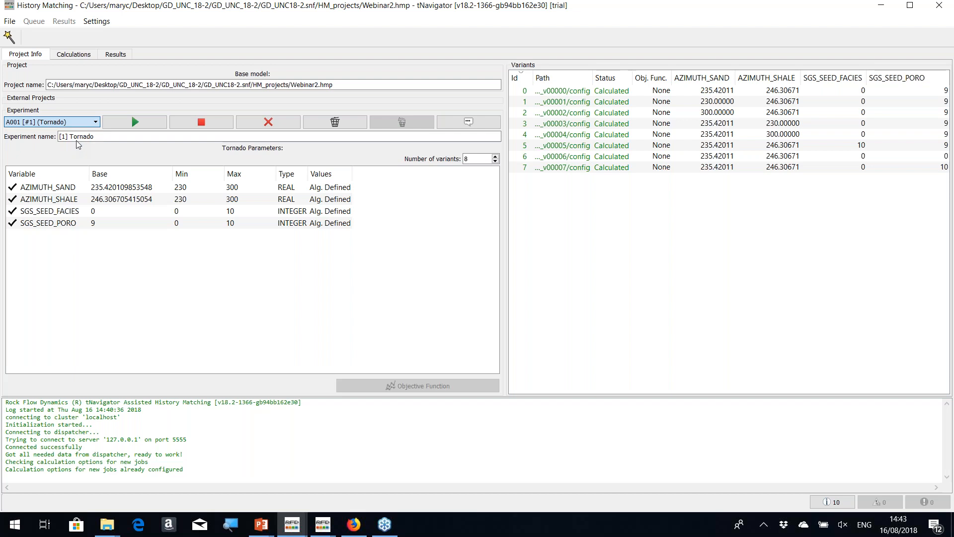
pyautogui.press('Down')
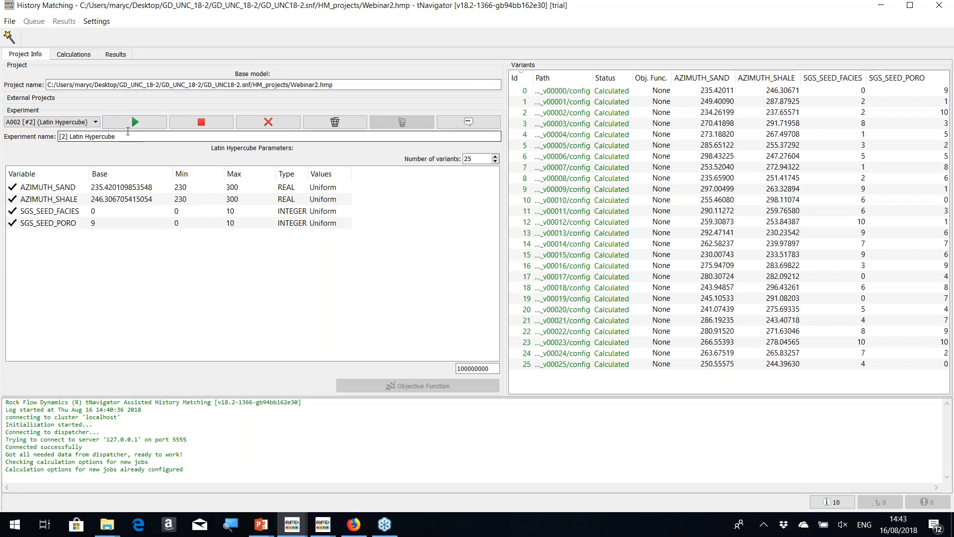
# Try to include all variants of both experiments in the Tornado diagram analysis.
pyautogui.click(119, 55)
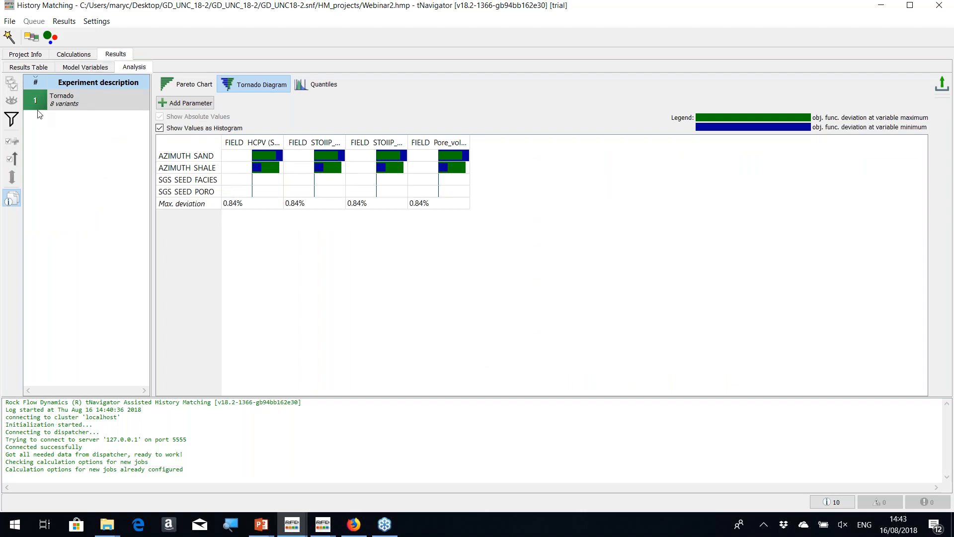
pyautogui.click(77, 71)
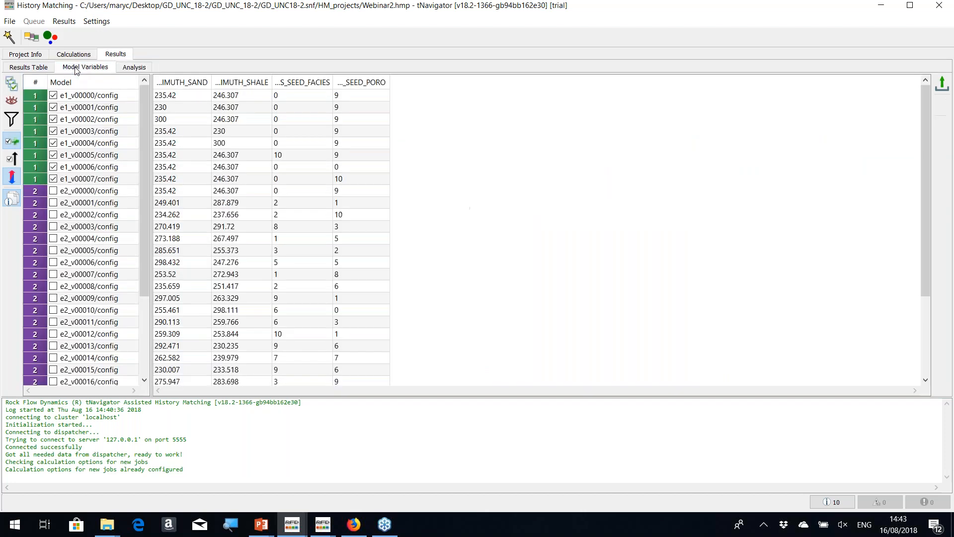
pyautogui.click(12, 85)
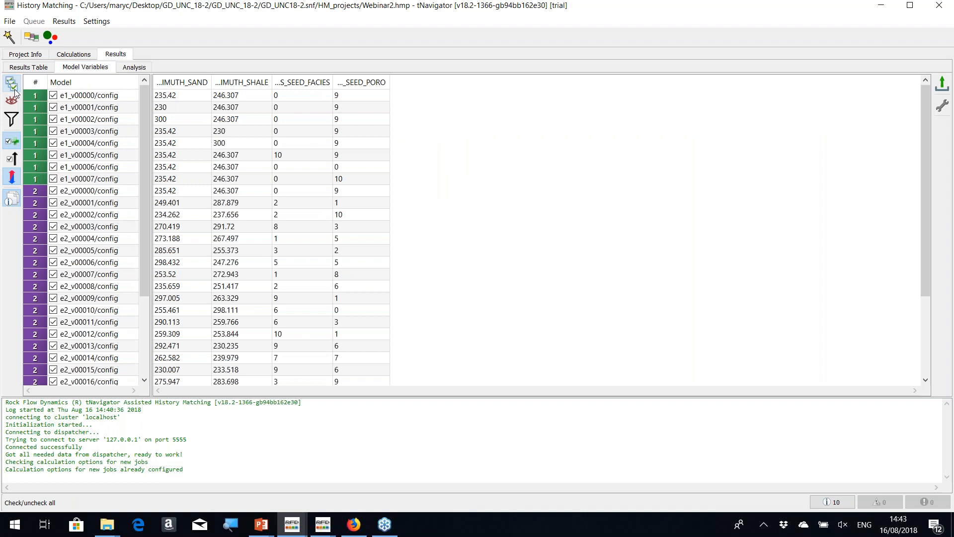
pyautogui.click(127, 69)
pyautogui.click(100, 70)
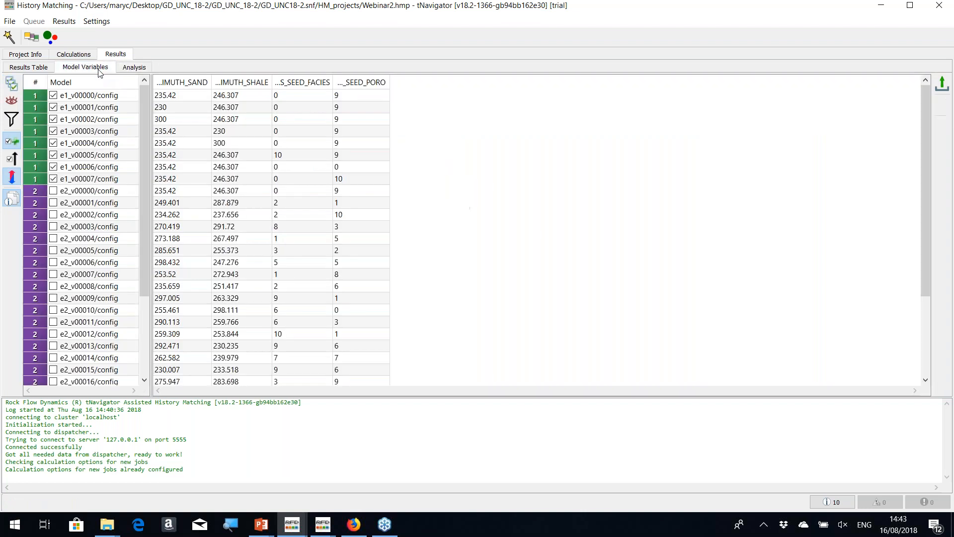
pyautogui.click(12, 86)
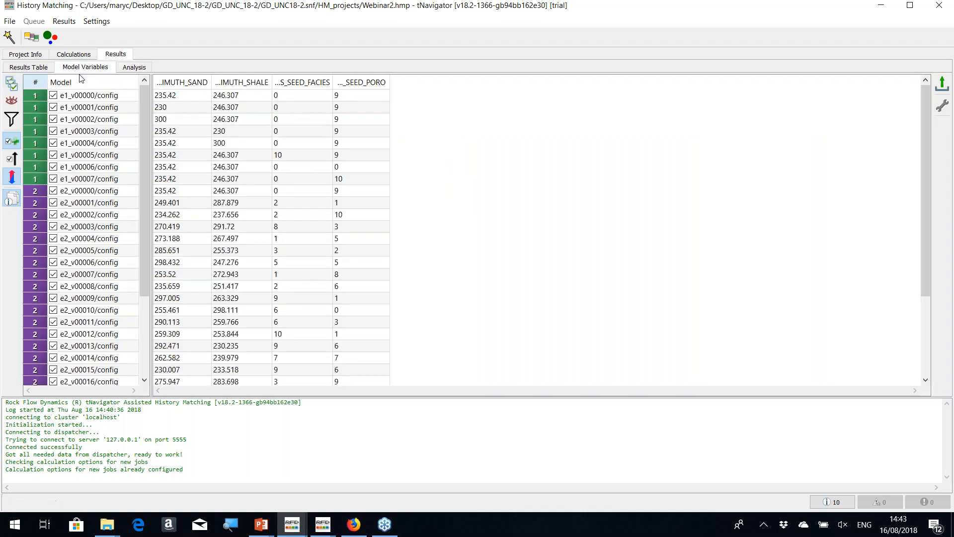
pyautogui.click(127, 70)
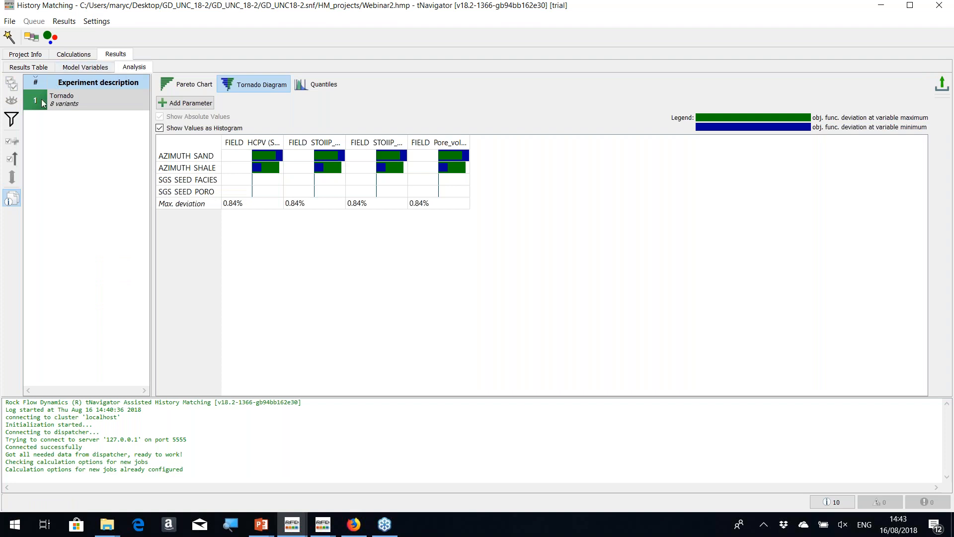
# Show the Pareto chart and include all variants of both the Tornado and Latin Hypercube experiments.
pyautogui.click(194, 88)
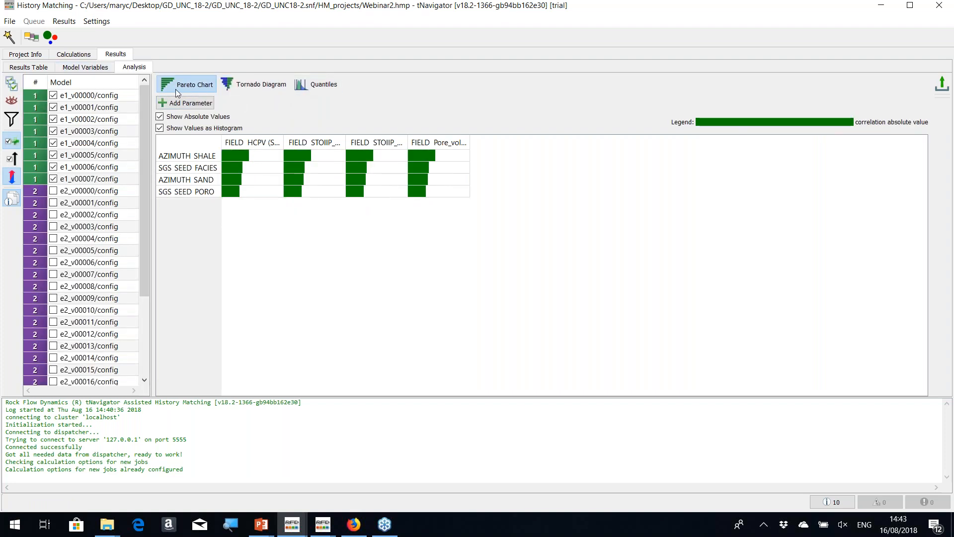
pyautogui.click(11, 84)
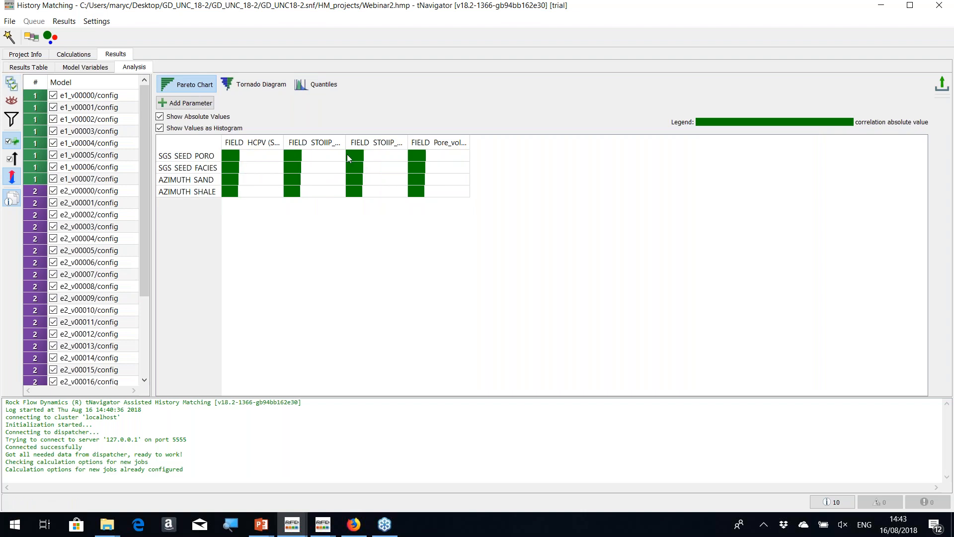
pyautogui.moveTo(244, 167)
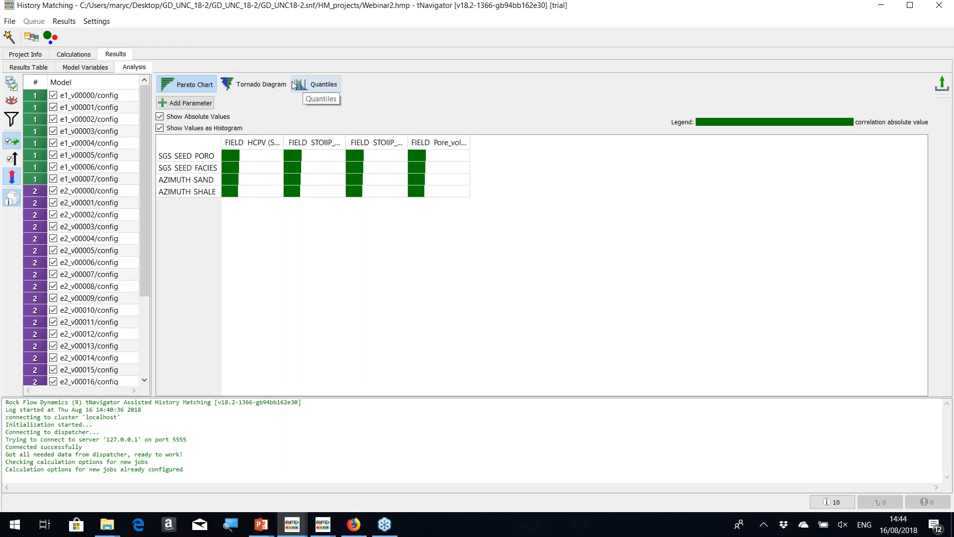
# Look through the model variables, the list of calculated jobs and the results table of volumes for all variants.
pyautogui.click(105, 70)
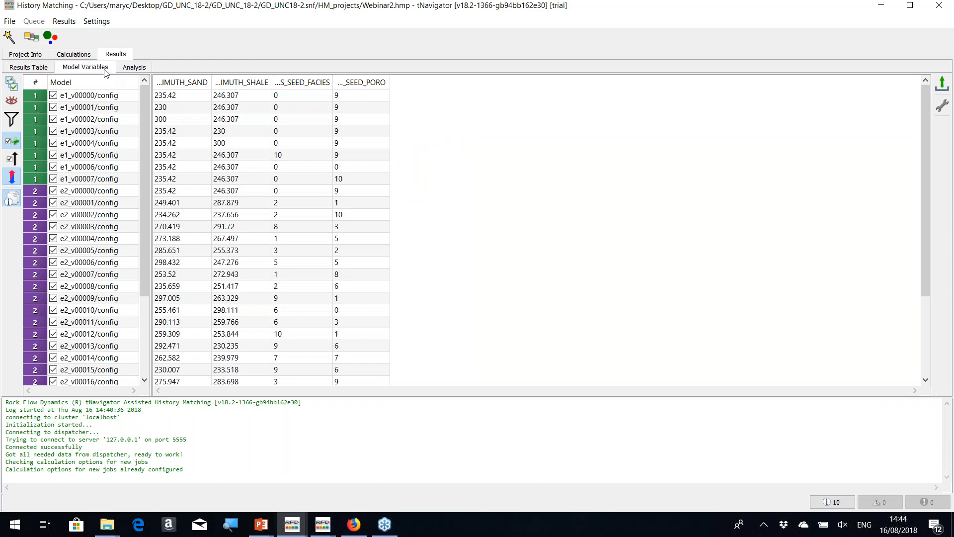
pyautogui.click(132, 70)
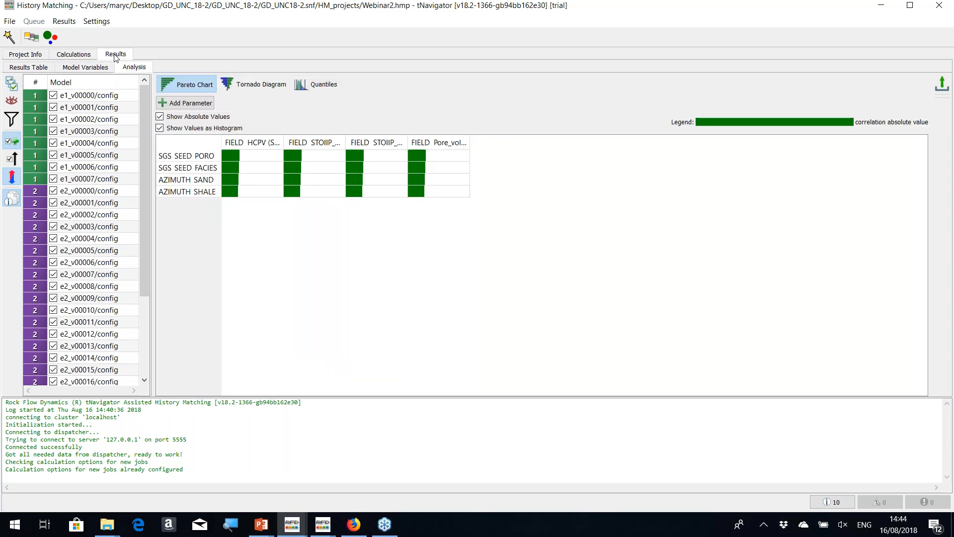
pyautogui.click(90, 55)
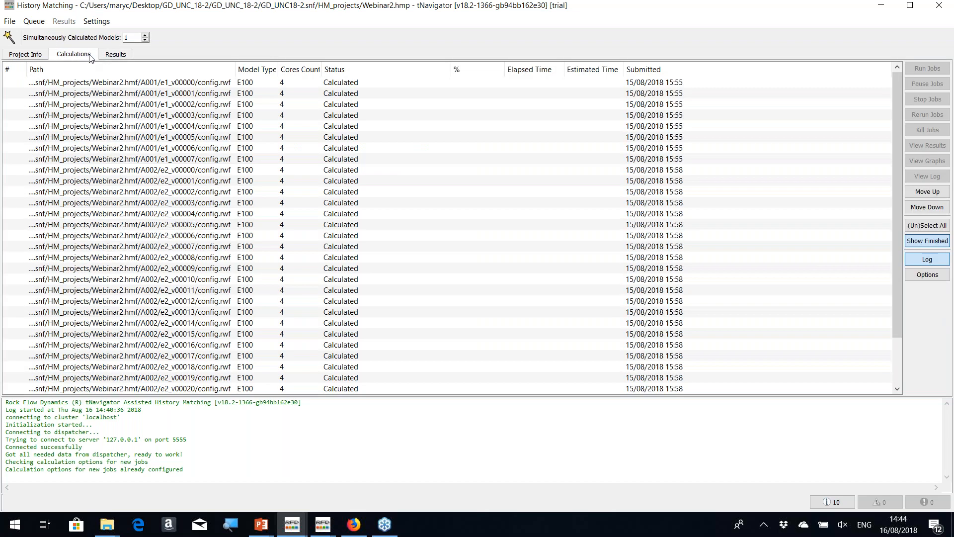
pyautogui.click(115, 55)
pyautogui.click(23, 68)
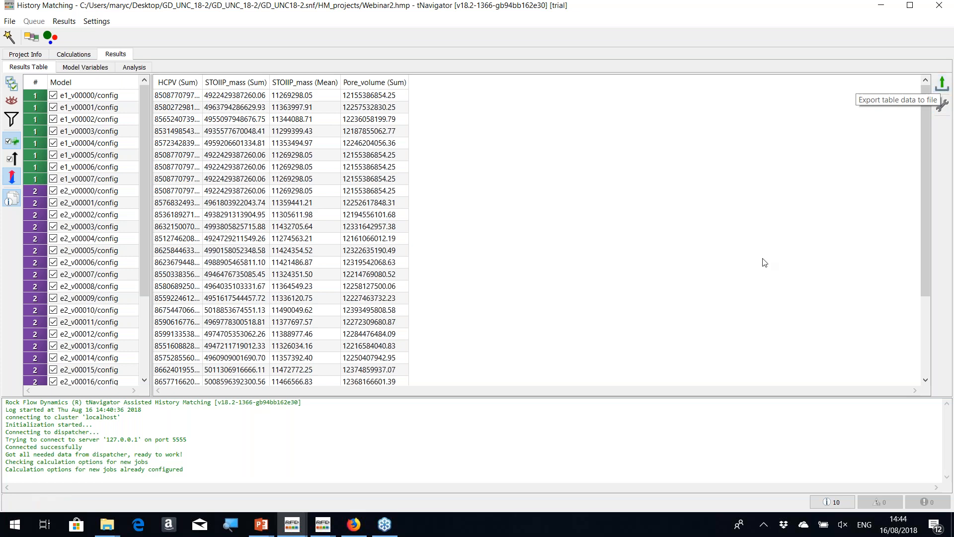
# Switch to PowerPoint and present the Uncertainty analysis slide of the Histogram &CDF presentation as a full-screen slide show.
pyautogui.click(328, 525)
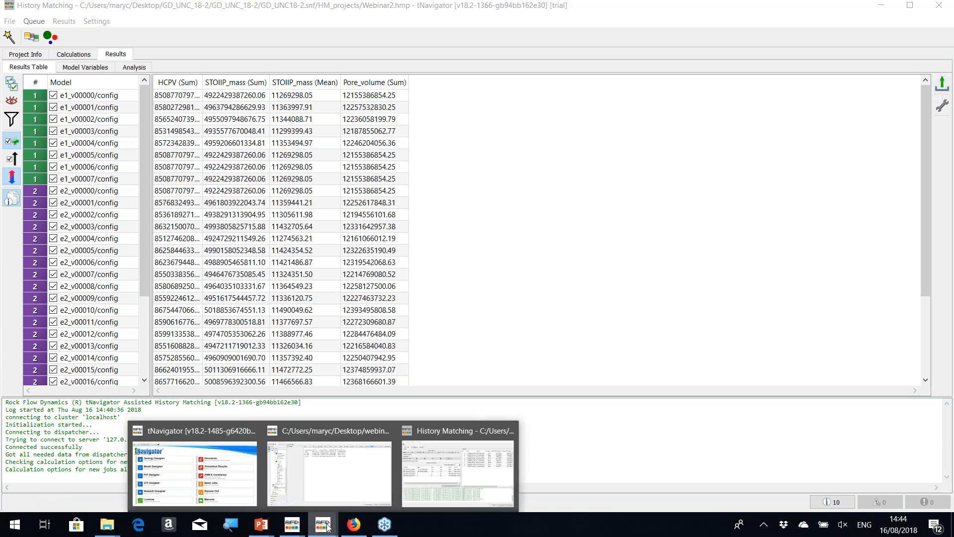
pyautogui.moveTo(262, 524)
pyautogui.click(312, 498)
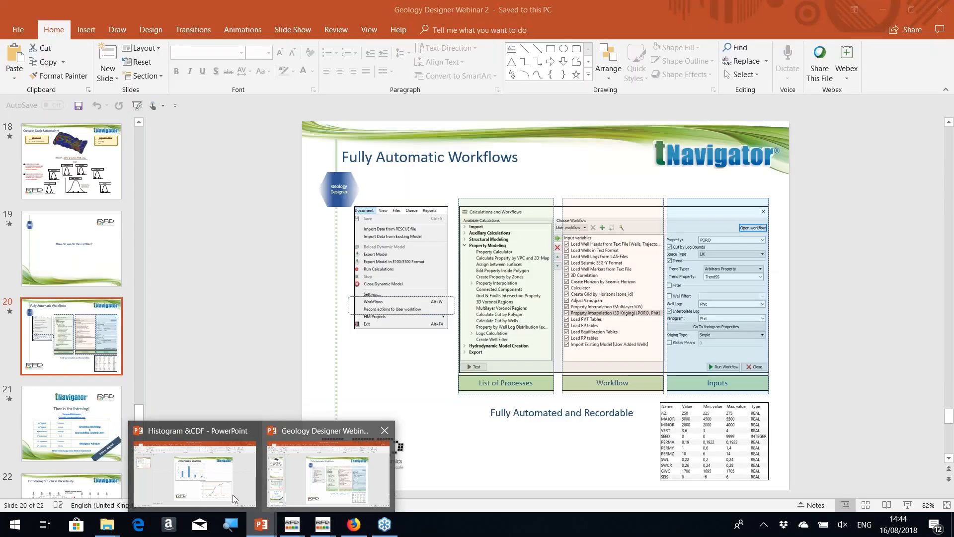
pyautogui.click(232, 494)
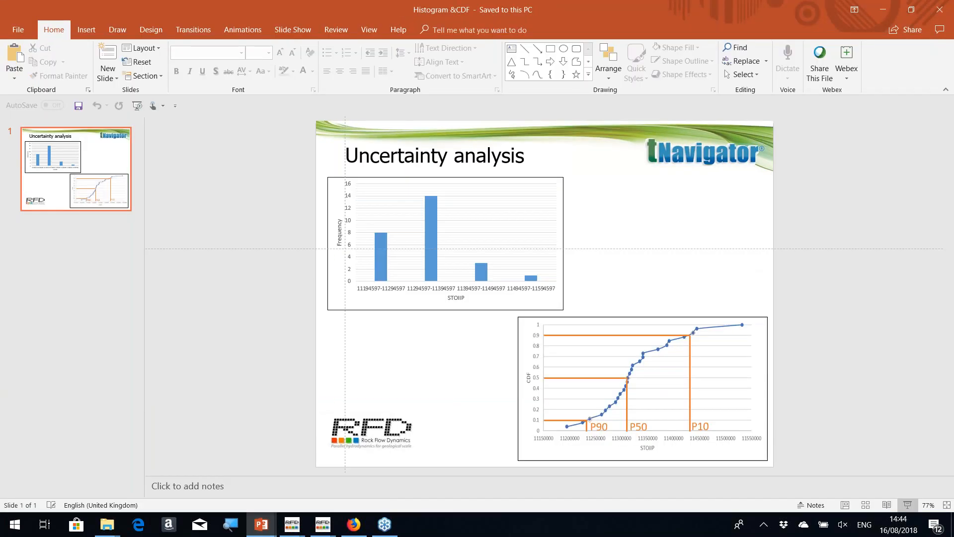
pyautogui.press('F5')
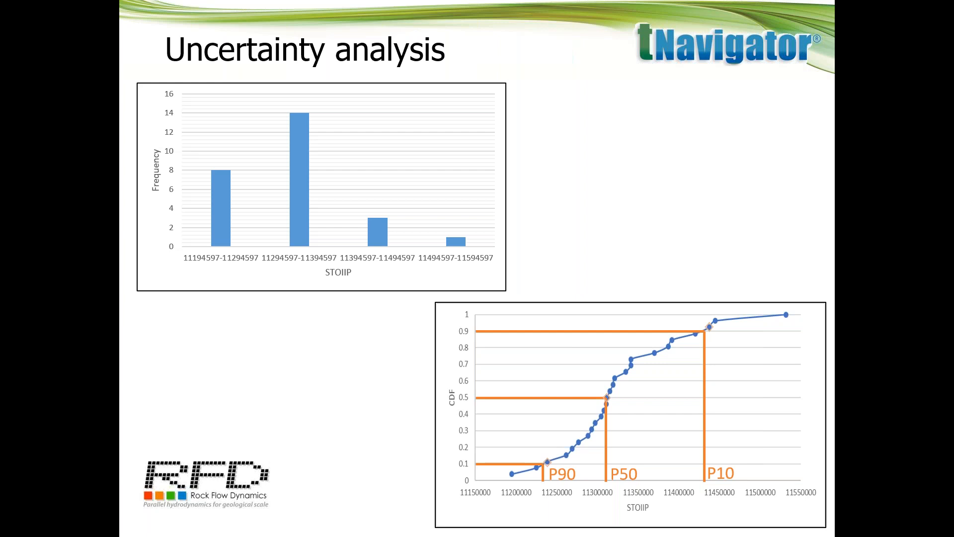
# End the slide show, switch to tNavigator's History Matching window and display the quantiles analysis of the Latin Hypercube experiment.
pyautogui.press('Escape')
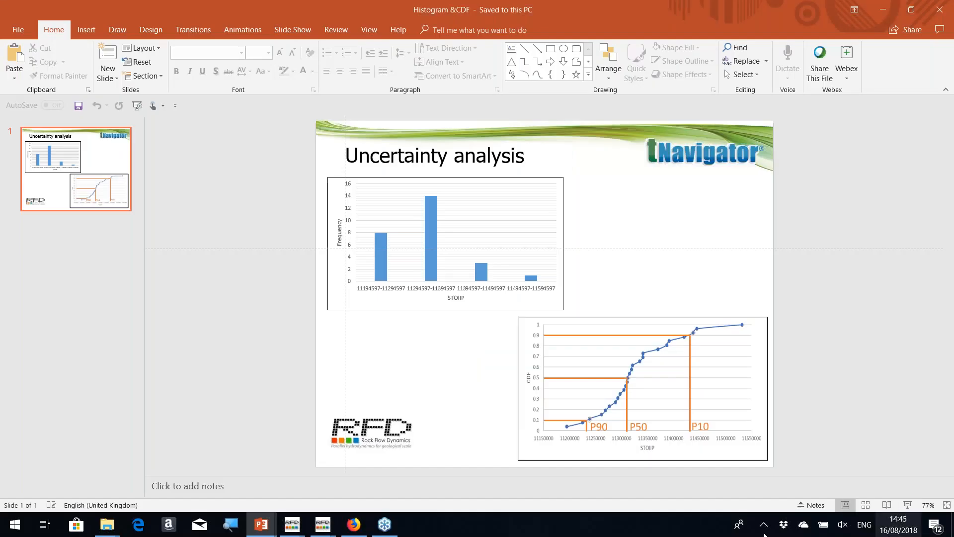
pyautogui.click(293, 524)
pyautogui.moveTo(402, 479)
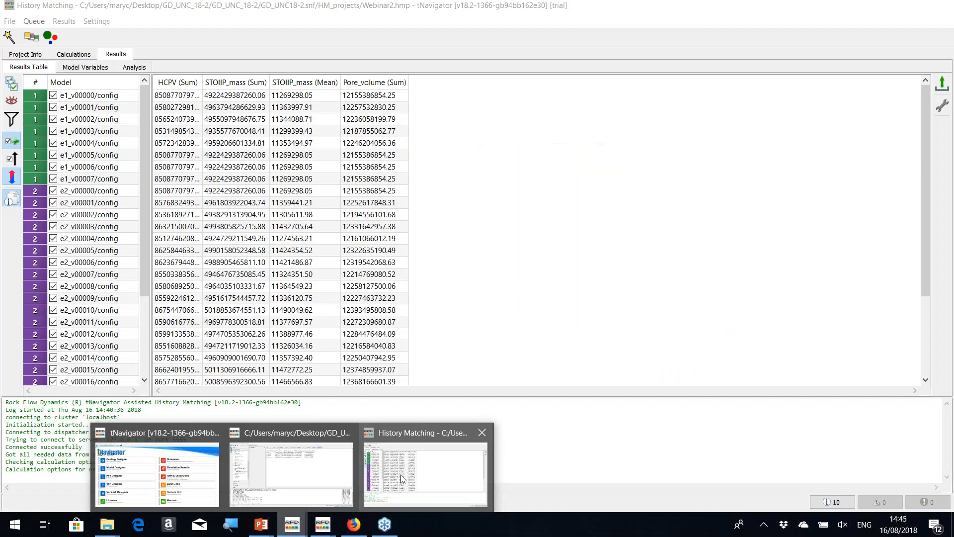
pyautogui.click(403, 479)
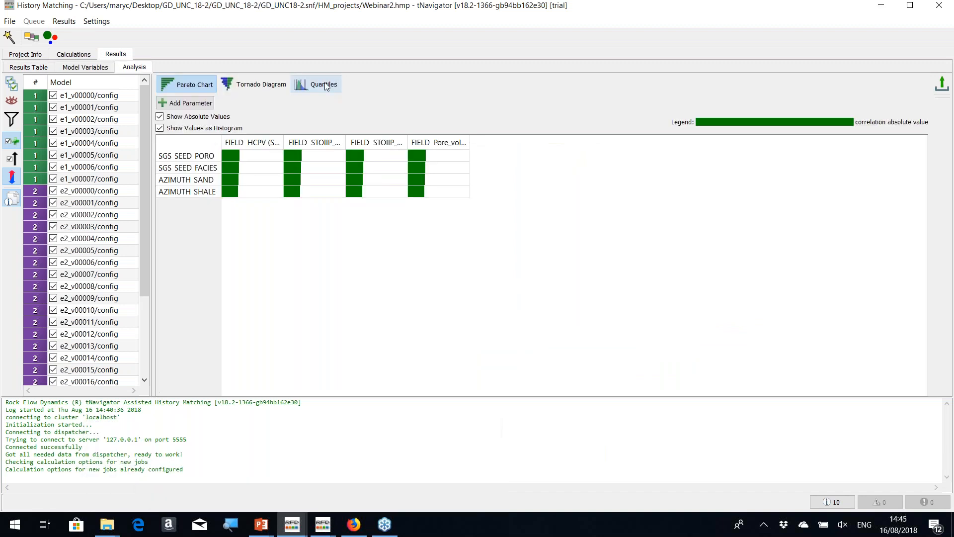
pyautogui.click(325, 86)
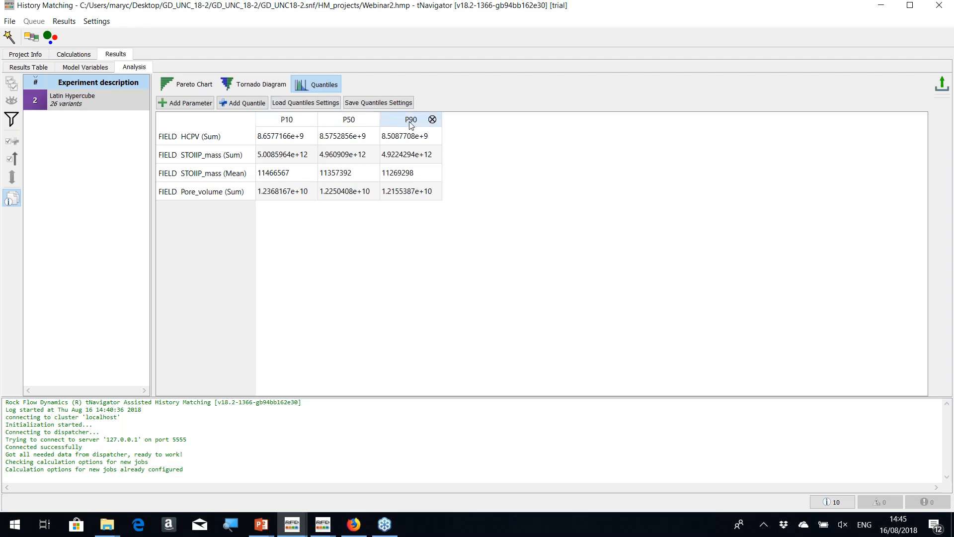
# Look at the options for adding a parameter and adding a quantile to the quantiles table without applying any.
pyautogui.click(193, 104)
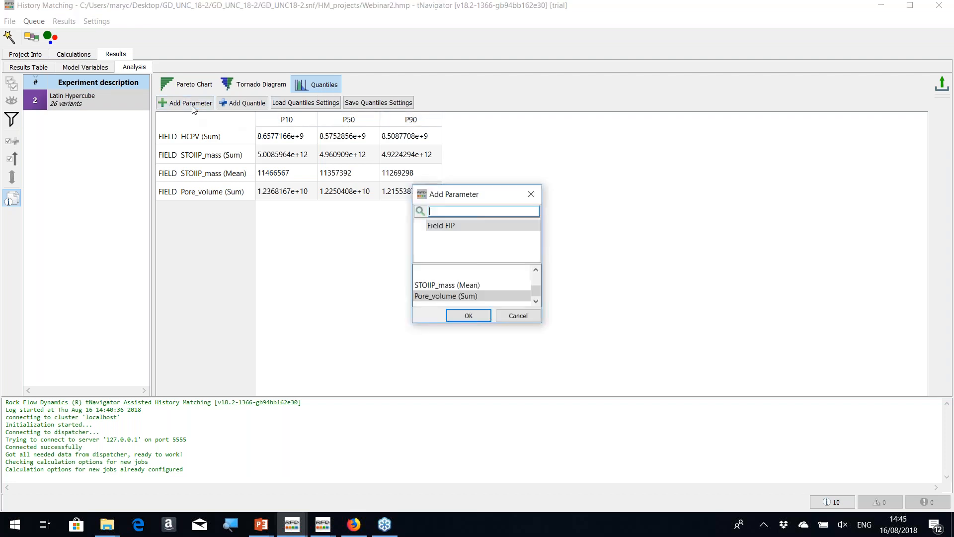
pyautogui.click(256, 104)
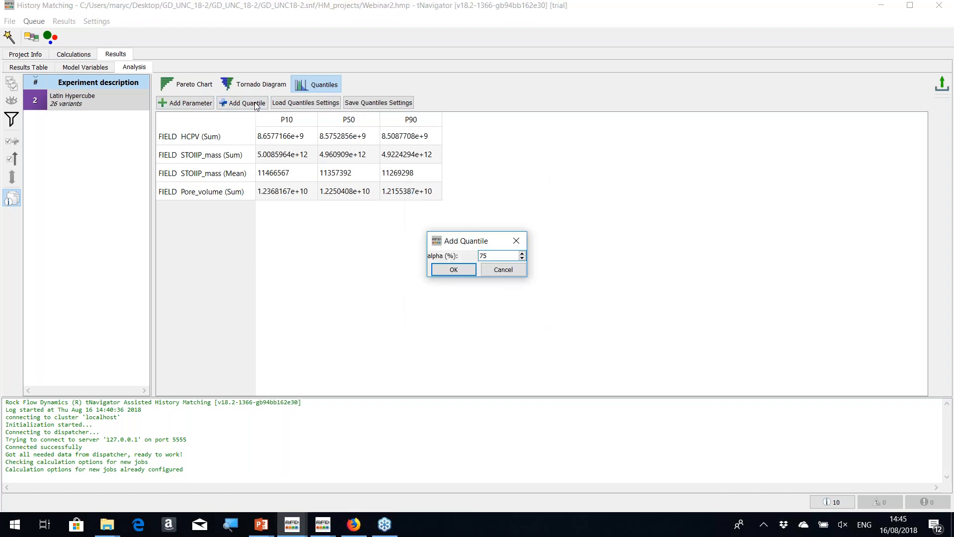
pyautogui.click(516, 242)
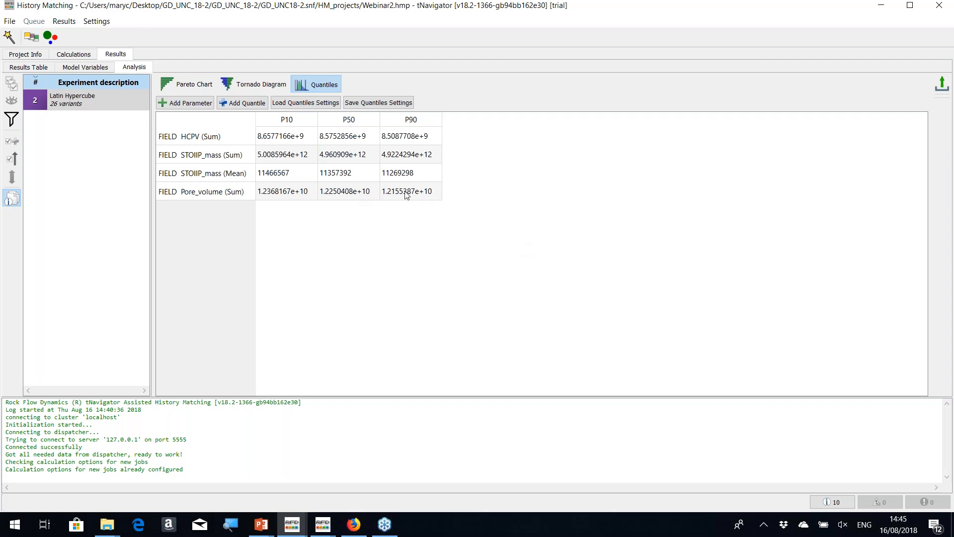
# Go to the model behind the P50 quantile of Pore_volume (Sum).
pyautogui.click(344, 194)
pyautogui.rightClick(344, 194)
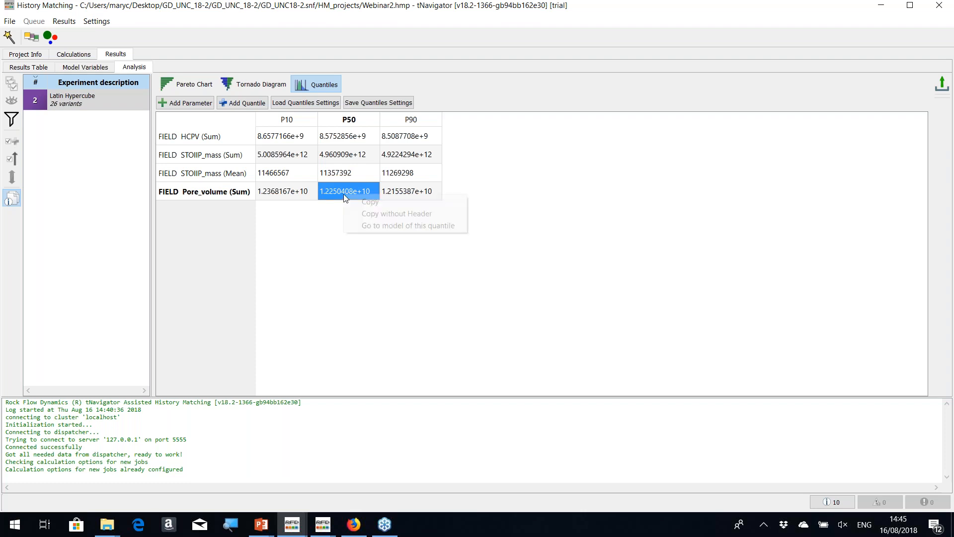
pyautogui.click(395, 228)
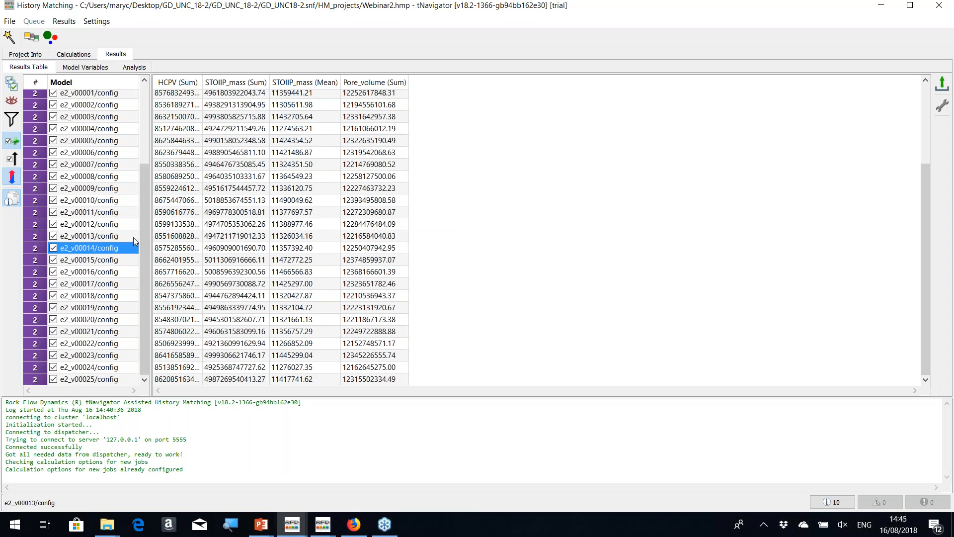
# Set the variables from variant e2_v00014 to the workflow and acknowledge the replacement in the Model Designer window.
pyautogui.rightClick(106, 251)
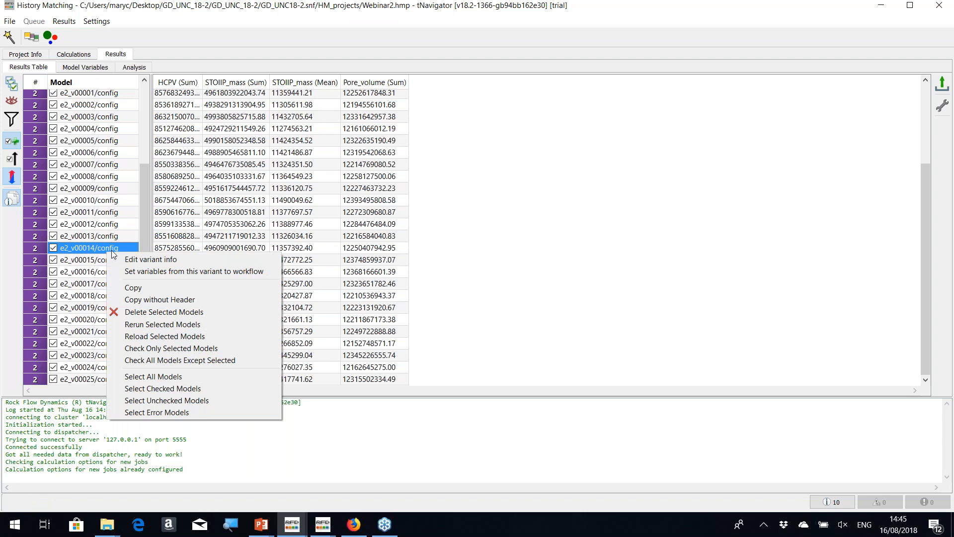
pyautogui.click(251, 273)
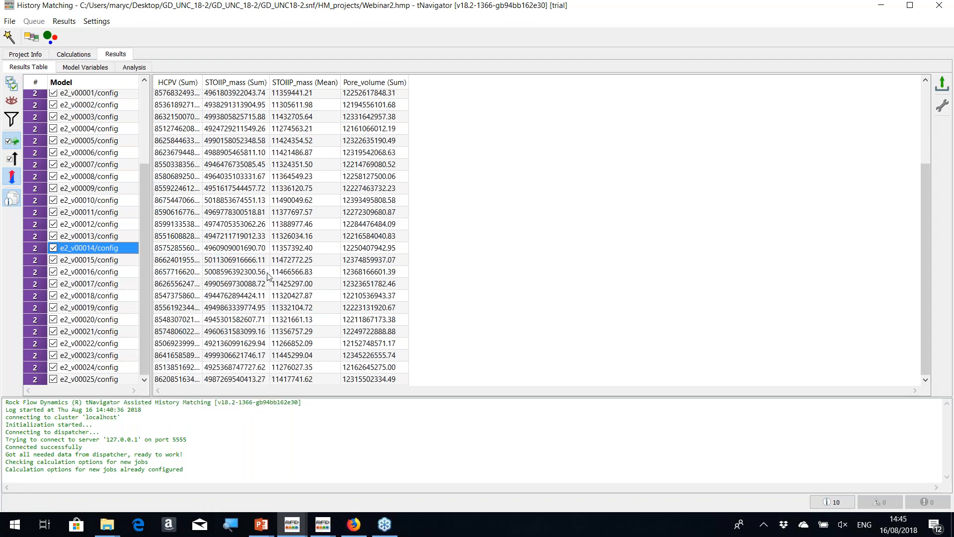
pyautogui.click(293, 524)
pyautogui.moveTo(300, 485)
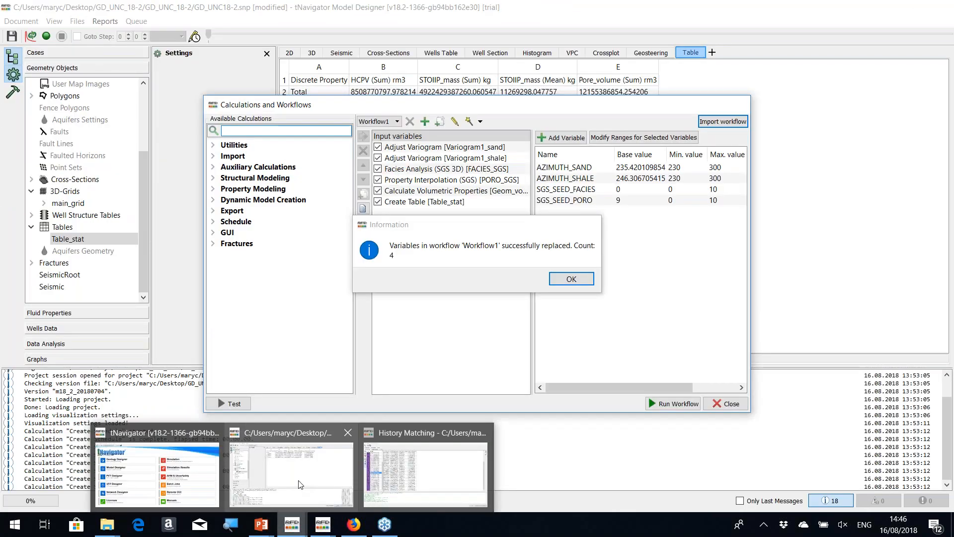
pyautogui.click(301, 485)
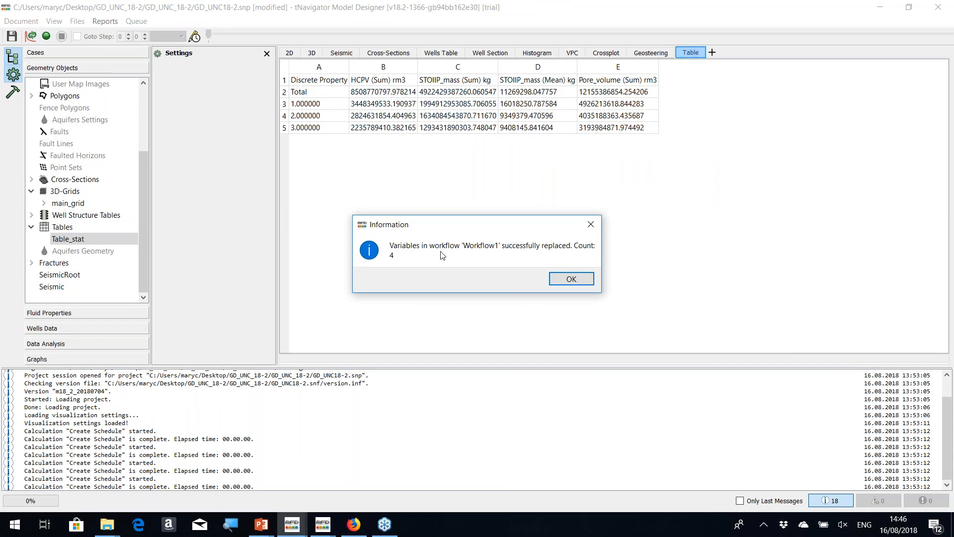
pyautogui.click(572, 282)
# Open the project's calculations and workflows, widen the dialog to show all variable columns, and run Workflow1.
pyautogui.click(20, 21)
pyautogui.click(53, 196)
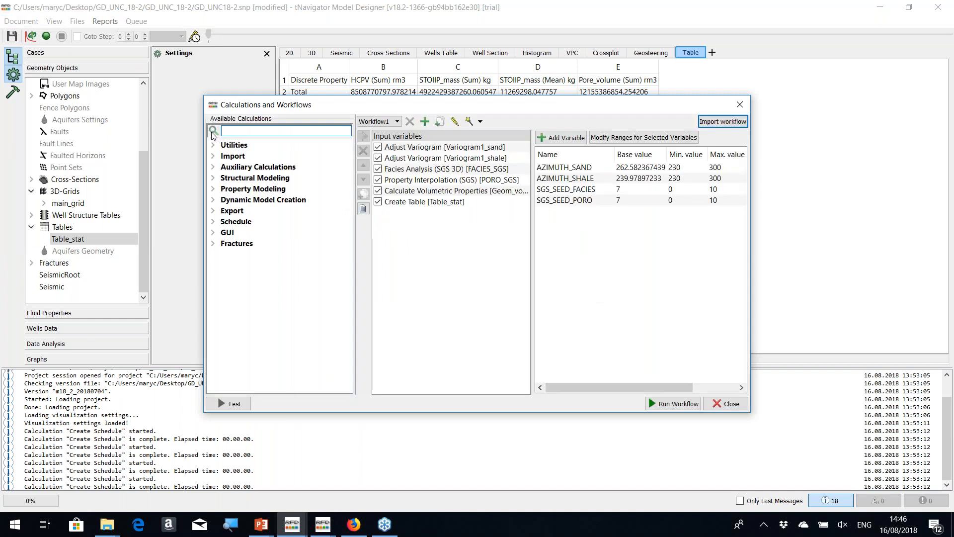
pyautogui.moveTo(764, 198); pyautogui.dragTo(877, 192)
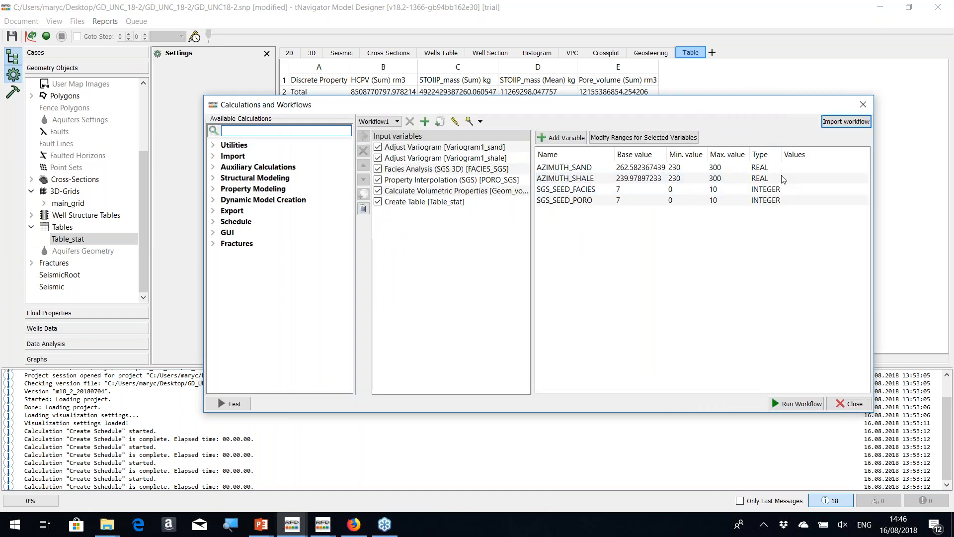
pyautogui.click(792, 409)
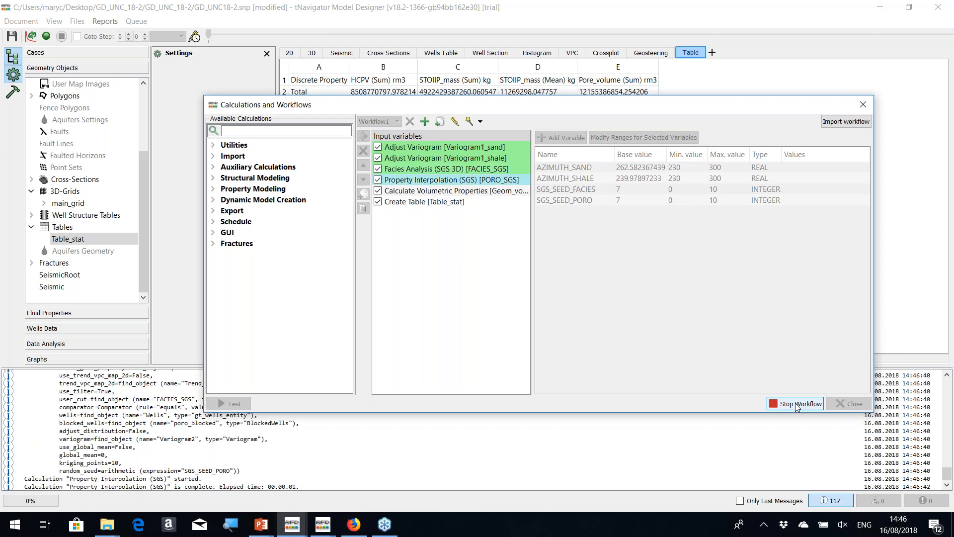
# Compare the recalculated Table_stat totals with the volumes of variant e2_v00014 in the History Matching results table.
pyautogui.moveTo(467, 104); pyautogui.dragTo(416, 173)
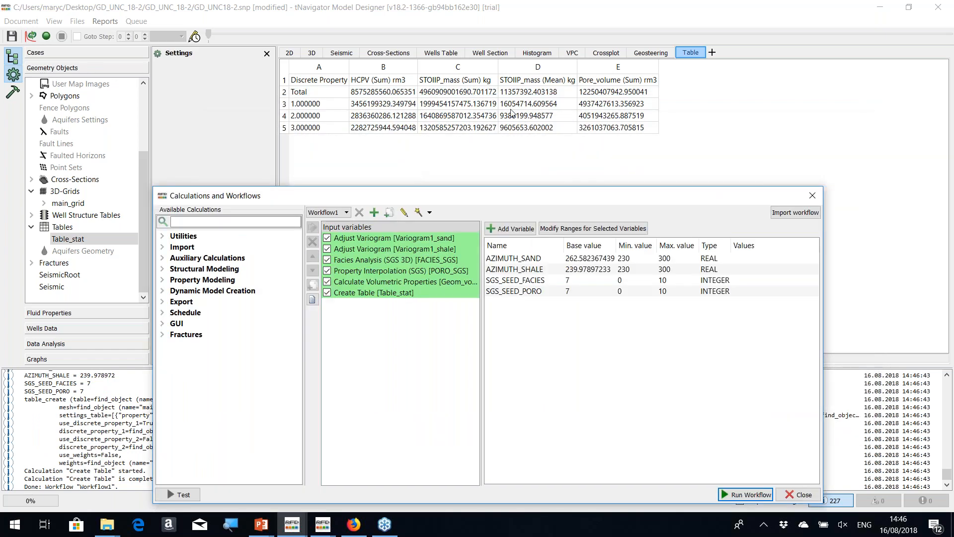
pyautogui.click(293, 530)
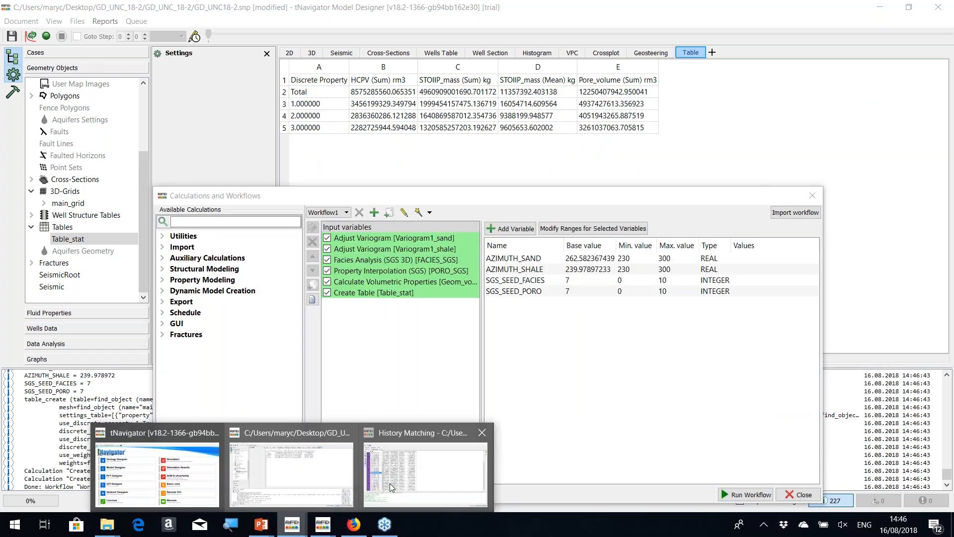
pyautogui.moveTo(390, 483)
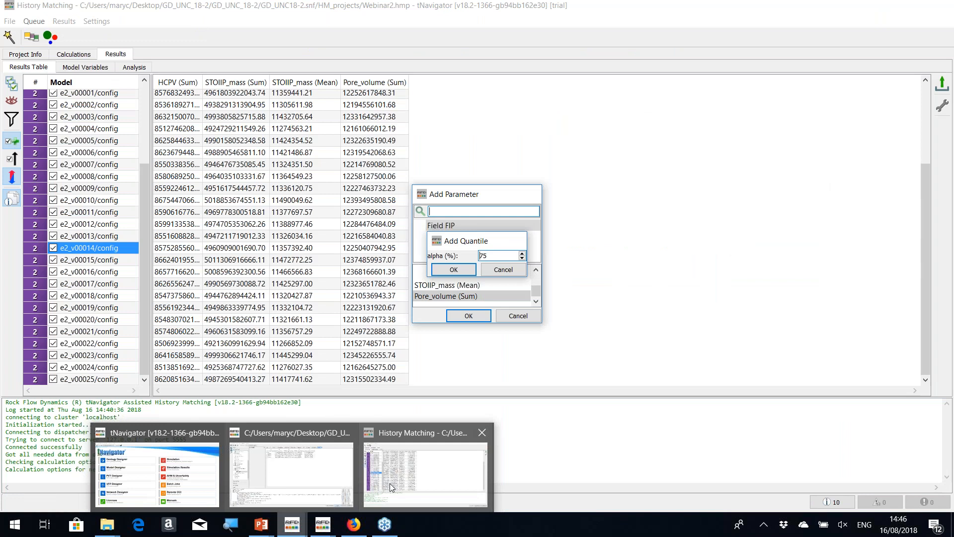
pyautogui.click(390, 484)
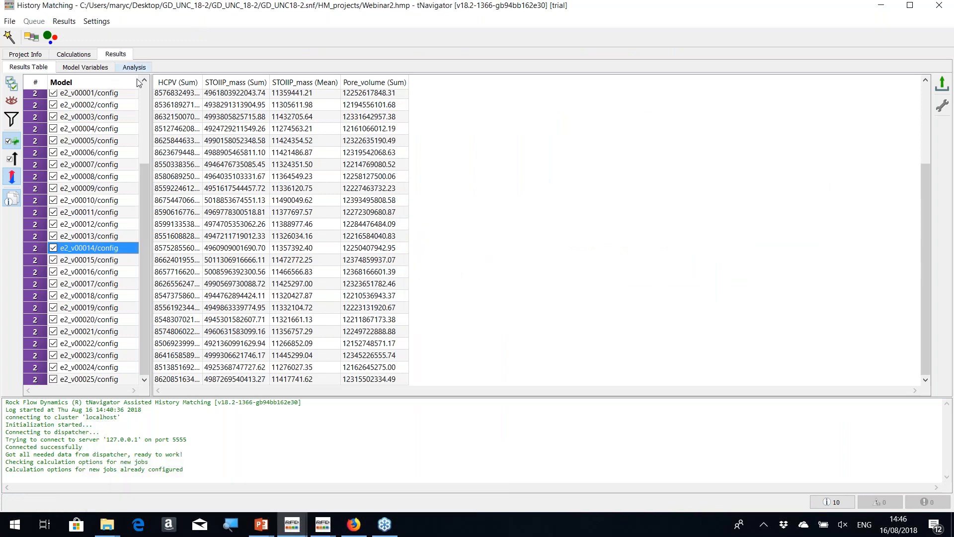
pyautogui.moveTo(436, 7); pyautogui.dragTo(434, 145)
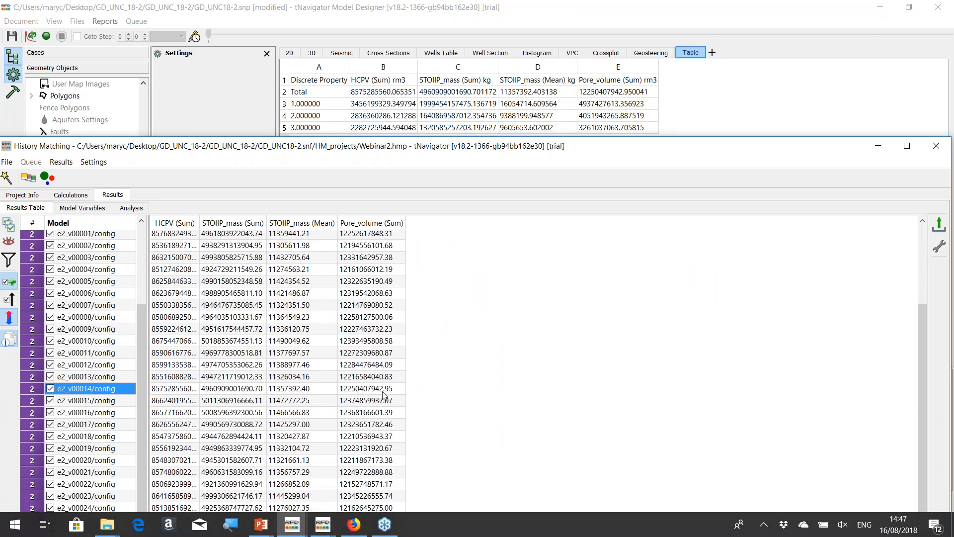
pyautogui.click(880, 145)
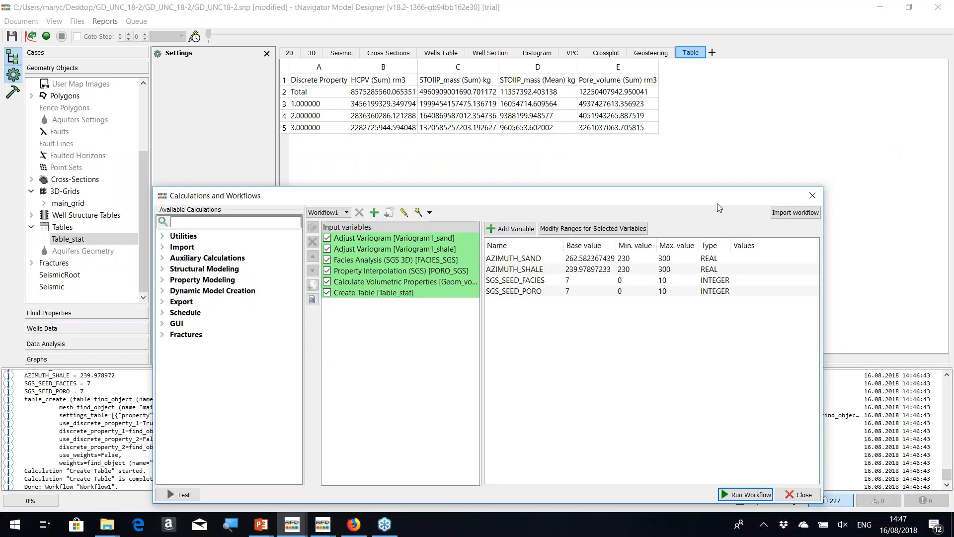
# Close the workflow dialog and duplicate the Model_P90 case under the name Model_P10.
pyautogui.click(812, 196)
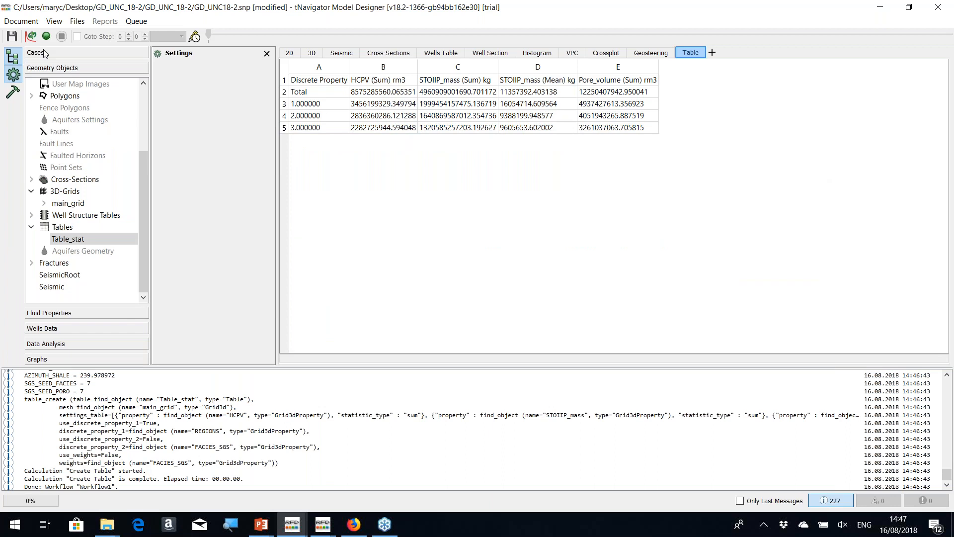
pyautogui.click(44, 53)
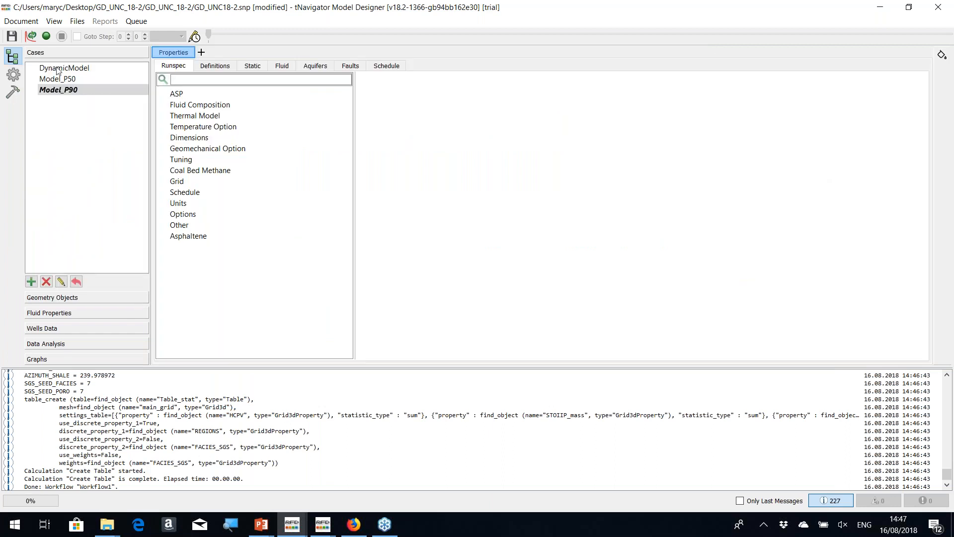
pyautogui.click(68, 91)
pyautogui.rightClick(78, 94)
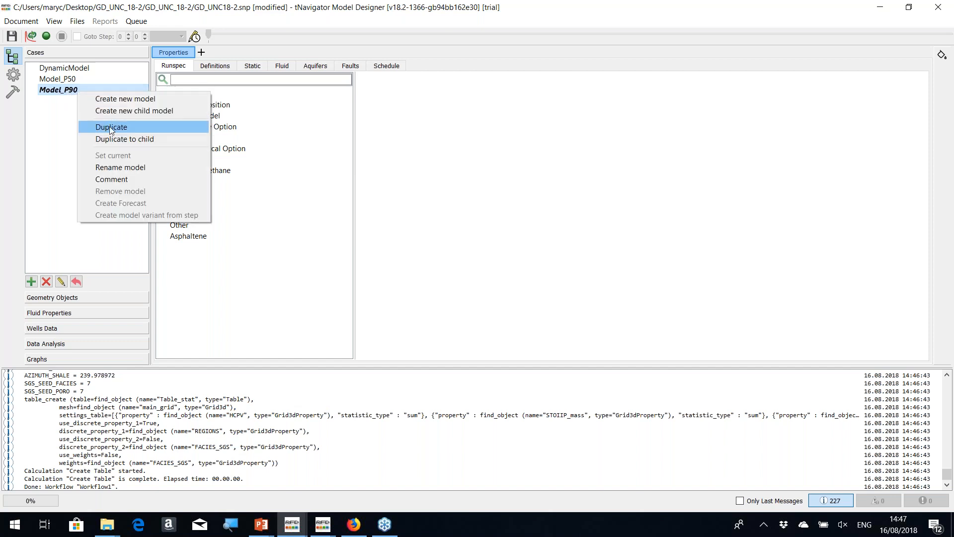
pyautogui.click(110, 128)
pyautogui.click(455, 227)
pyautogui.press('BackSpace')
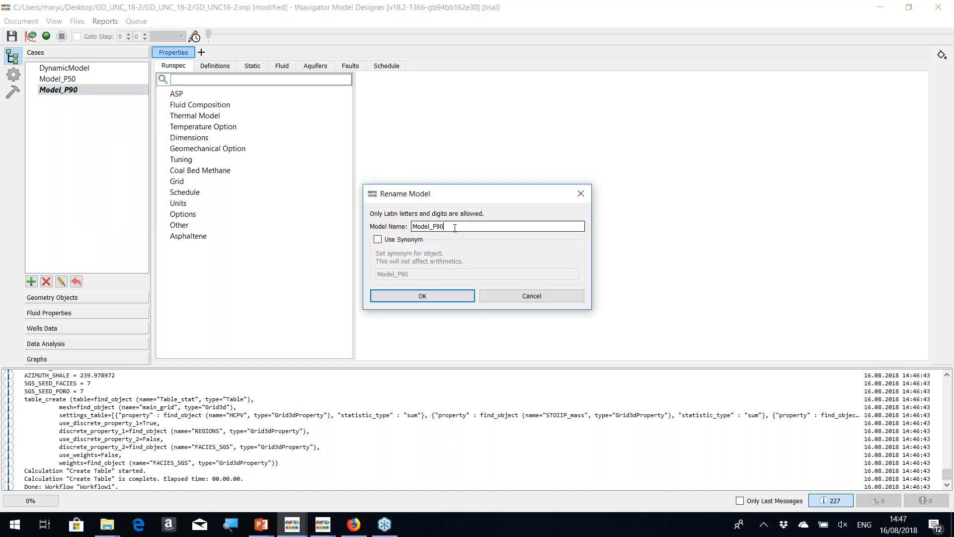
pyautogui.press('BackSpace')
pyautogui.write('10')
pyautogui.click(422, 295)
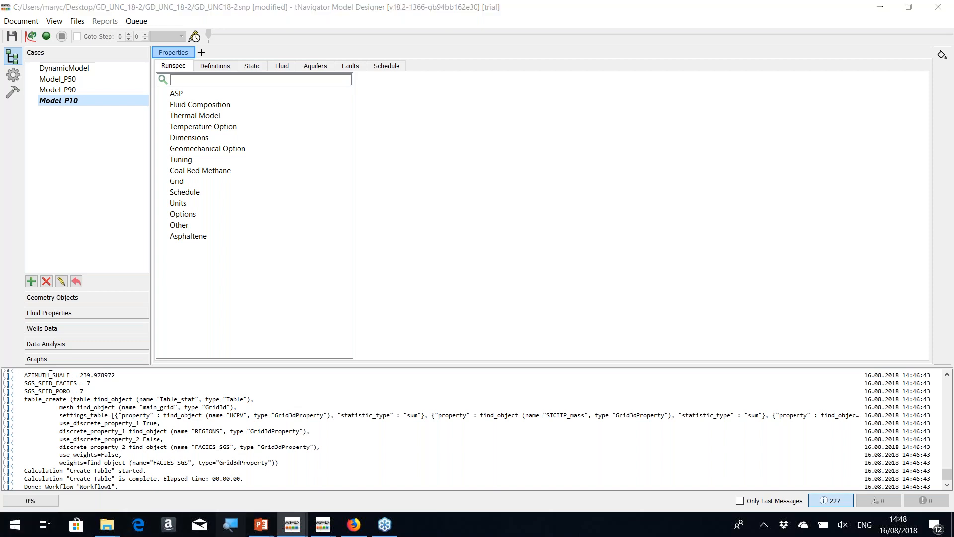
# Switch to the Geology Designer Webinar 2 presentation in PowerPoint and go to the "Thanks for listening!" slide.
pyautogui.moveTo(261, 524)
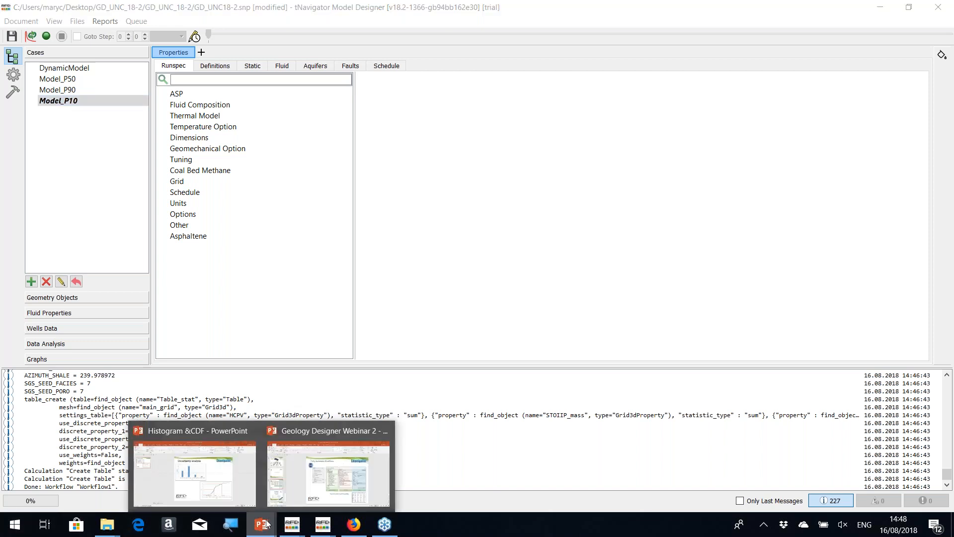
pyautogui.click(318, 483)
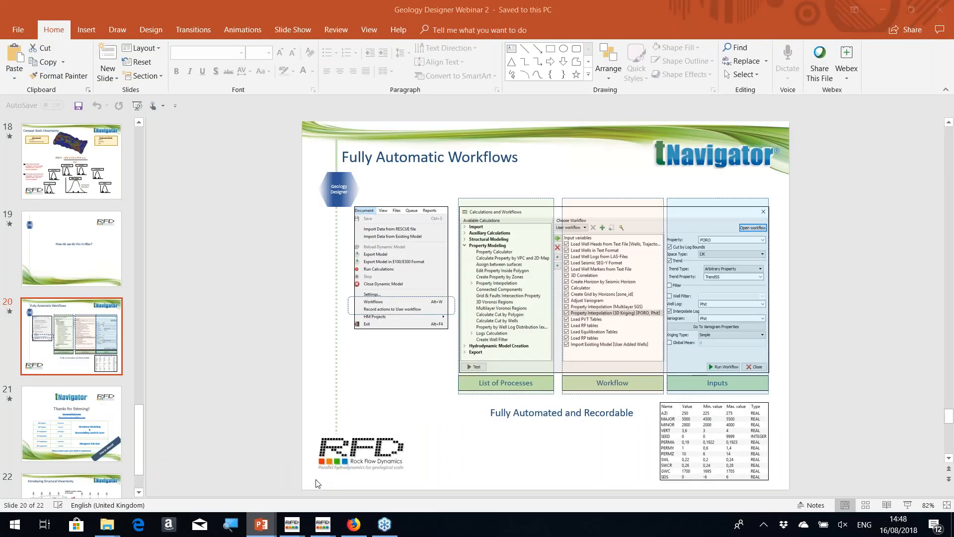
pyautogui.scroll(-1, 318, 483)
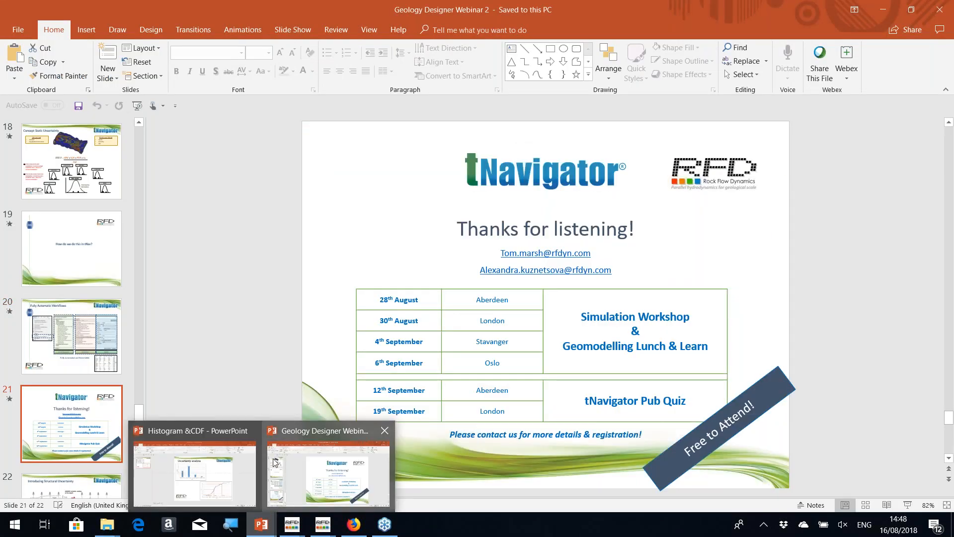